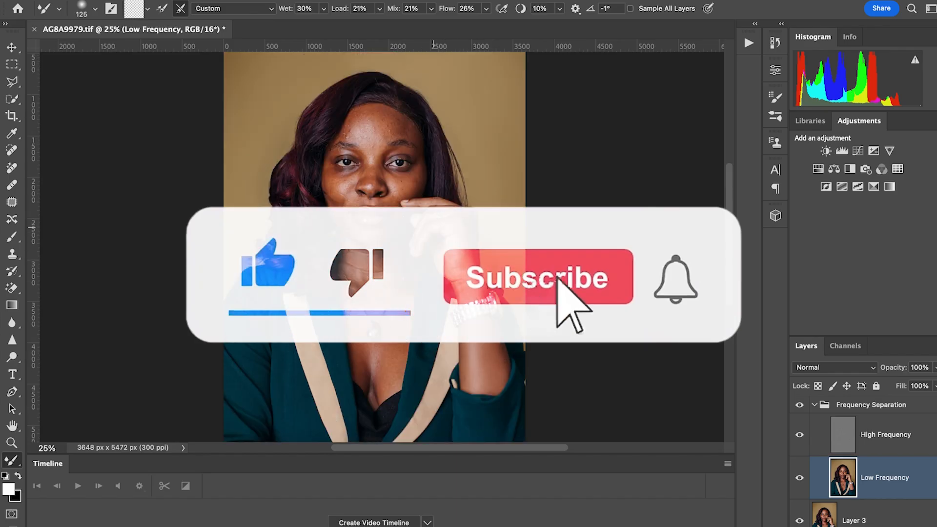
- Blend the facial skin tones on the Low Frequency layer with the Mixer Brush, varying the brush size between 90 and 175
{"action": "key", "text": "bracketright"}
{"action": "key", "text": "bracketright"}
{"action": "key", "text": "bracketright"}
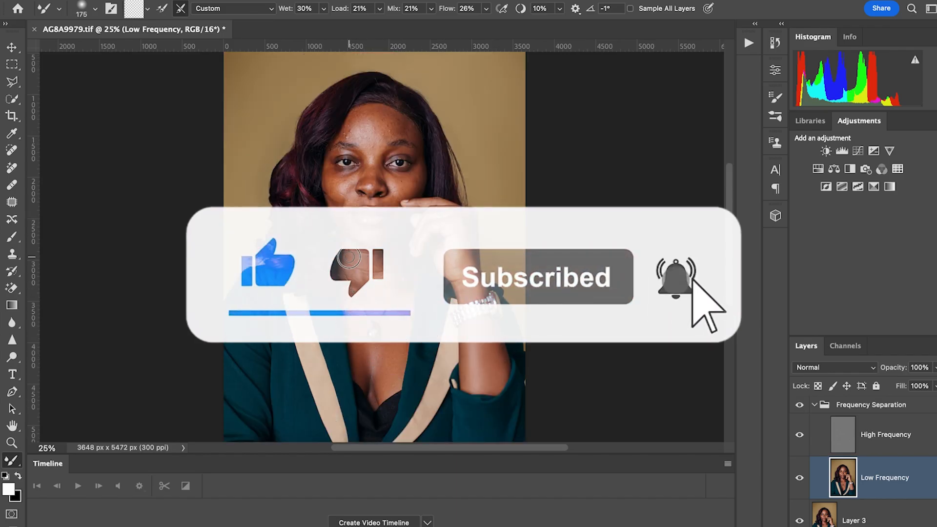
{"action": "key", "text": "bracketleft"}
{"action": "key", "text": "bracketleft"}
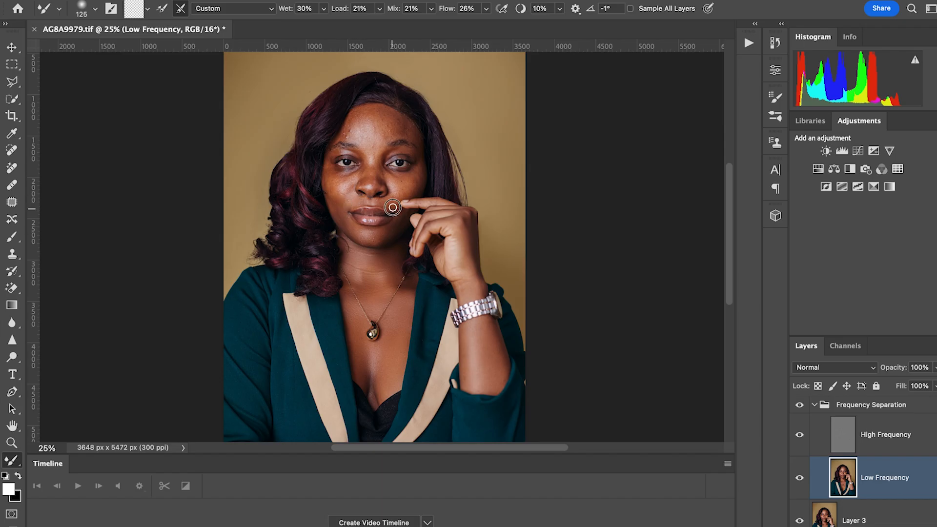
{"action": "key", "text": "bracketright"}
{"action": "key", "text": "bracketright"}
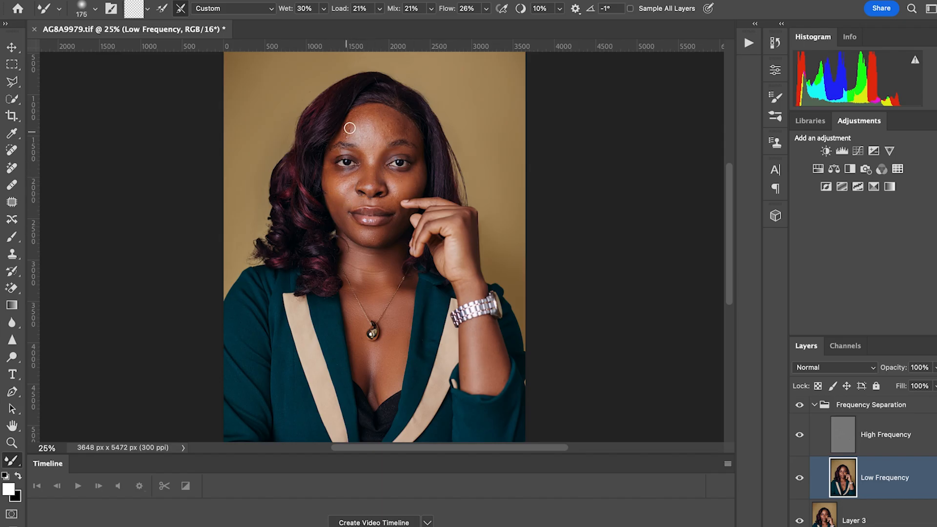
{"action": "scroll", "coordinate": [369, 119], "scroll_direction": "up", "scroll_amount": 1}
{"action": "key", "text": "bracketleft"}
{"action": "key", "text": "bracketleft"}
{"action": "key", "text": "bracketleft"}
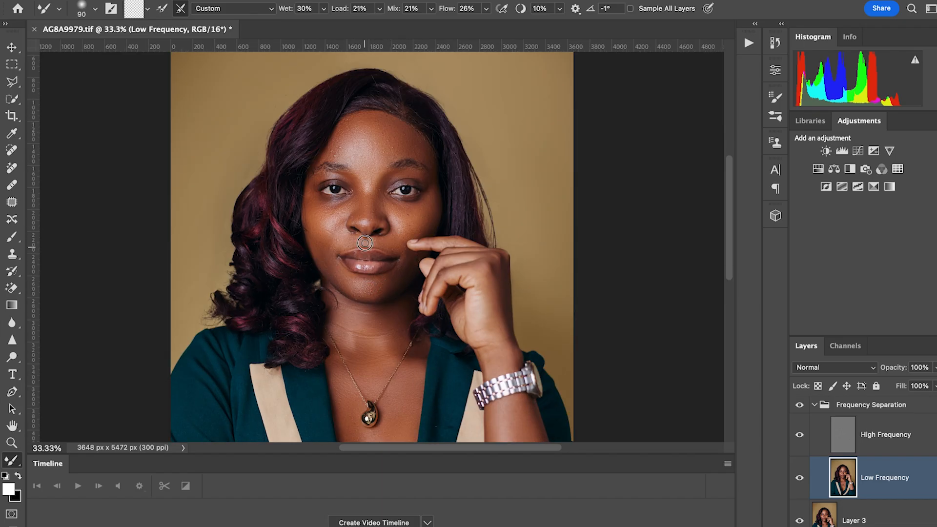
{"action": "scroll", "coordinate": [371, 195], "scroll_direction": "down", "scroll_amount": 1}
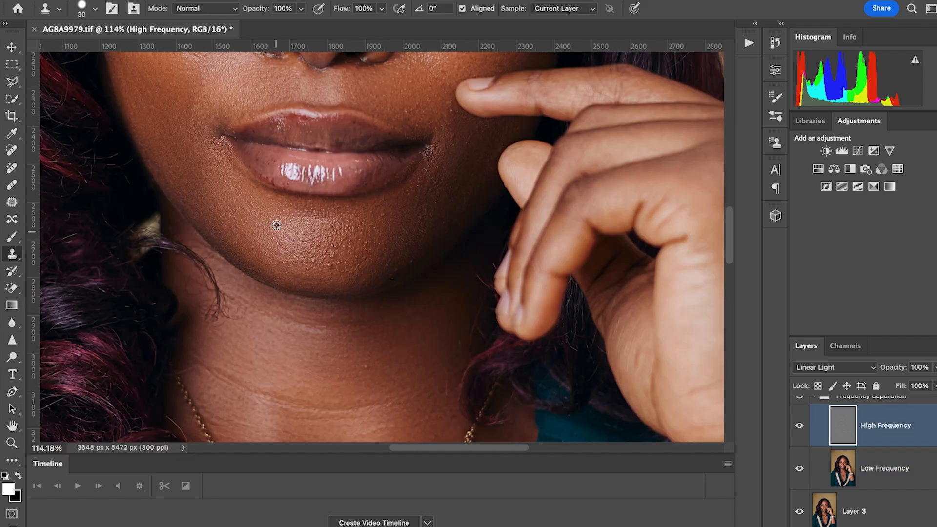
- Clean up the skin texture on the face and neck on the High Frequency layer using the Clone Stamp at size 35 to 40
{"action": "scroll", "coordinate": [176, 186], "scroll_direction": "up", "scroll_amount": 5}
{"action": "key", "text": "bracketright"}
{"action": "scroll", "coordinate": [329, 268], "scroll_direction": "up", "scroll_amount": 1}
{"action": "scroll", "coordinate": [518, 215], "scroll_direction": "up", "scroll_amount": 4}
{"action": "left_click", "coordinate": [406, 216]}
{"action": "left_click", "coordinate": [209, 244]}
{"action": "left_click", "coordinate": [197, 229]}
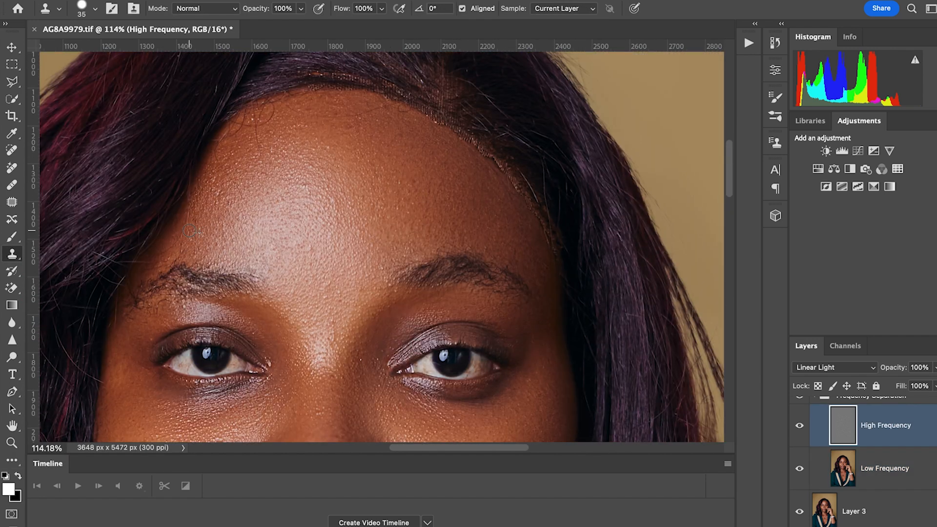
{"action": "scroll", "coordinate": [303, 127], "scroll_direction": "down", "scroll_amount": 4}
{"action": "scroll", "coordinate": [397, 124], "scroll_direction": "up", "scroll_amount": 5}
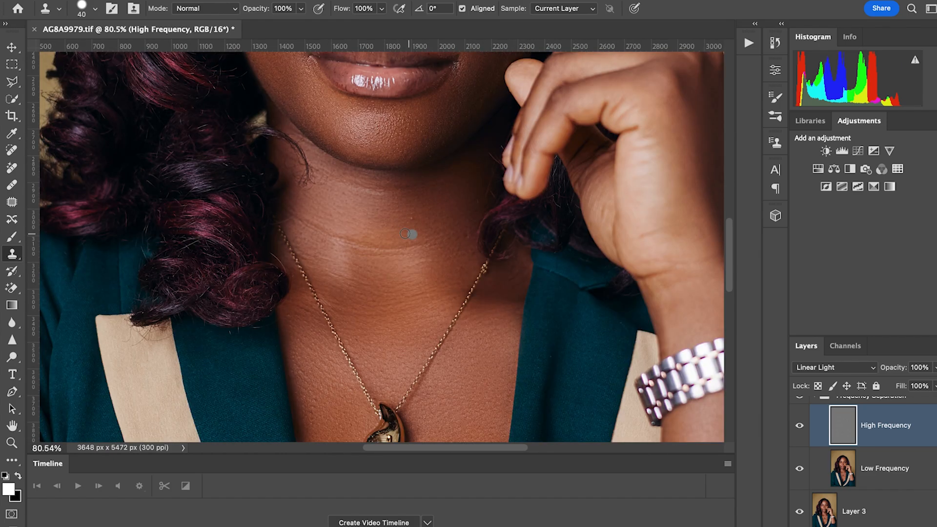
{"action": "key", "text": "bracketright"}
{"action": "scroll", "coordinate": [345, 191], "scroll_direction": "left", "scroll_amount": 1}
{"action": "scroll", "coordinate": [383, 101], "scroll_direction": "up", "scroll_amount": 4}
{"action": "scroll", "coordinate": [500, 196], "scroll_direction": "down", "scroll_amount": 5}
- Smooth the skin tones on the Low Frequency layer with the Mixer Brush at size 200
{"action": "left_click", "coordinate": [895, 471]}
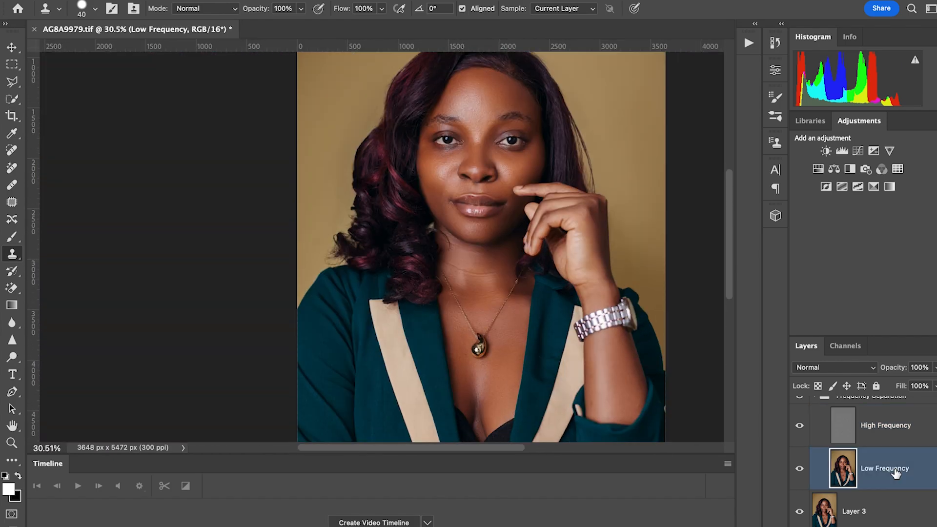
{"action": "key", "text": "b"}
{"action": "scroll", "coordinate": [467, 267], "scroll_direction": "up", "scroll_amount": 1}
{"action": "key", "text": "bracketright"}
{"action": "key", "text": "bracketright"}
{"action": "scroll", "coordinate": [498, 122], "scroll_direction": "down", "scroll_amount": 1}
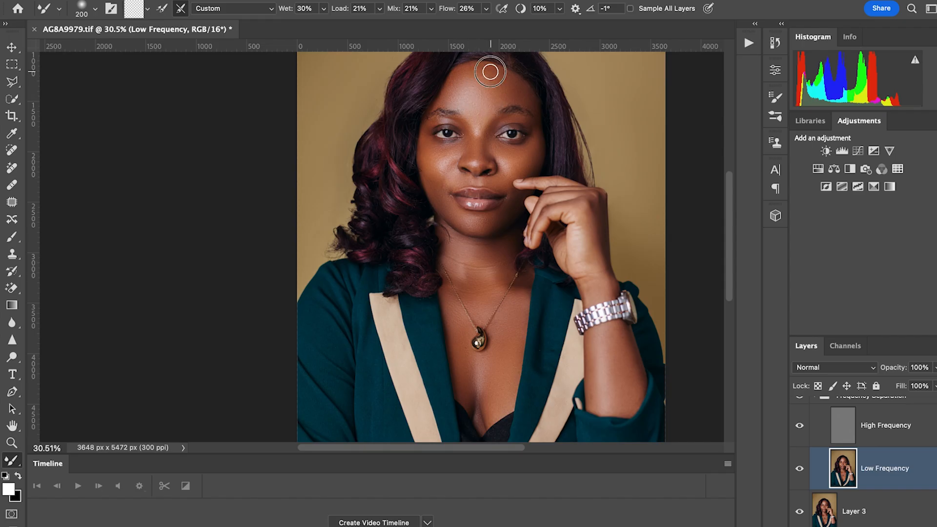
{"action": "scroll", "coordinate": [532, 255], "scroll_direction": "up", "scroll_amount": 3}
- Add a Black & White adjustment above the Frequency Separation group with Reds 289 and Yellows 292, revealing it only on the eyes through a black mask
{"action": "left_click", "coordinate": [814, 398]}
{"action": "scroll", "coordinate": [537, 268], "scroll_direction": "down", "scroll_amount": 3}
{"action": "left_click", "coordinate": [849, 170]}
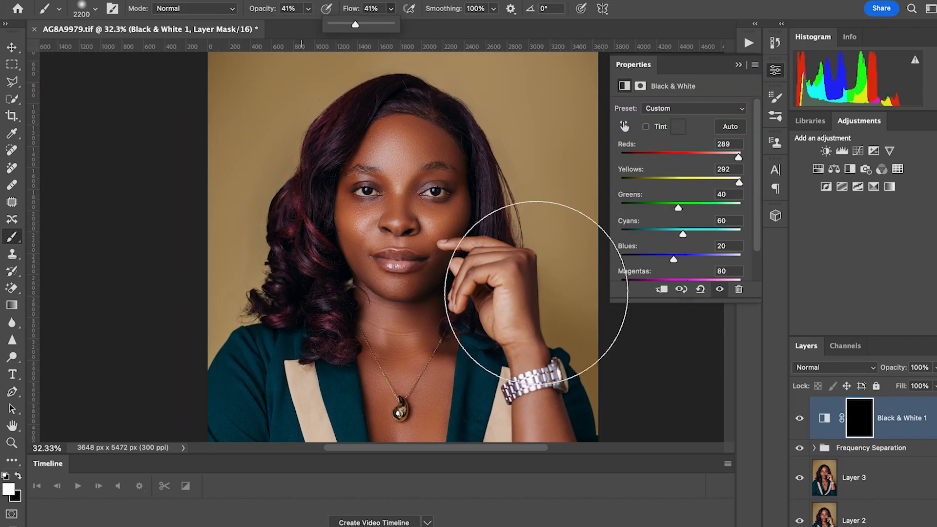
{"action": "scroll", "coordinate": [533, 303], "scroll_direction": "up", "scroll_amount": 2}
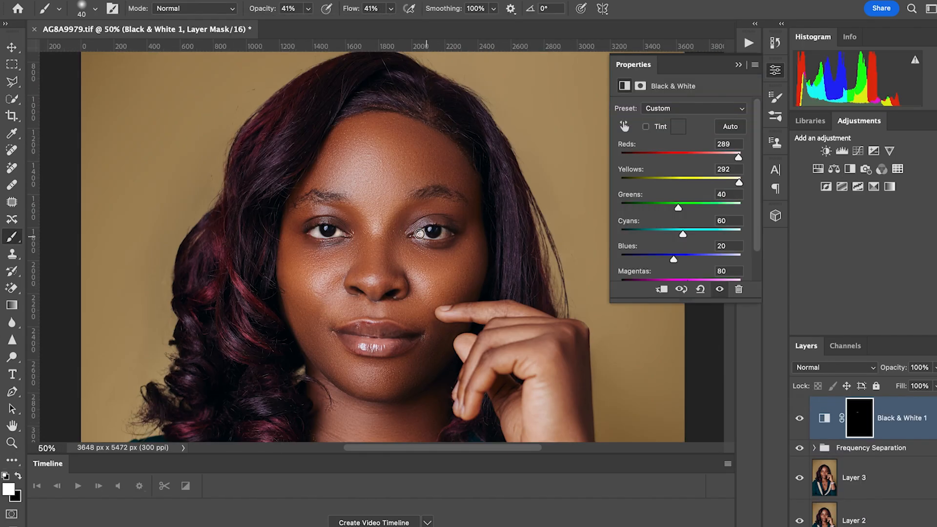
- Add a Color Balance adjustment layer with midtones Yellow-Blue at -7 and a slight shift of Cyan-Red toward red
{"action": "scroll", "coordinate": [534, 303], "scroll_direction": "down", "scroll_amount": 2}
{"action": "scroll", "coordinate": [635, 220], "scroll_direction": "down", "scroll_amount": 3}
{"action": "left_click", "coordinate": [869, 526]}
{"action": "left_click", "coordinate": [868, 472]}
{"action": "left_click_drag", "start_coordinate": [664, 184], "coordinate": [661, 185]}
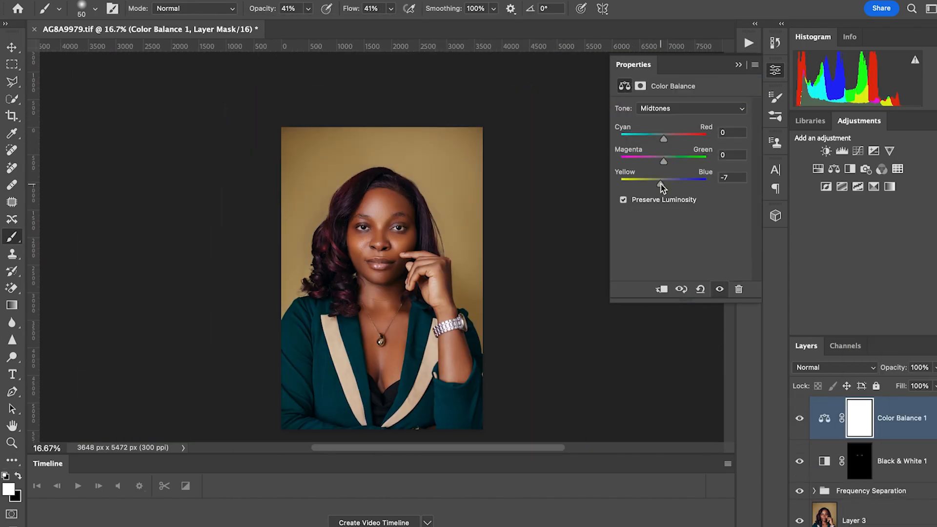
{"action": "left_click_drag", "start_coordinate": [664, 139], "coordinate": [665, 140]}
{"action": "key", "text": "super+plus"}
- Add a Curves adjustment layer and brighten the image by moving the RGB white point to input 235
{"action": "scroll", "coordinate": [586, 342], "scroll_direction": "down", "scroll_amount": 2}
{"action": "left_click", "coordinate": [869, 526]}
{"action": "left_click", "coordinate": [869, 421]}
{"action": "left_click_drag", "start_coordinate": [736, 240], "coordinate": [732, 240]}
{"action": "key", "text": "super+minus"}
{"action": "key", "text": "super+plus"}
{"action": "key", "text": "super+plus"}
{"action": "key", "text": "super+plus"}
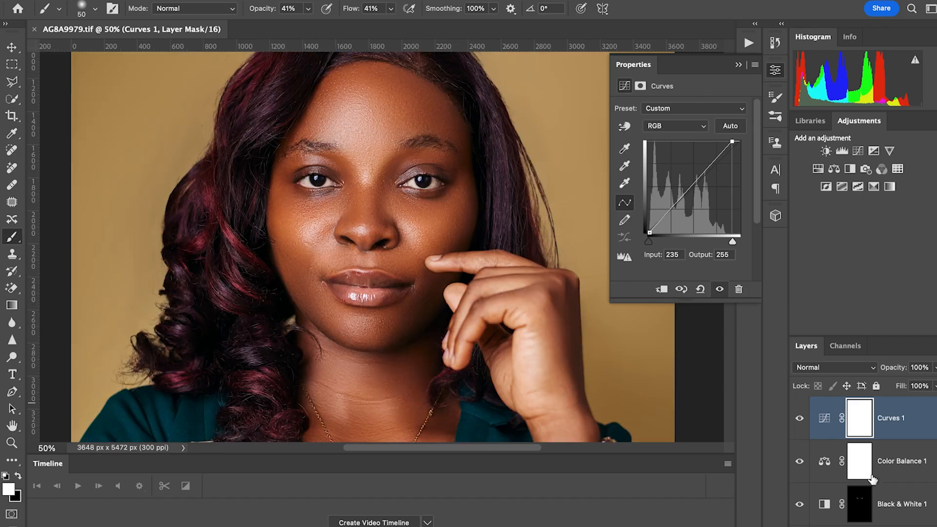
- Group the retouching layers and toggle the group's visibility to compare the portrait before and after
{"action": "key", "text": "super+g"}
{"action": "key", "text": "super+minus"}
{"action": "key", "text": "super+minus"}
{"action": "key", "text": "super+minus"}
{"action": "left_click", "coordinate": [800, 406]}
{"action": "left_click", "coordinate": [800, 405]}
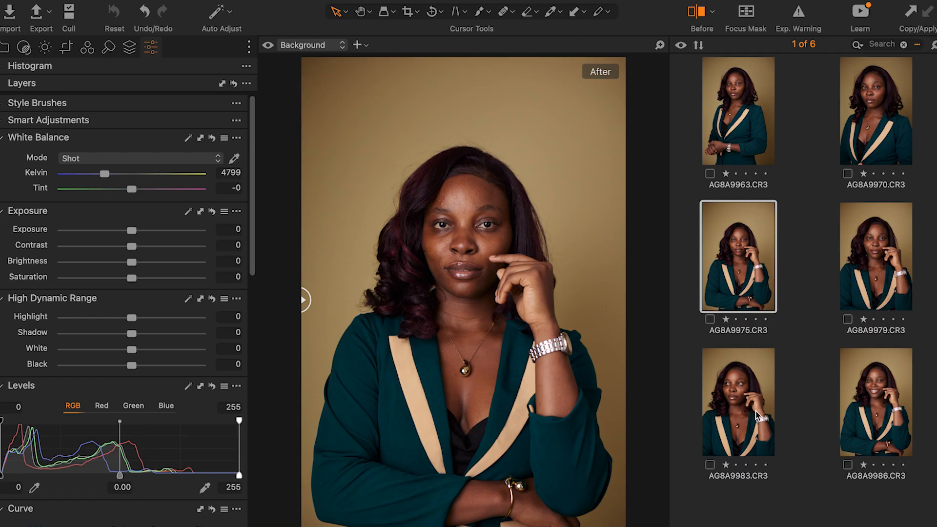
- In Capture One, examine the six portraits of the shoot one after another in the viewer
{"action": "left_click", "coordinate": [890, 292]}
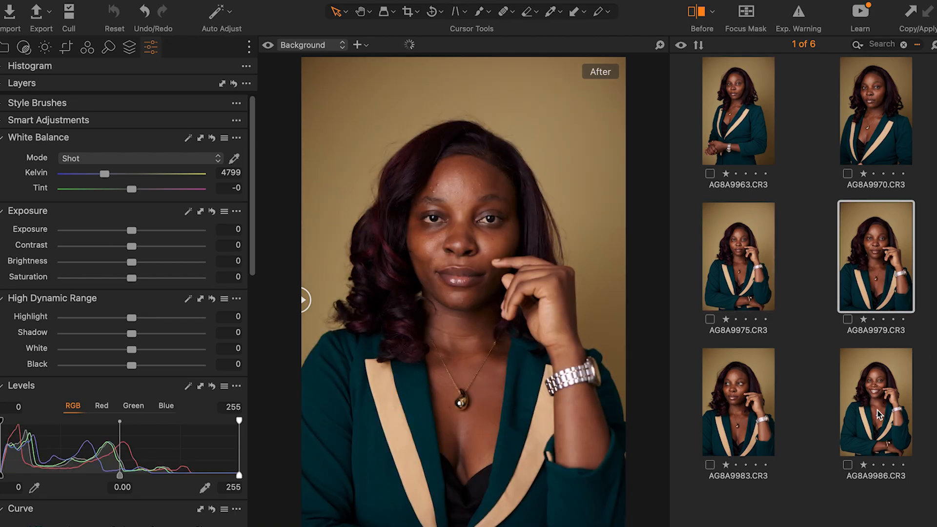
{"action": "left_click", "coordinate": [879, 414]}
{"action": "left_click", "coordinate": [755, 420]}
{"action": "left_click", "coordinate": [745, 252]}
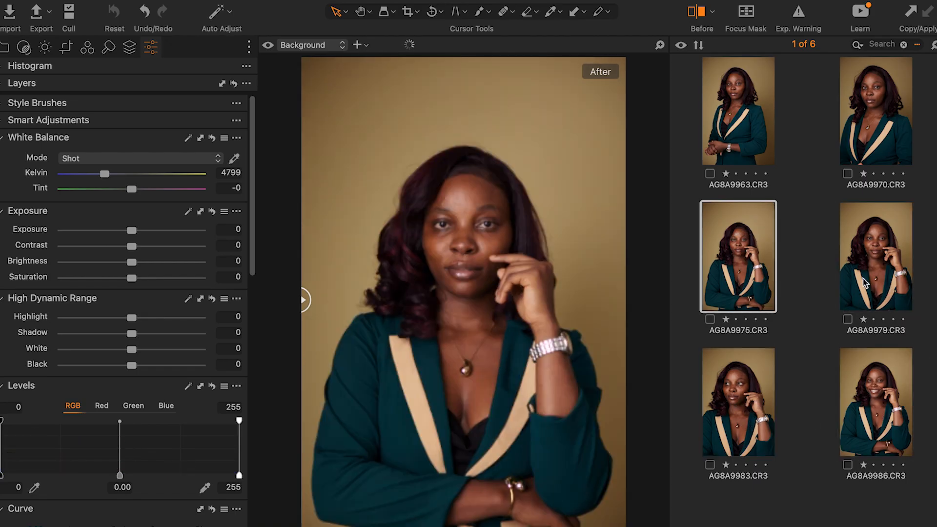
{"action": "left_click", "coordinate": [888, 289]}
{"action": "left_click", "coordinate": [892, 110]}
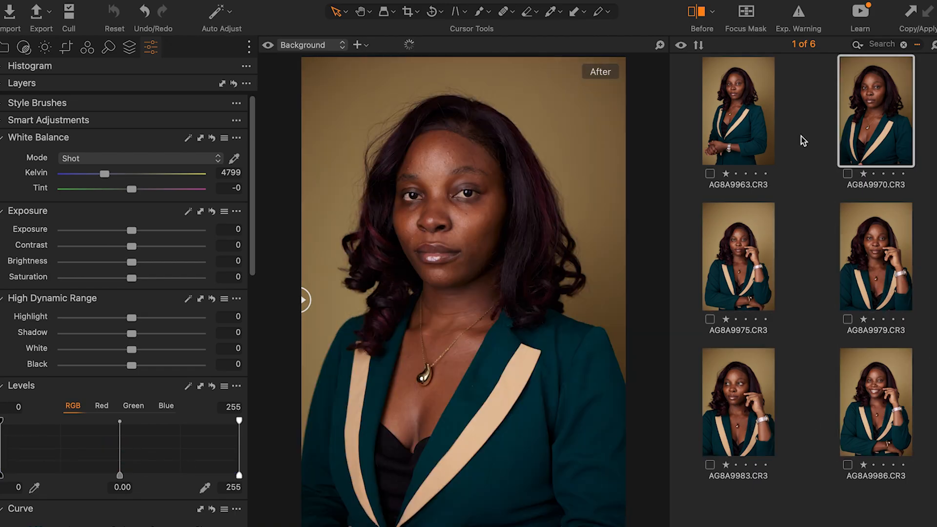
{"action": "left_click", "coordinate": [740, 128]}
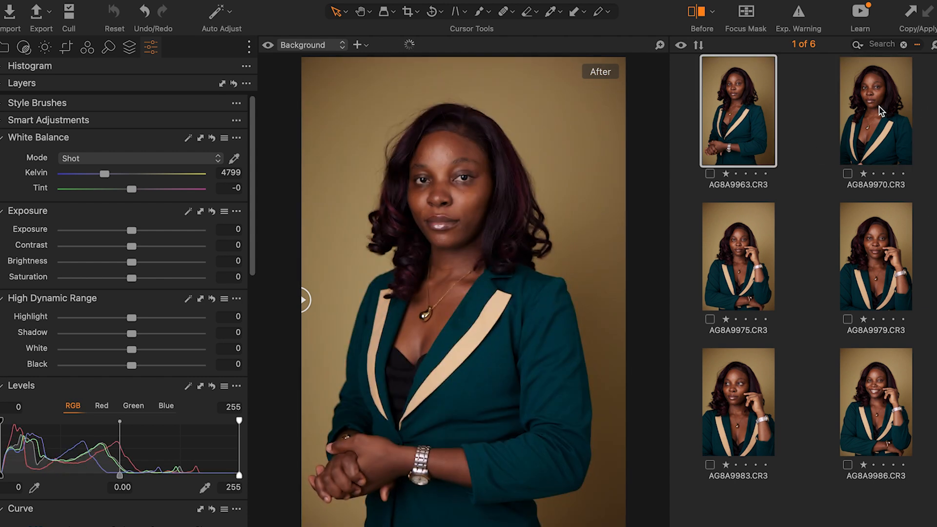
{"action": "left_click", "coordinate": [881, 111]}
{"action": "left_click", "coordinate": [874, 287]}
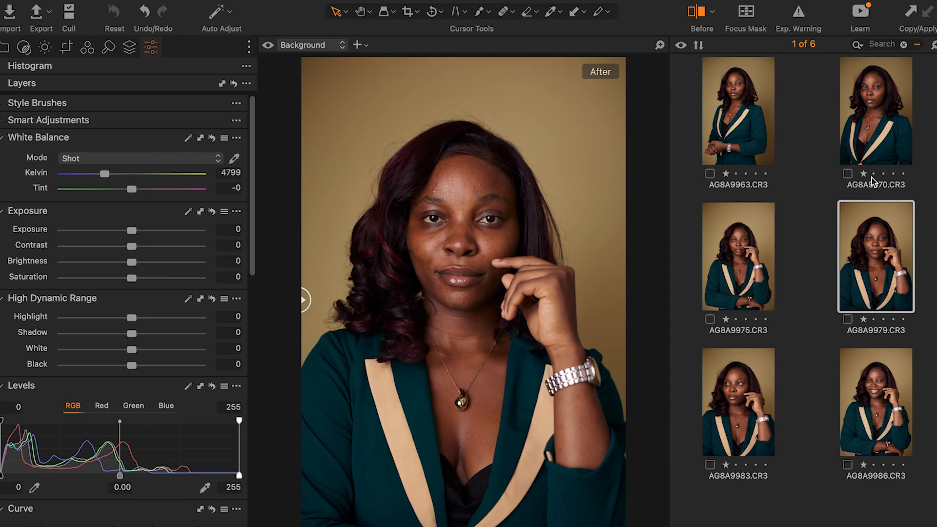
- Compare the alternative poses once more and select AG8A9979.CR3
{"action": "left_click", "coordinate": [873, 127]}
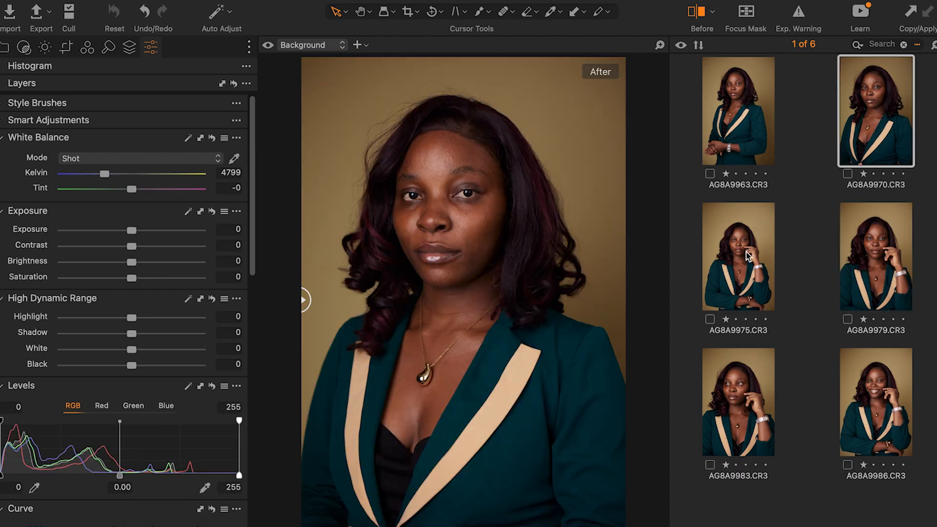
{"action": "left_click", "coordinate": [750, 256]}
{"action": "left_click", "coordinate": [884, 295]}
{"action": "left_click", "coordinate": [887, 393]}
{"action": "left_click", "coordinate": [751, 409]}
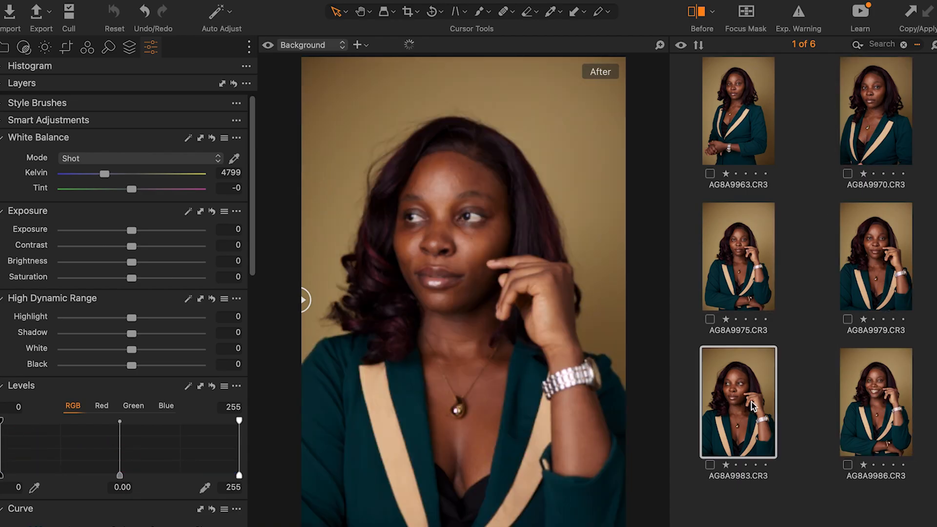
{"action": "left_click", "coordinate": [898, 235]}
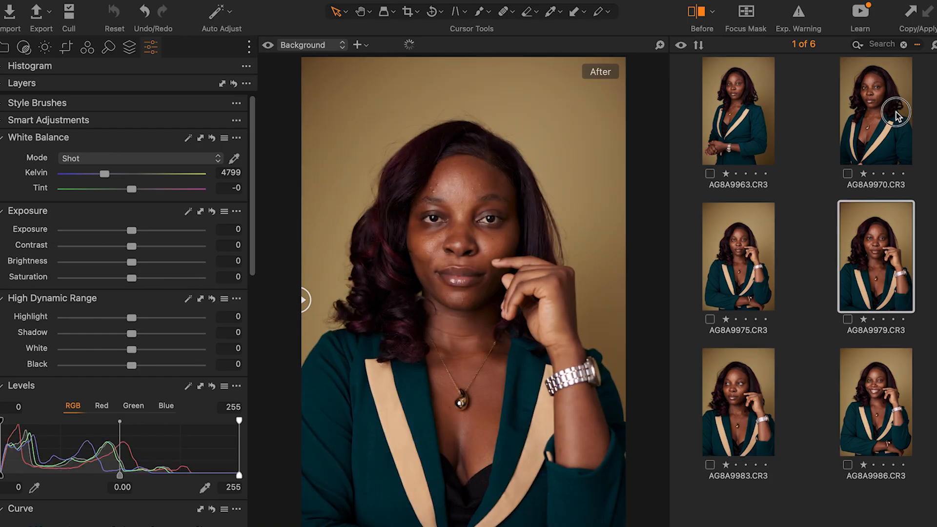
{"action": "left_click", "coordinate": [899, 116]}
{"action": "left_click", "coordinate": [745, 277]}
{"action": "left_click", "coordinate": [896, 278]}
{"action": "scroll", "coordinate": [463, 251], "scroll_direction": "up", "scroll_amount": 3}
{"action": "scroll", "coordinate": [466, 251], "scroll_direction": "down", "scroll_amount": 3}
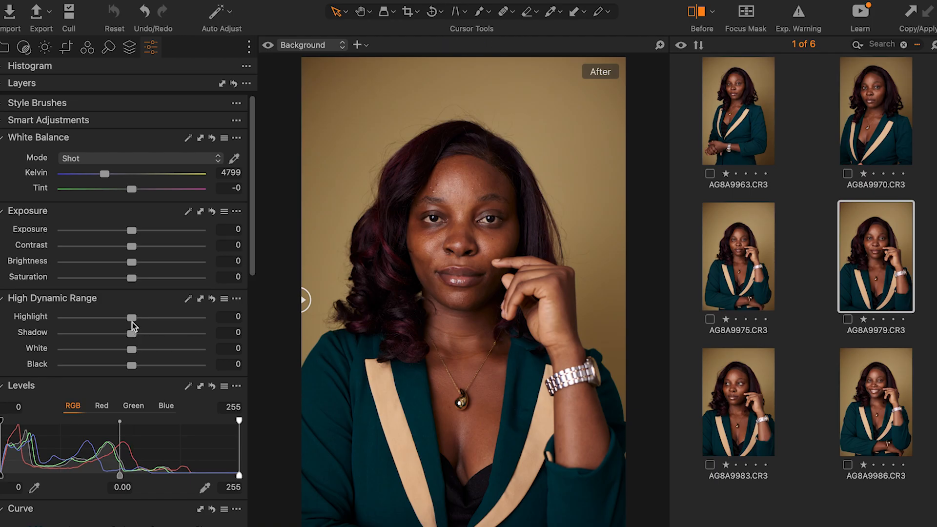
- Set the portrait's Highlight to -30, Black to -15, Shadow to 20, White to 10 and Contrast to 5
{"action": "left_click_drag", "start_coordinate": [132, 318], "coordinate": [115, 323]}
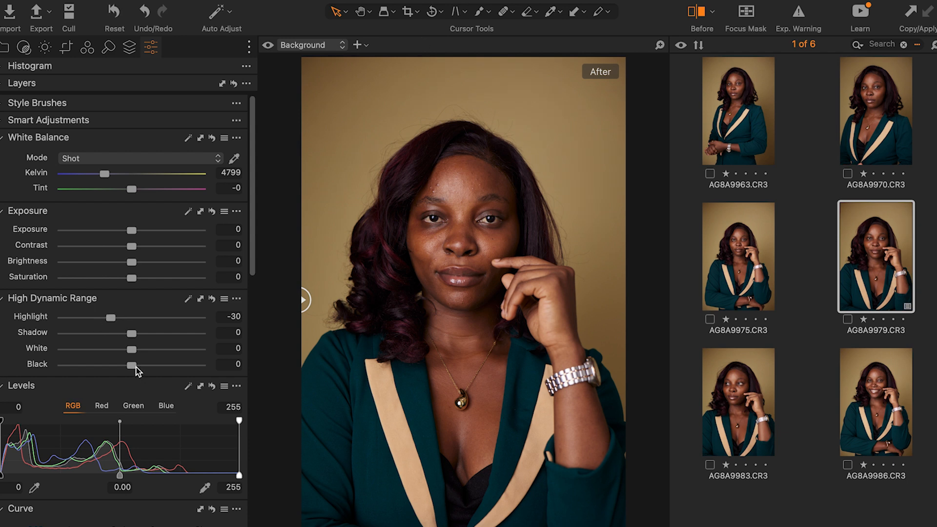
{"action": "left_click_drag", "start_coordinate": [132, 369], "coordinate": [121, 371]}
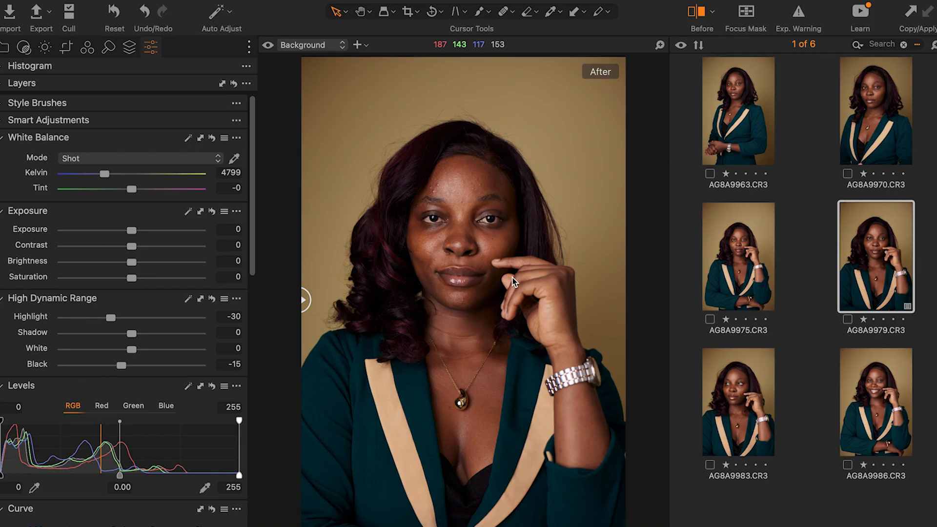
{"action": "left_click_drag", "start_coordinate": [132, 334], "coordinate": [148, 335]}
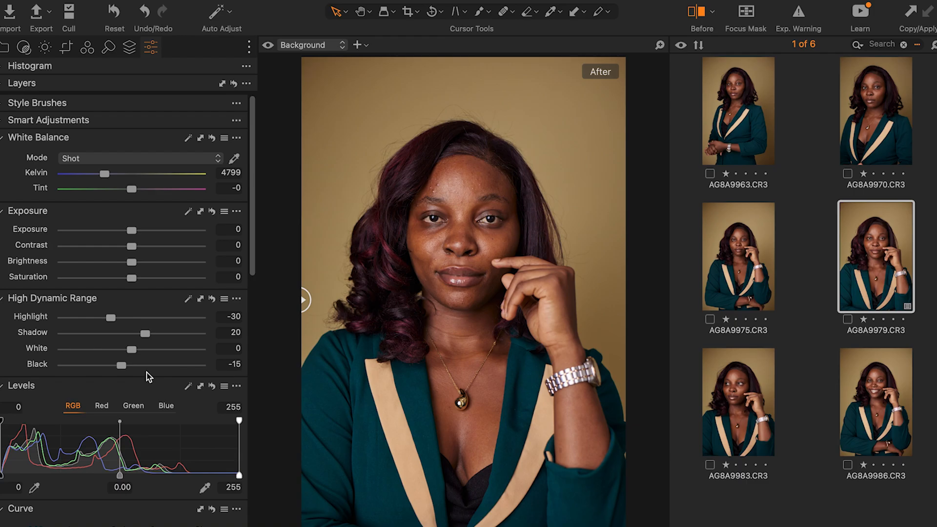
{"action": "left_click_drag", "start_coordinate": [134, 352], "coordinate": [140, 354]}
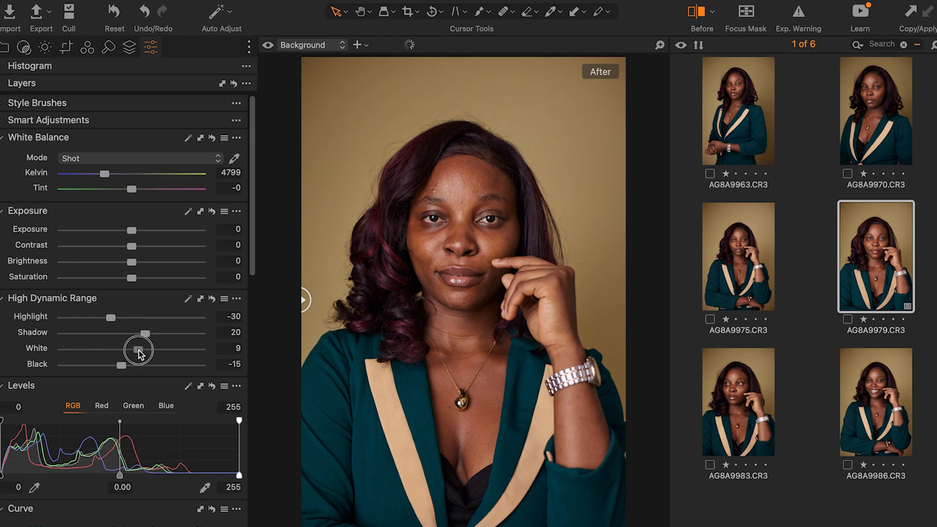
{"action": "left_click_drag", "start_coordinate": [140, 354], "coordinate": [141, 354]}
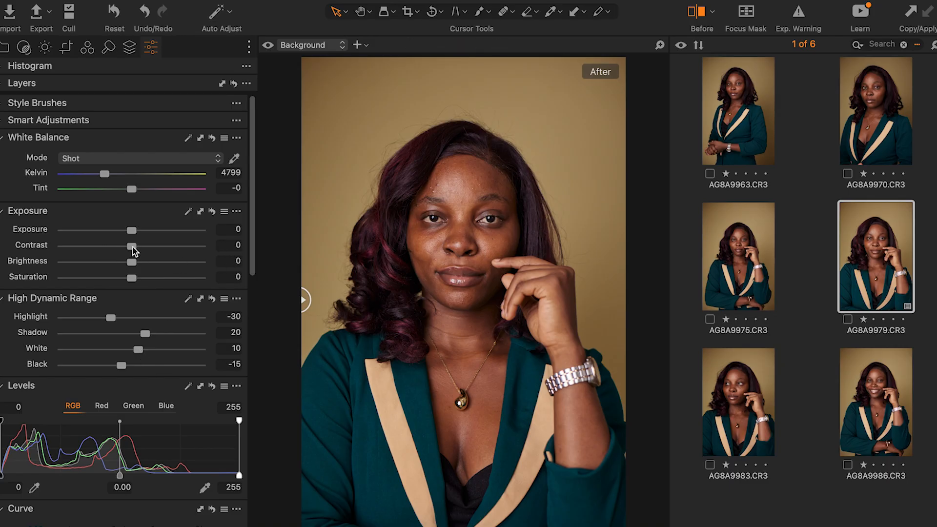
{"action": "left_click_drag", "start_coordinate": [134, 250], "coordinate": [142, 250]}
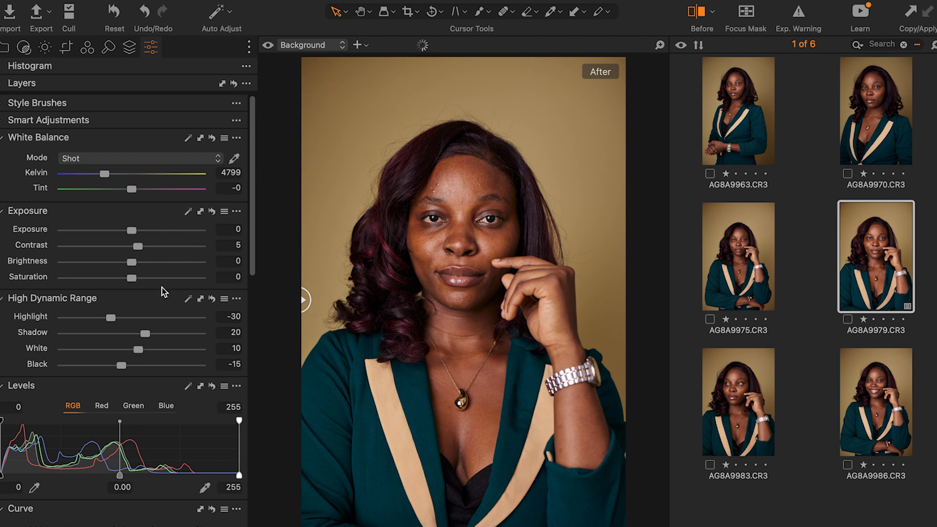
- Set both Clarity and Structure to 5 with the Natural method
{"action": "scroll", "coordinate": [164, 294], "scroll_direction": "down", "scroll_amount": 10}
{"action": "scroll", "coordinate": [164, 296], "scroll_direction": "down", "scroll_amount": 10}
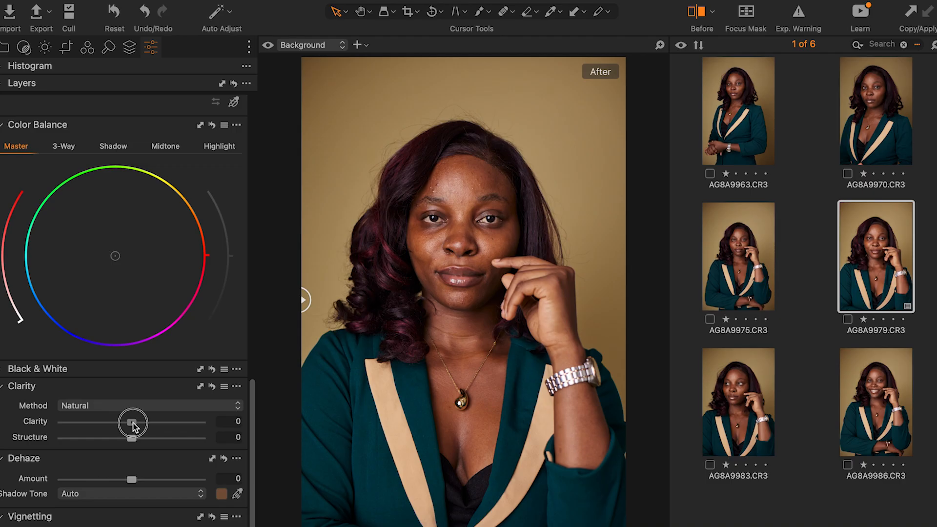
{"action": "left_click_drag", "start_coordinate": [135, 425], "coordinate": [139, 425]}
{"action": "left_click_drag", "start_coordinate": [136, 423], "coordinate": [134, 438]}
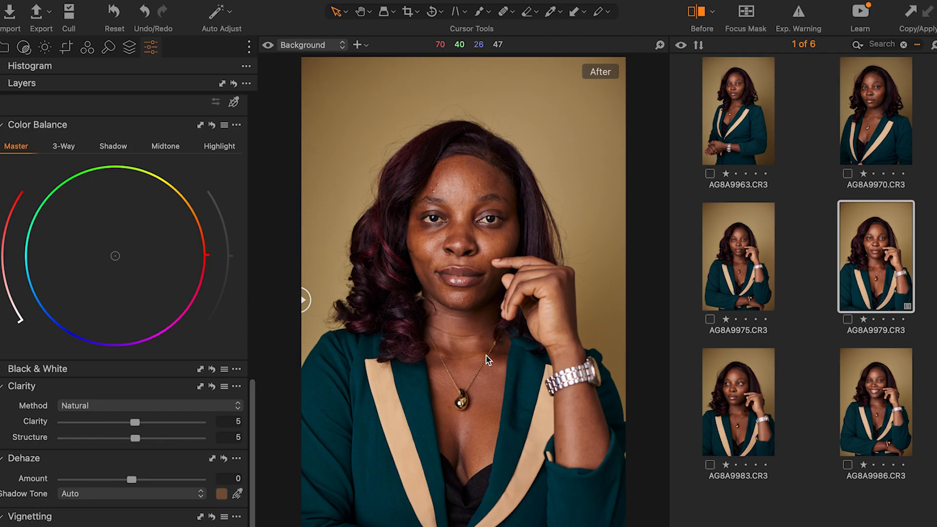
- Compare the portrait before and after the adjustments, and set Shadow to 15
{"action": "scroll", "coordinate": [190, 297], "scroll_direction": "up", "scroll_amount": 15}
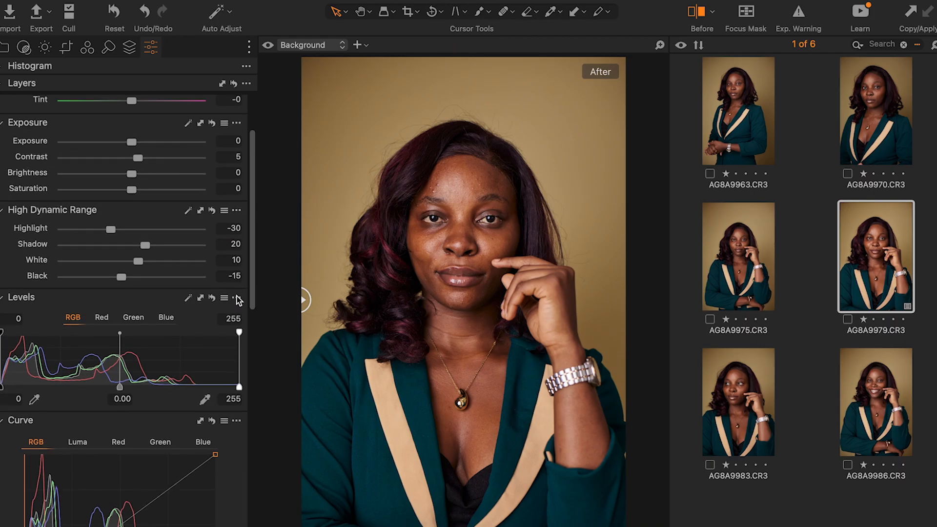
{"action": "left_click_drag", "start_coordinate": [303, 300], "coordinate": [688, 370]}
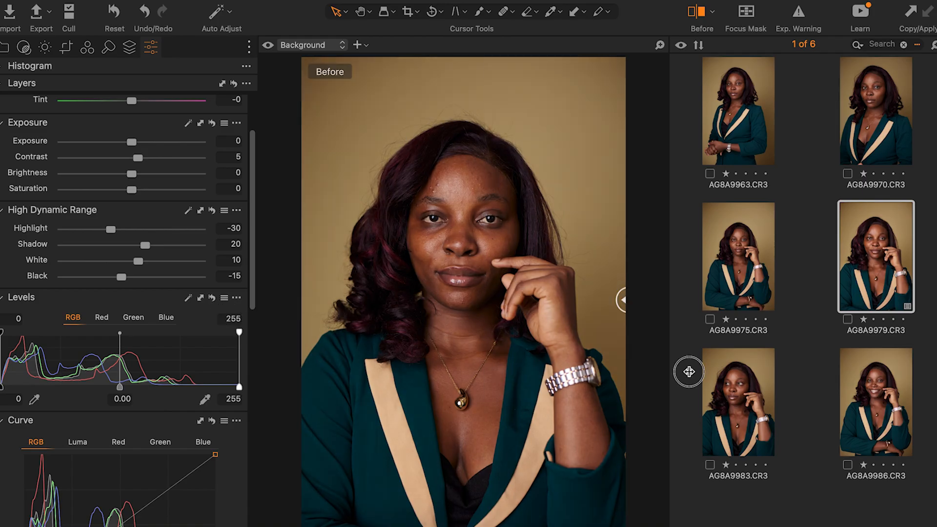
{"action": "left_click_drag", "start_coordinate": [612, 366], "coordinate": [185, 293]}
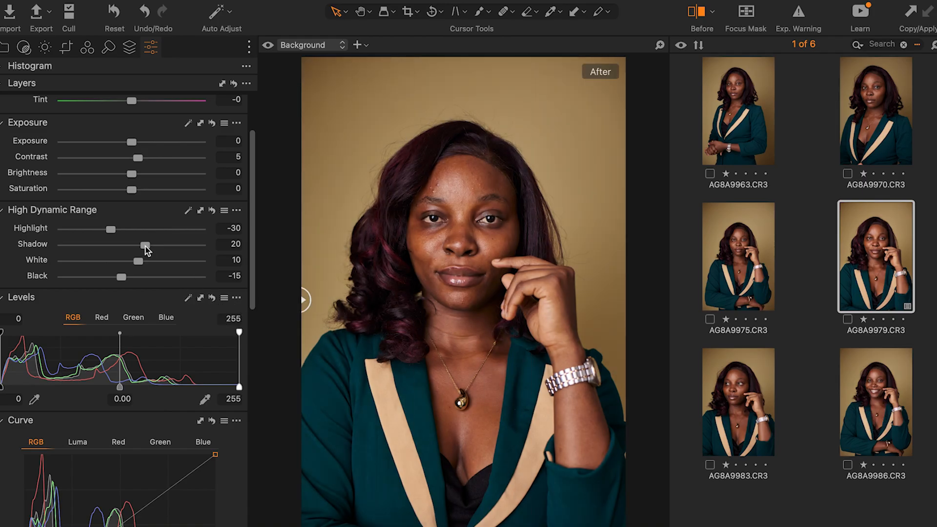
{"action": "left_click_drag", "start_coordinate": [147, 249], "coordinate": [143, 249]}
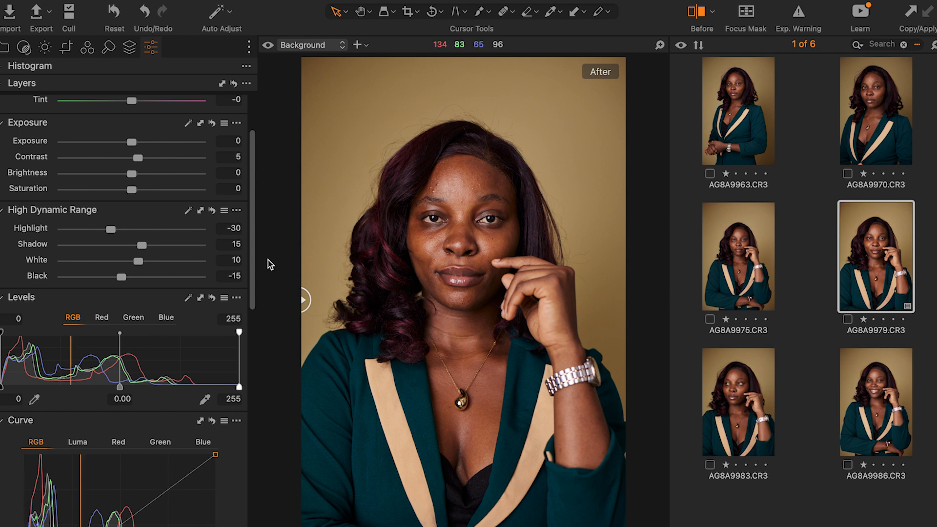
- Set the portrait's Exposure to 0.05 and compare the image before and after the adjustments
{"action": "left_click_drag", "start_coordinate": [305, 299], "coordinate": [1, 303]}
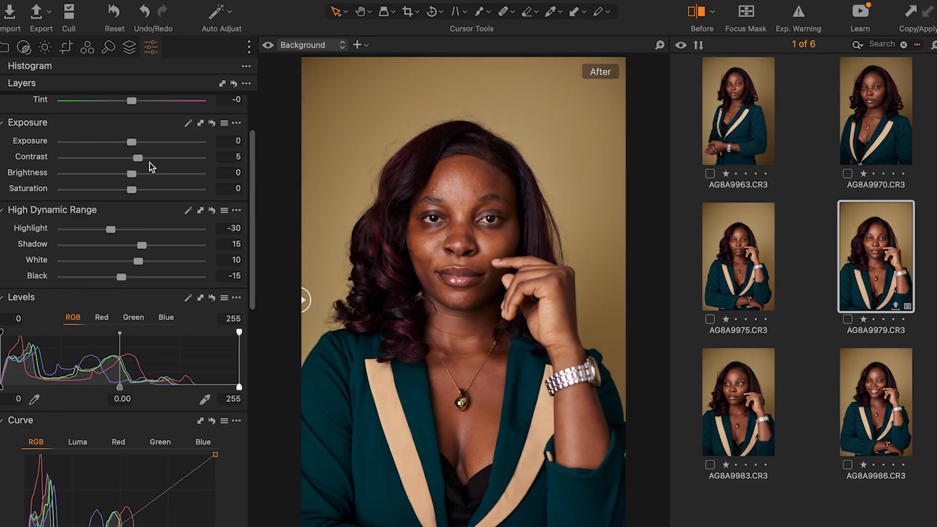
{"action": "left_click_drag", "start_coordinate": [134, 144], "coordinate": [136, 144]}
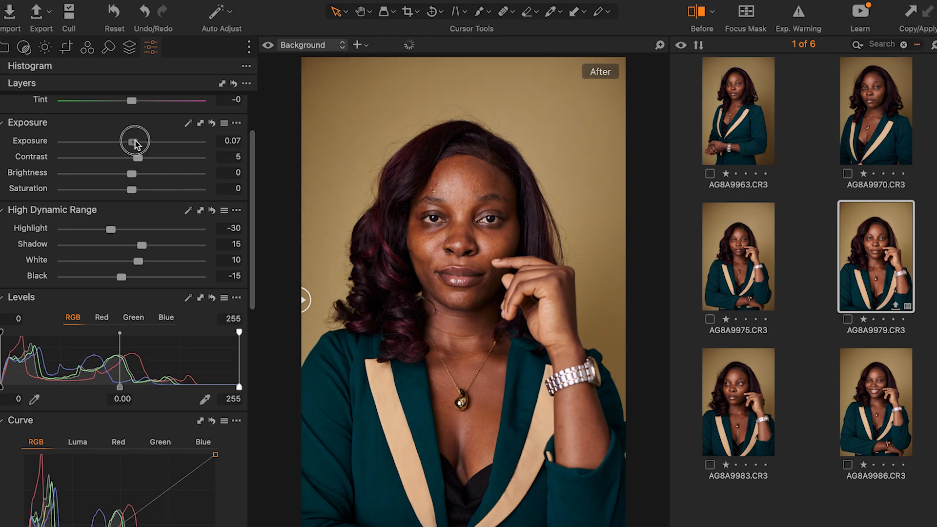
{"action": "left_click_drag", "start_coordinate": [136, 144], "coordinate": [132, 143]}
{"action": "left_click_drag", "start_coordinate": [306, 298], "coordinate": [149, 290]}
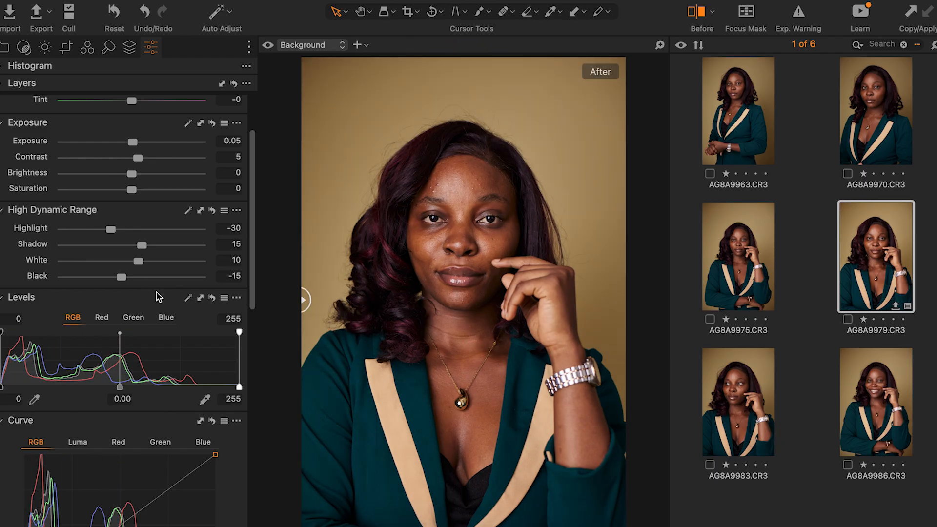
- Send the portrait to Adobe Photoshop 2024 as an uncompressed 16-bit TIFF with the Adobe RGB (1998) profile at 300 px/in
{"action": "left_click", "coordinate": [49, 14]}
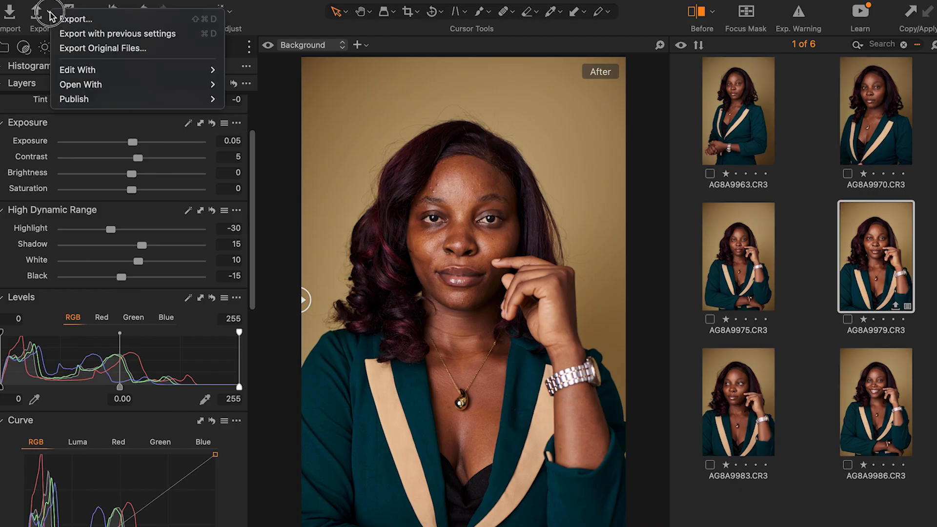
{"action": "mouse_move", "coordinate": [127, 72]}
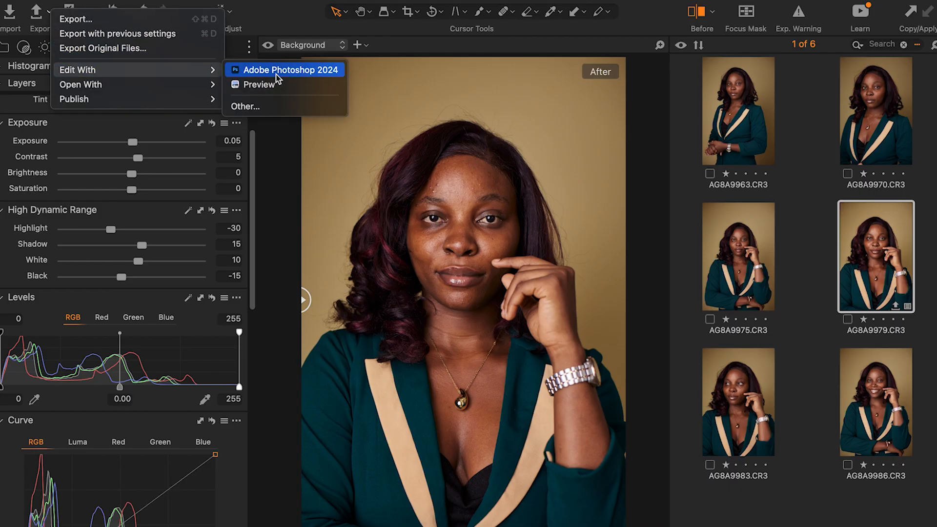
{"action": "left_click", "coordinate": [289, 72]}
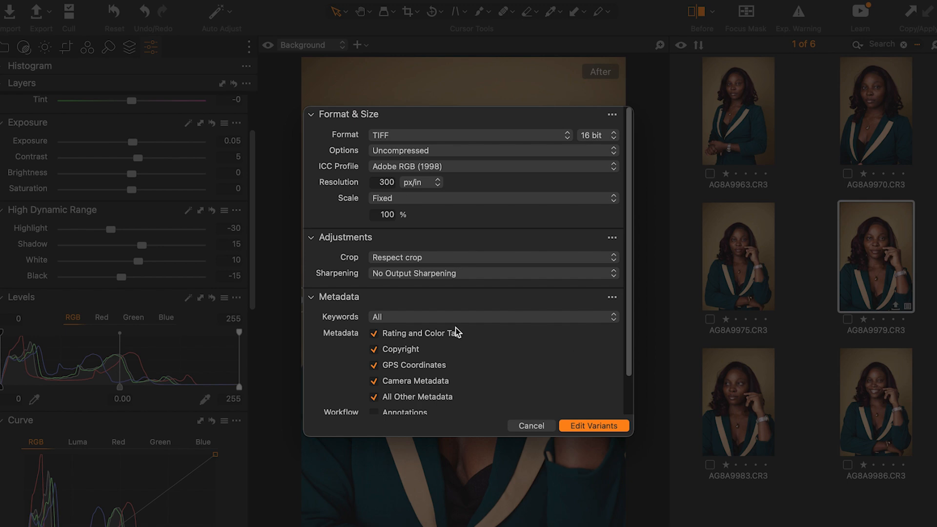
{"action": "left_click", "coordinate": [608, 426]}
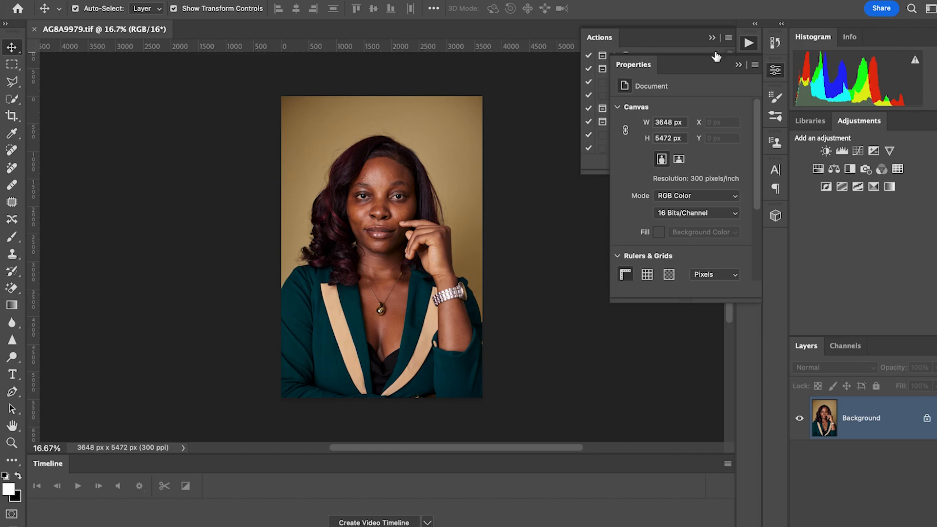
- Collapse the document properties and examine the portrait's skin and overall framing up close and from a distance
{"action": "left_click", "coordinate": [738, 66]}
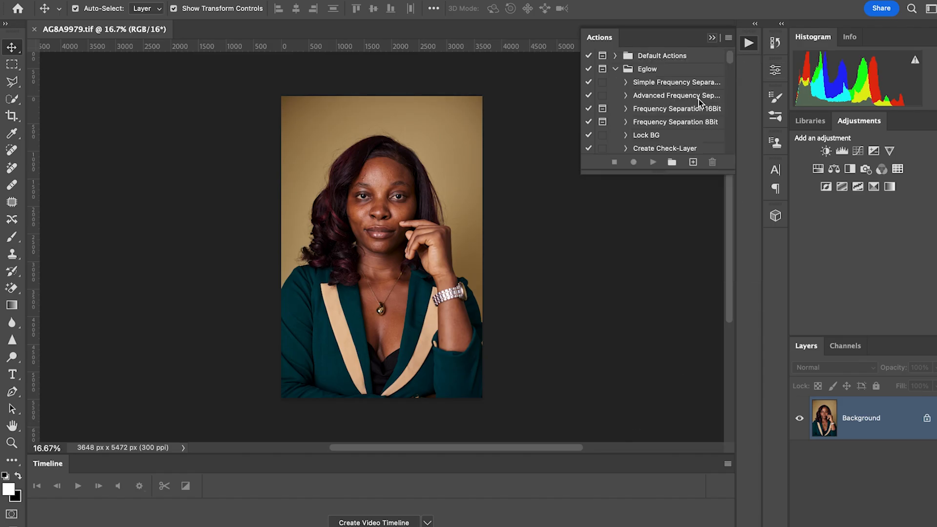
{"action": "scroll", "coordinate": [409, 250], "scroll_direction": "up", "scroll_amount": 4}
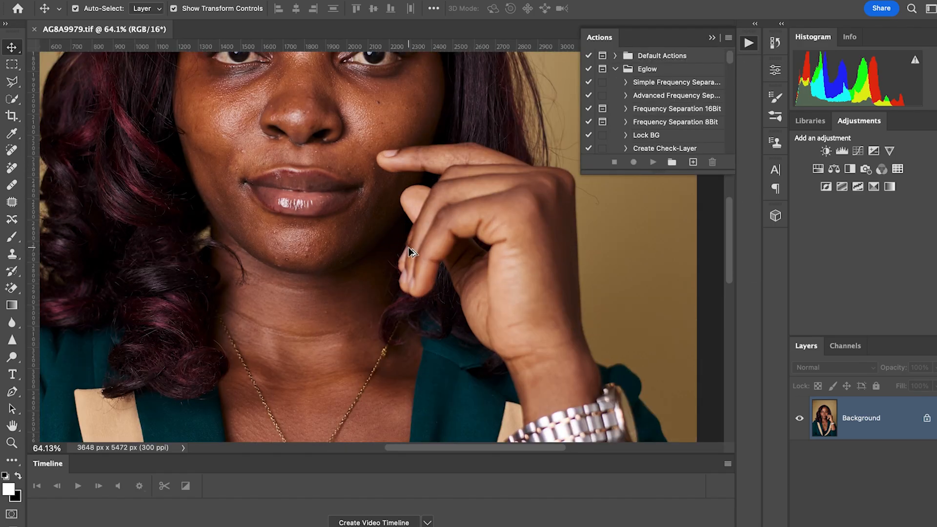
{"action": "scroll", "coordinate": [409, 248], "scroll_direction": "down", "scroll_amount": 4}
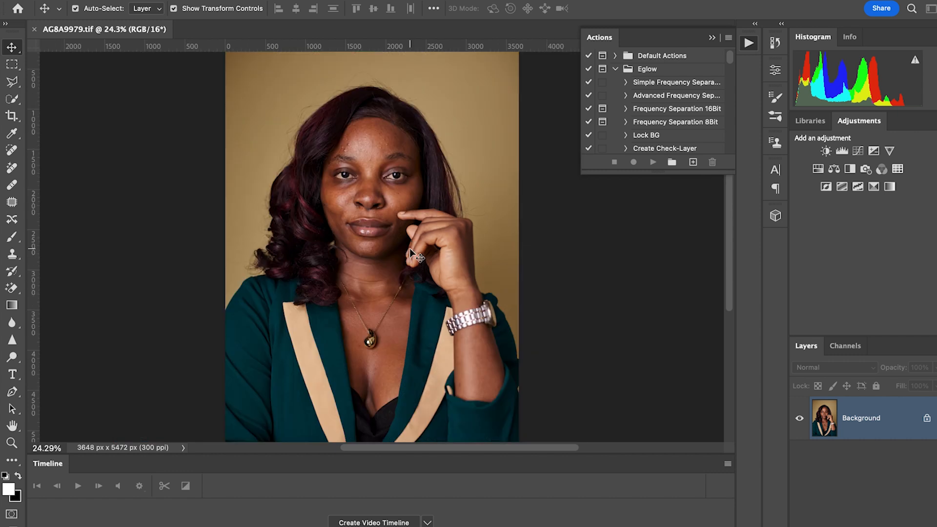
{"action": "scroll", "coordinate": [413, 251], "scroll_direction": "left", "scroll_amount": 2}
{"action": "scroll", "coordinate": [470, 265], "scroll_direction": "down", "scroll_amount": 3}
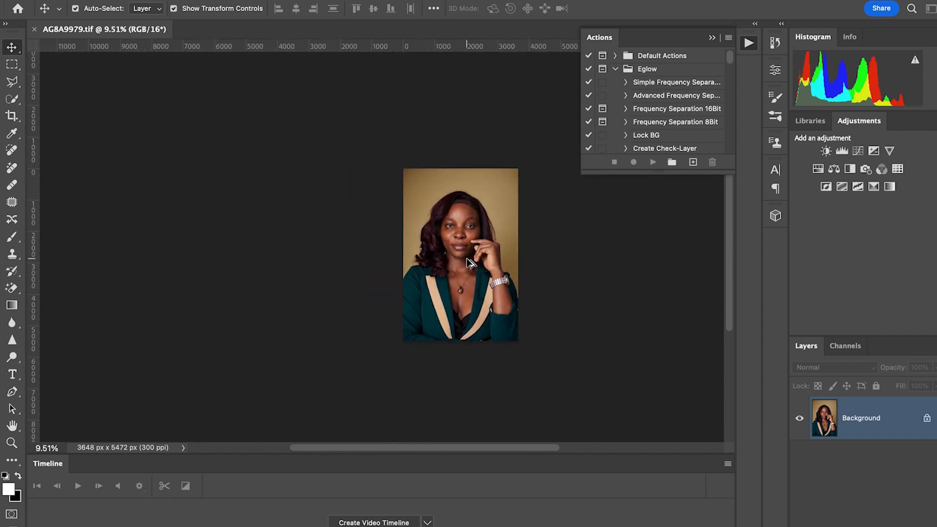
{"action": "scroll", "coordinate": [468, 263], "scroll_direction": "up", "scroll_amount": 2}
{"action": "scroll", "coordinate": [469, 264], "scroll_direction": "up", "scroll_amount": 2}
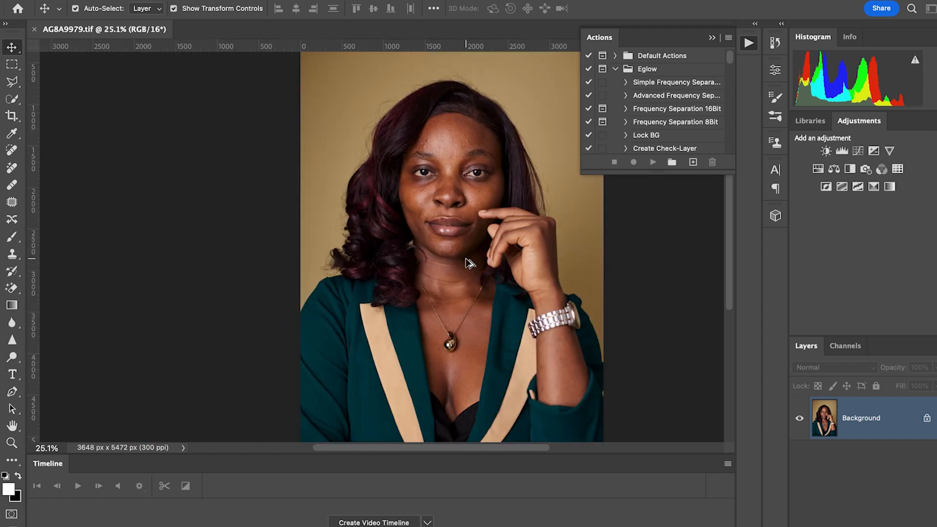
{"action": "scroll", "coordinate": [470, 264], "scroll_direction": "down", "scroll_amount": 2}
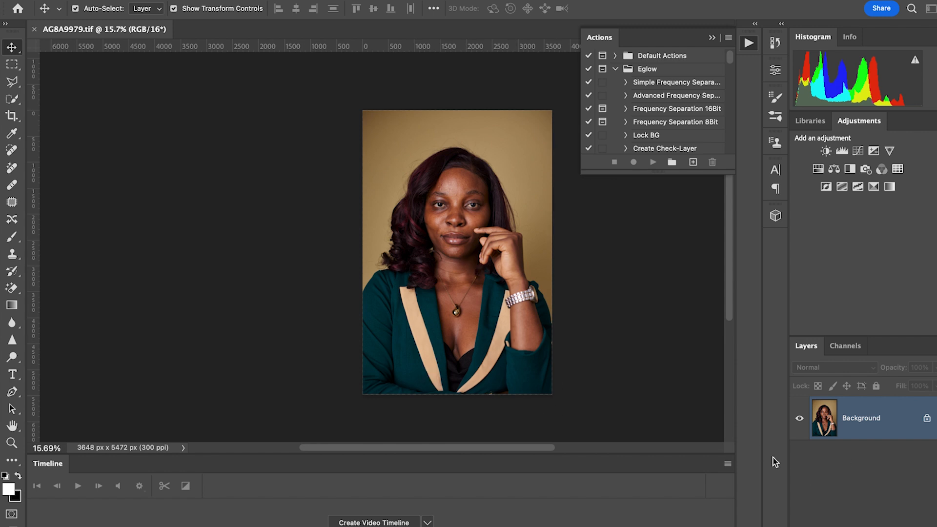
- Duplicate the Background layer, open the copy in the Camera Raw Filter and check the face at 100%
{"action": "key", "text": "ctrl+j"}
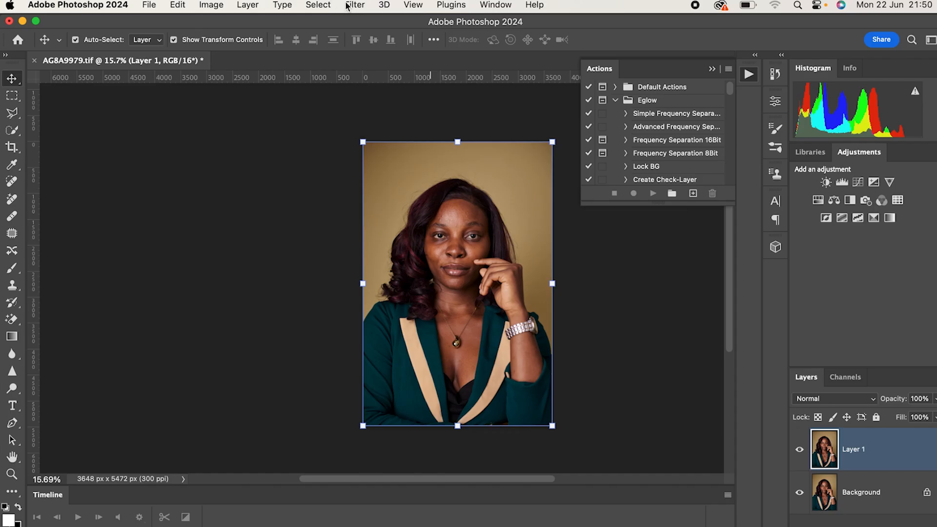
{"action": "left_click", "coordinate": [348, 6]}
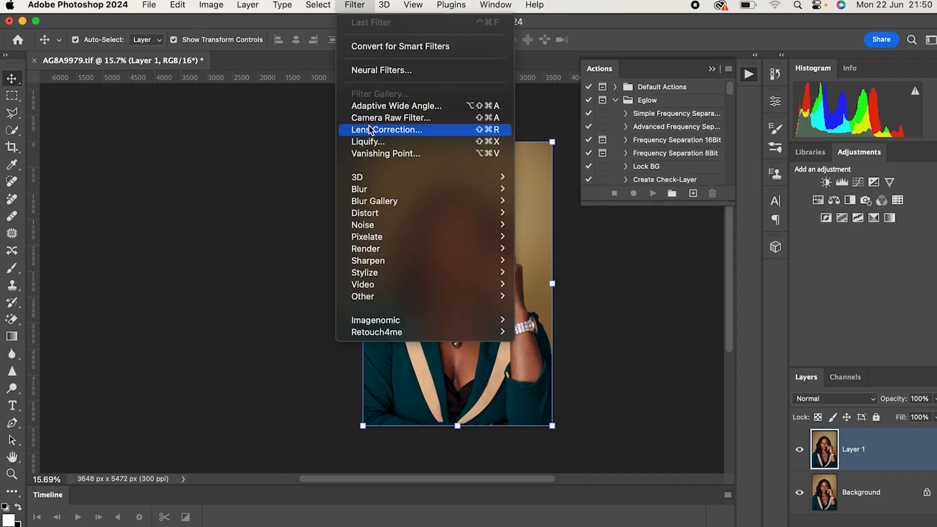
{"action": "left_click", "coordinate": [397, 119]}
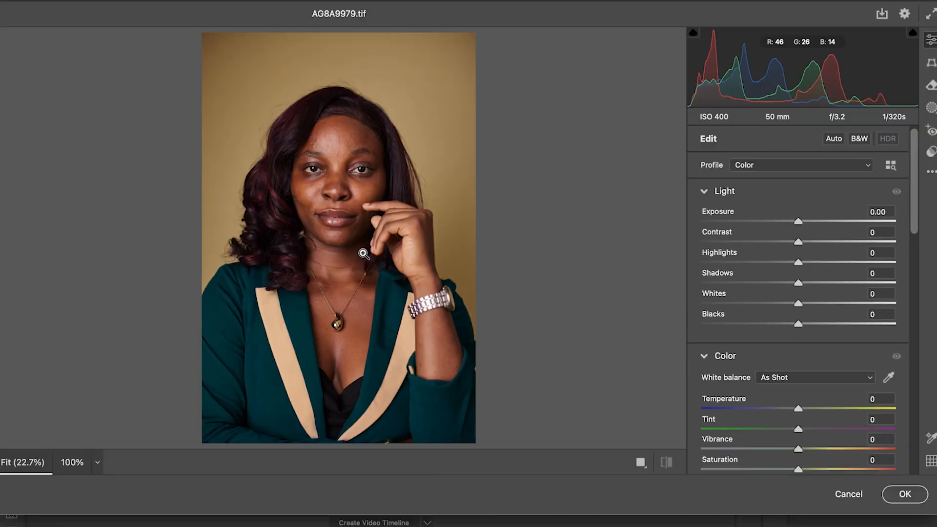
{"action": "left_click", "coordinate": [323, 167]}
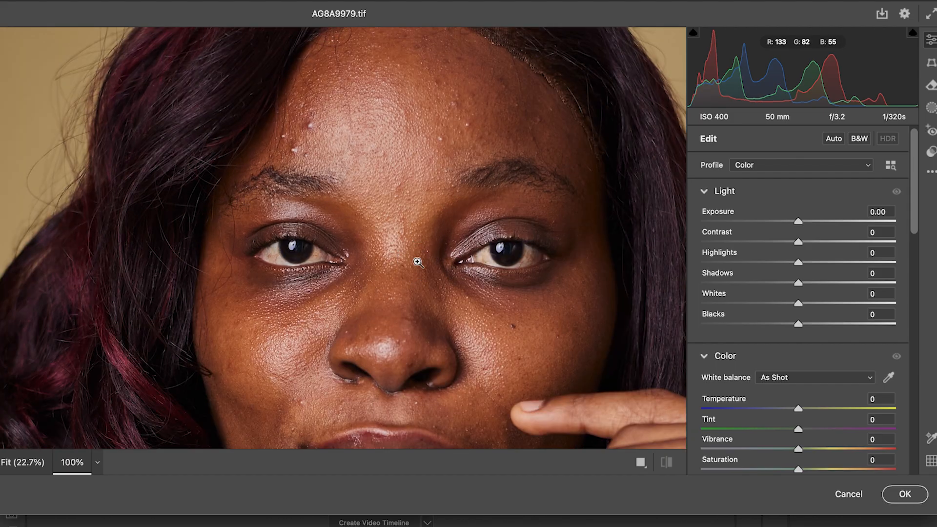
{"action": "left_click", "coordinate": [417, 262]}
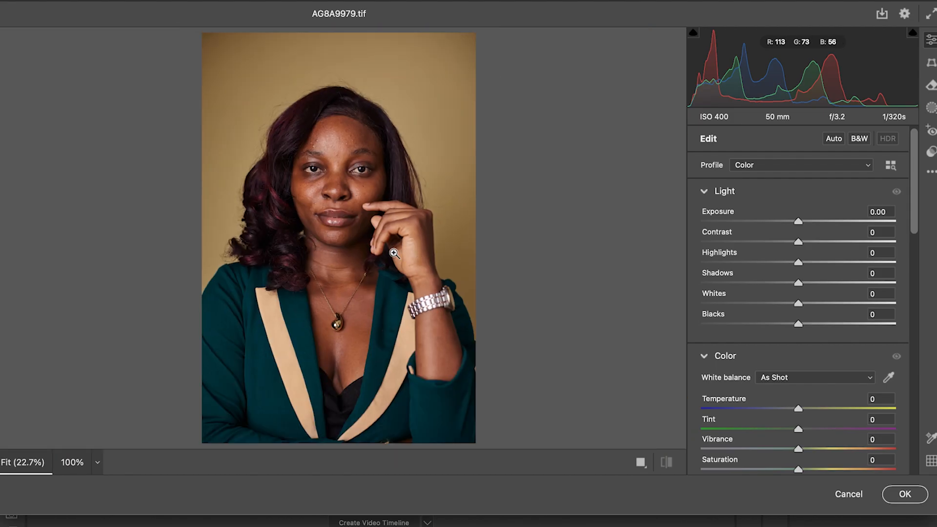
- Load the Blue2.xmp settings from the Desktop onto the portrait and compare the result with the default settings
{"action": "left_click", "coordinate": [932, 174]}
{"action": "left_click", "coordinate": [777, 339]}
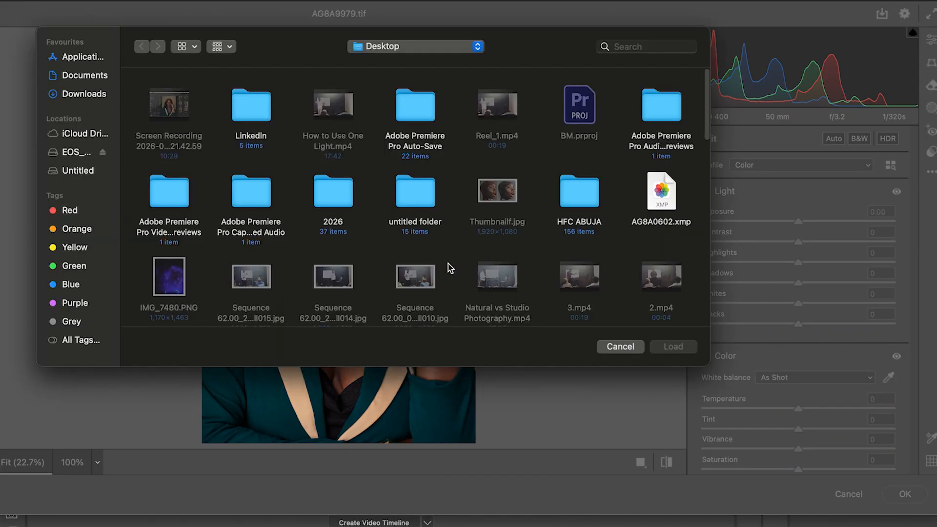
{"action": "scroll", "coordinate": [448, 265], "scroll_direction": "down", "scroll_amount": 15}
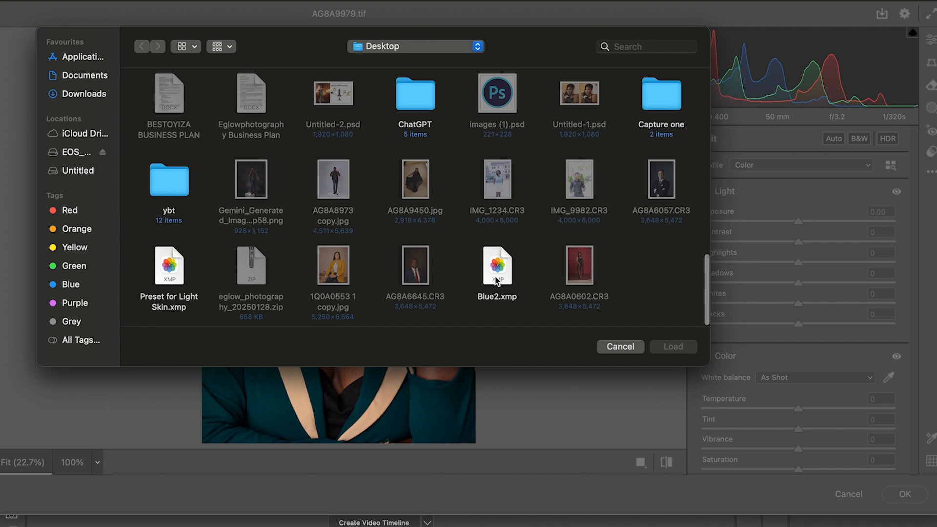
{"action": "left_click", "coordinate": [499, 271]}
{"action": "left_click", "coordinate": [684, 348]}
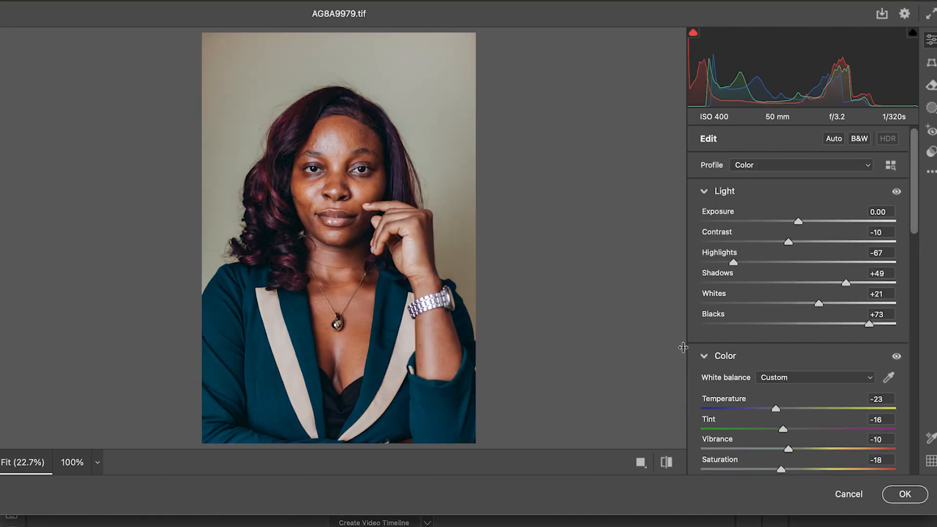
{"action": "left_click", "coordinate": [667, 463]}
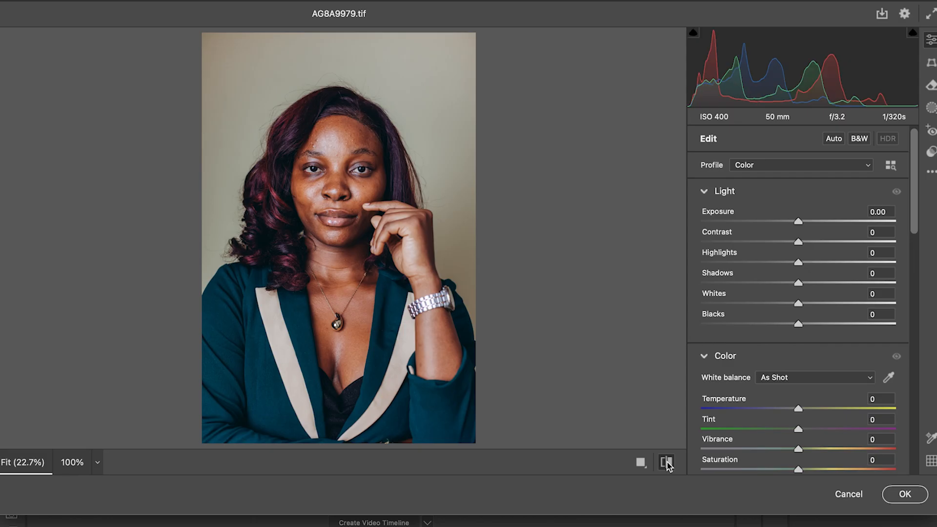
{"action": "left_click", "coordinate": [667, 463]}
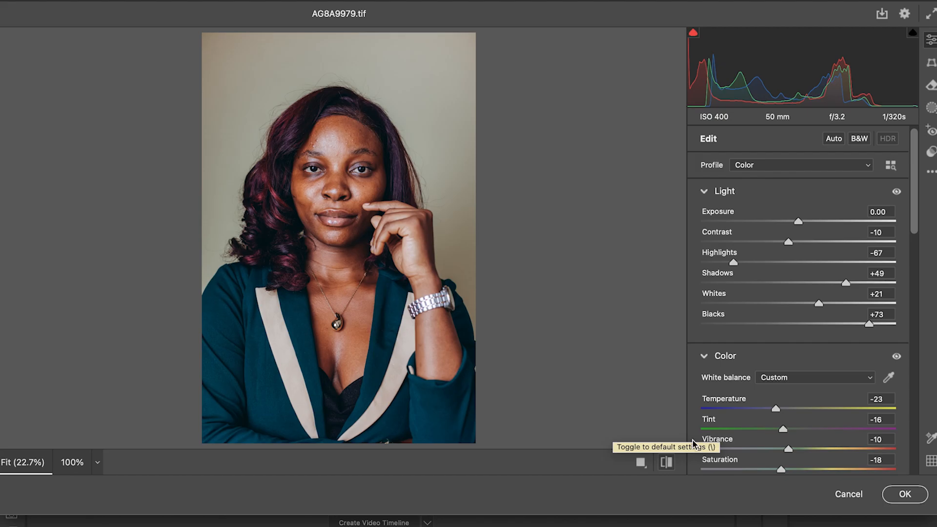
- Set Vibrance to -5 and Exposure to -0.10, compare with the default settings, and apply the Camera Raw filter
{"action": "scroll", "coordinate": [656, 361], "scroll_direction": "down", "scroll_amount": 4}
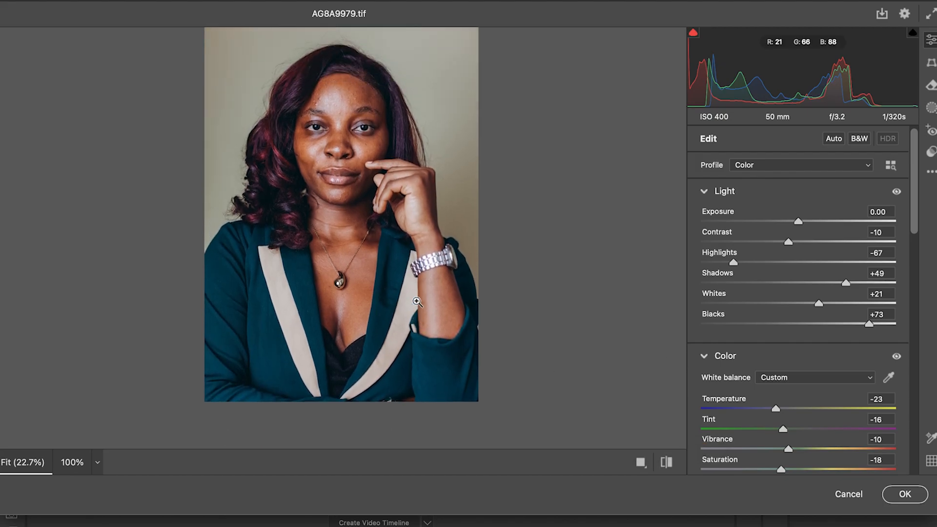
{"action": "left_click_drag", "start_coordinate": [790, 449], "coordinate": [796, 452]}
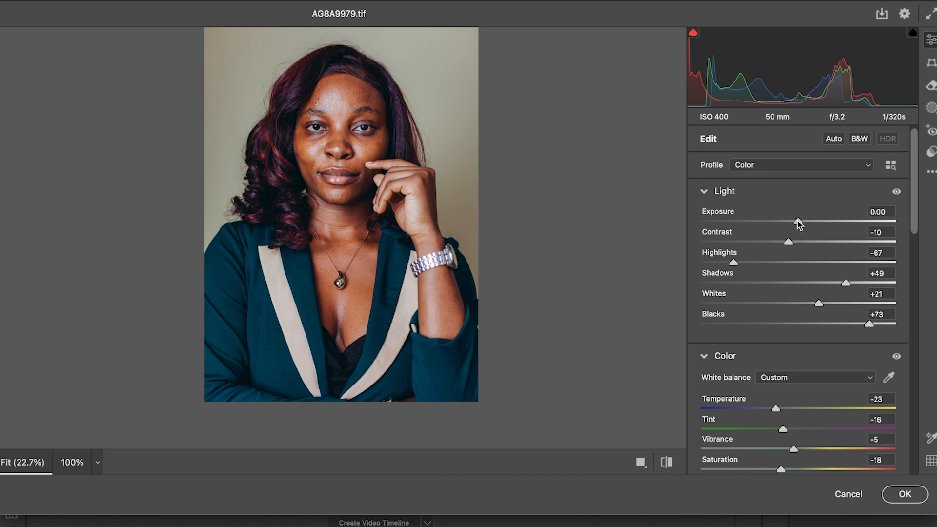
{"action": "left_click_drag", "start_coordinate": [798, 221], "coordinate": [796, 223]}
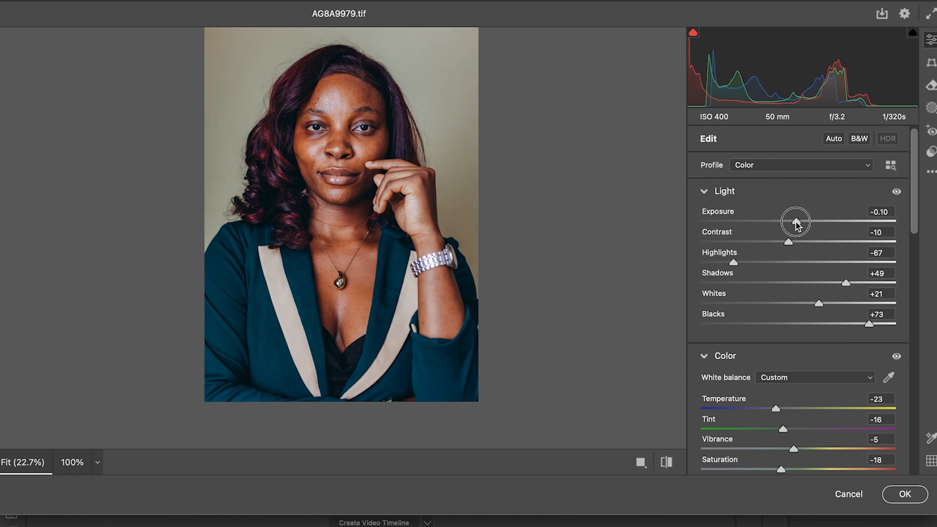
{"action": "left_click", "coordinate": [667, 463]}
{"action": "left_click", "coordinate": [668, 464]}
{"action": "left_click", "coordinate": [668, 463]}
{"action": "left_click", "coordinate": [667, 463]}
{"action": "left_click", "coordinate": [904, 493]}
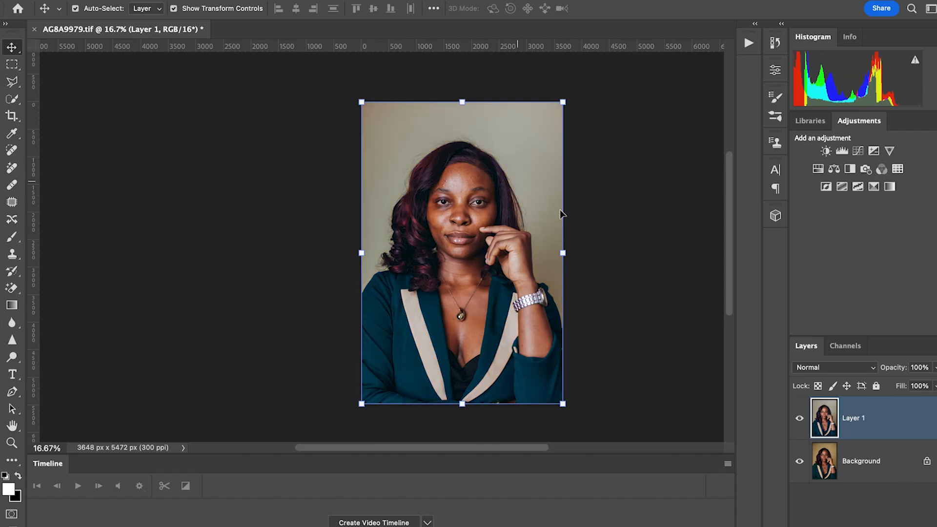
- Reduce the graded layer's opacity to 50% and compare the portrait with and without it
{"action": "left_click", "coordinate": [936, 367]}
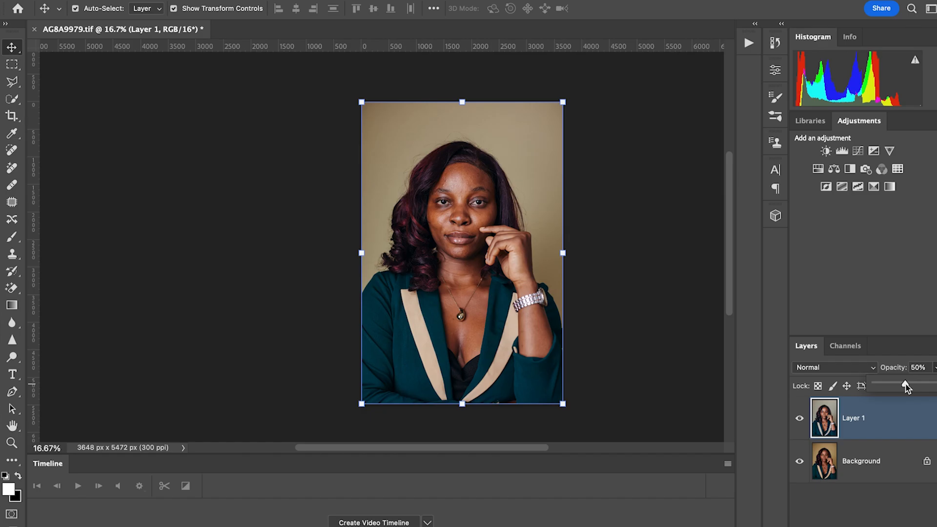
{"action": "left_click", "coordinate": [800, 418]}
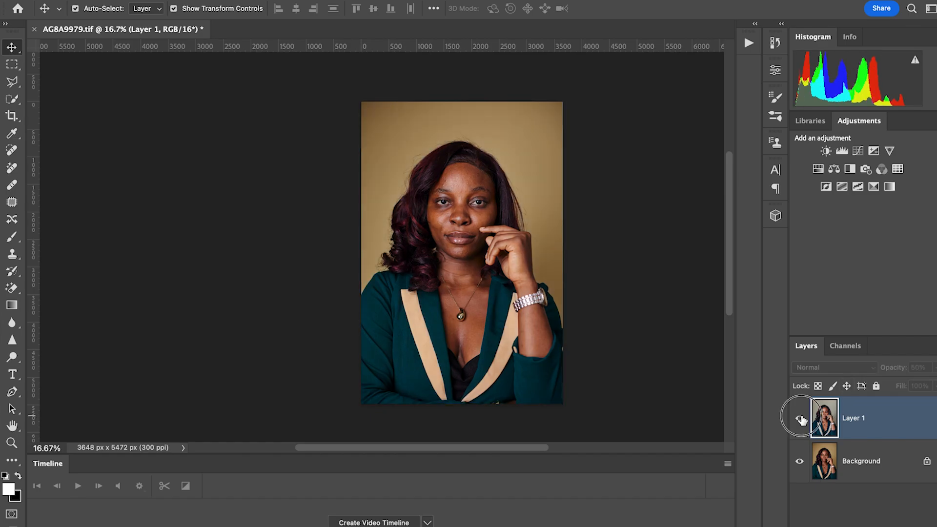
{"action": "left_click", "coordinate": [800, 419]}
{"action": "left_click", "coordinate": [799, 419]}
{"action": "left_click", "coordinate": [799, 418]}
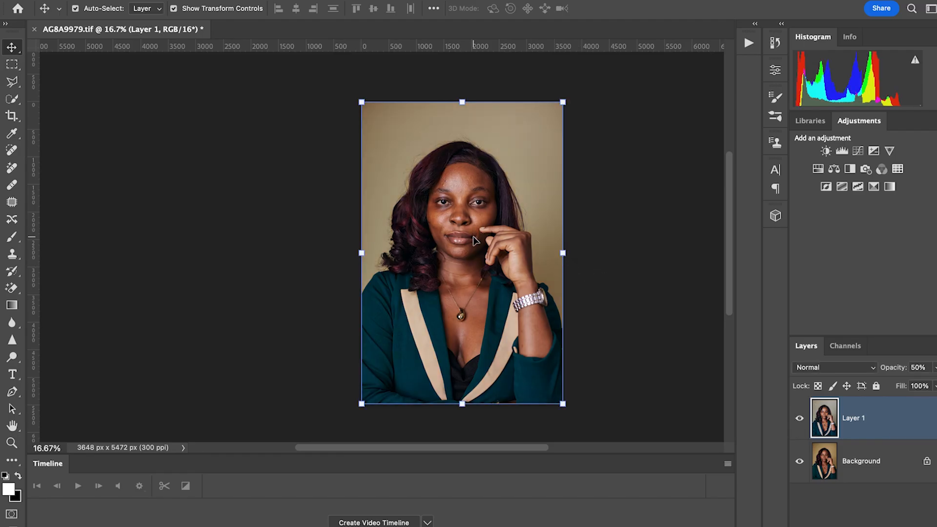
- Examine the portrait at different zoom levels and compare it with and without the graded layer
{"action": "scroll", "coordinate": [477, 241], "scroll_direction": "up", "scroll_amount": 3}
{"action": "scroll", "coordinate": [477, 241], "scroll_direction": "down", "scroll_amount": 2}
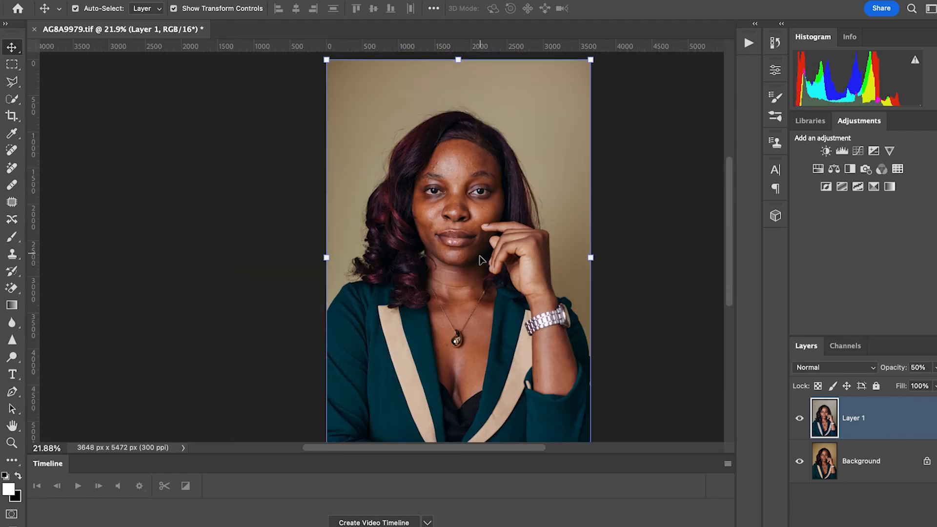
{"action": "scroll", "coordinate": [483, 258], "scroll_direction": "down", "scroll_amount": 2}
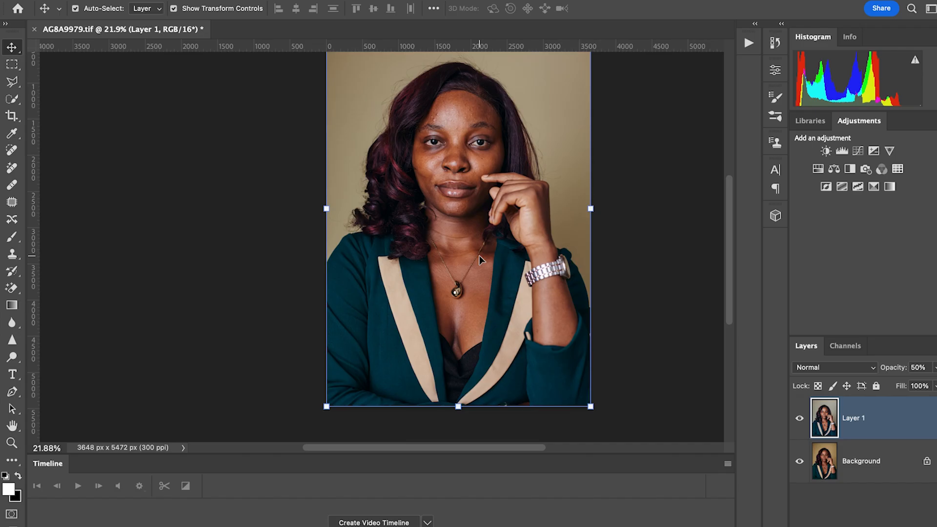
{"action": "scroll", "coordinate": [561, 278], "scroll_direction": "left", "scroll_amount": 1}
{"action": "scroll", "coordinate": [560, 277], "scroll_direction": "down", "scroll_amount": 2}
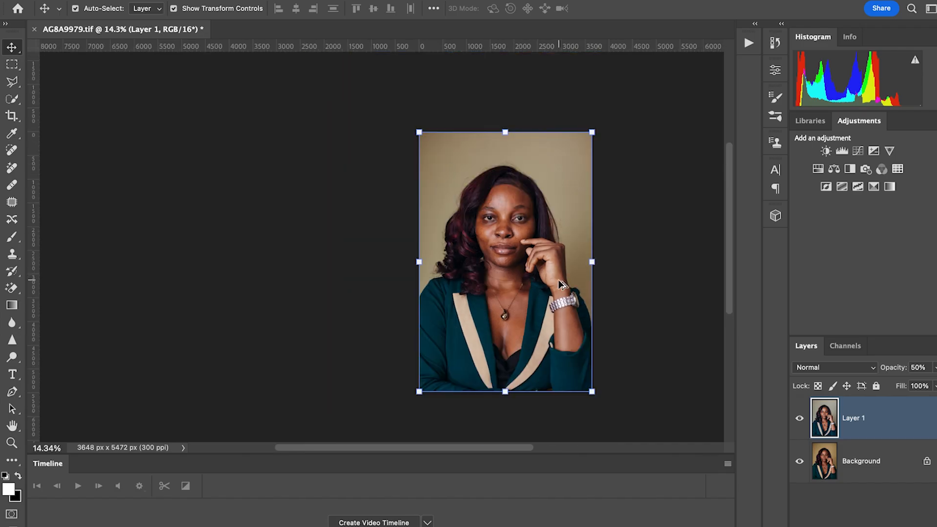
{"action": "scroll", "coordinate": [559, 279], "scroll_direction": "up", "scroll_amount": 2}
{"action": "scroll", "coordinate": [558, 280], "scroll_direction": "down", "scroll_amount": 2}
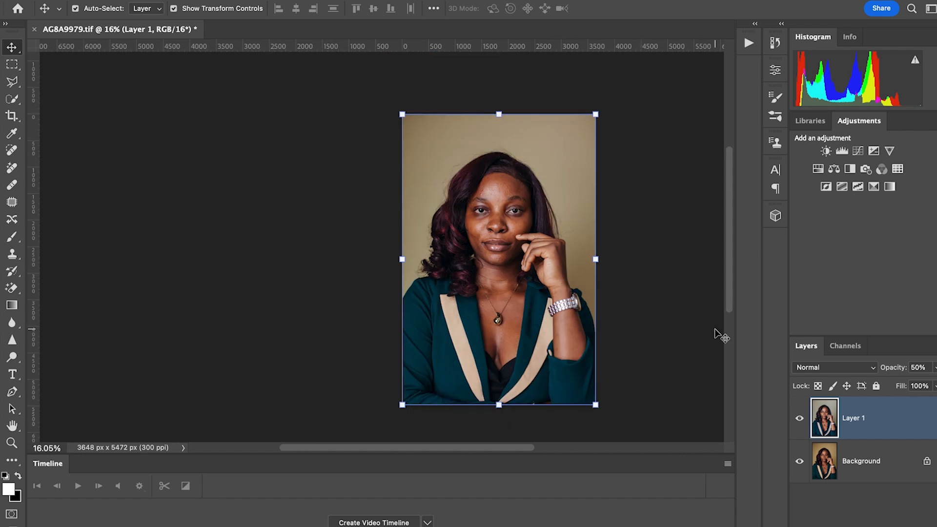
{"action": "left_click", "coordinate": [801, 419]}
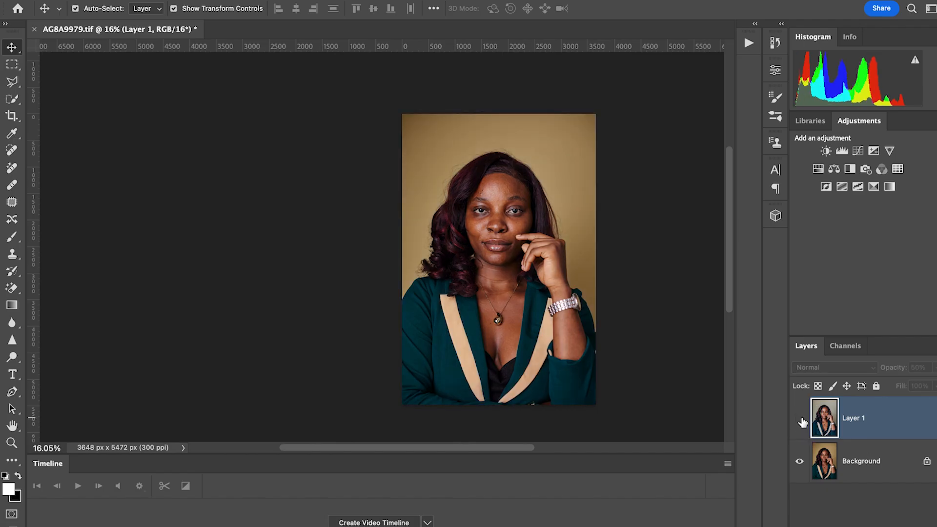
{"action": "left_click", "coordinate": [800, 420]}
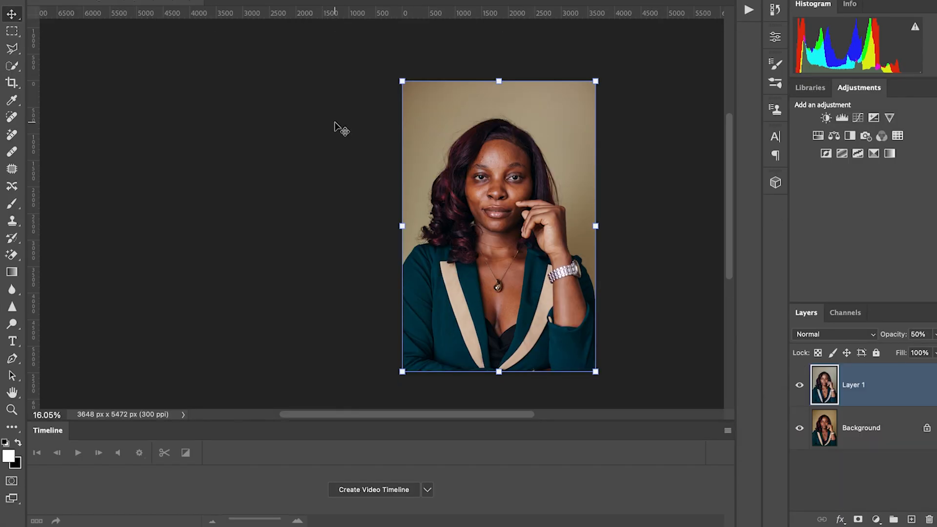
- Add a black layer mask to Layer 1 and select the woman with Select Subject
{"action": "left_click", "coordinate": [858, 519]}
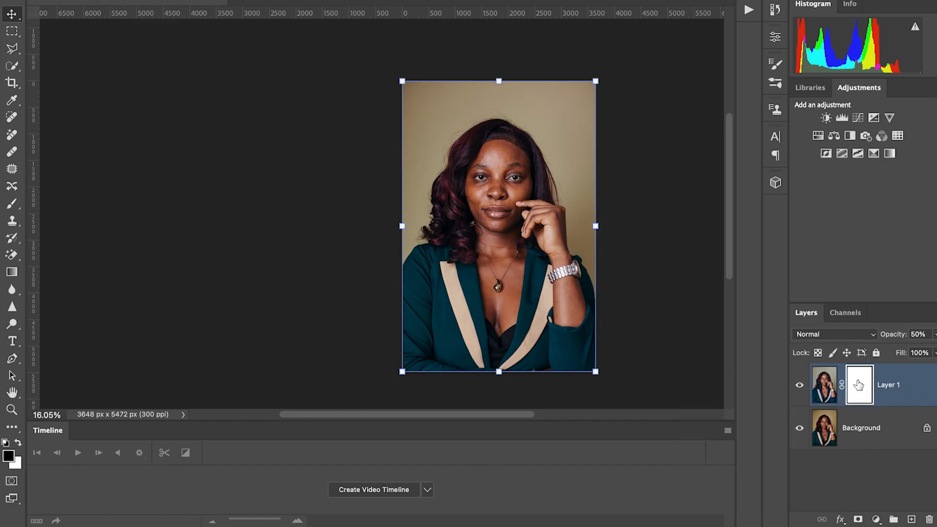
{"action": "key", "text": "ctrl+i"}
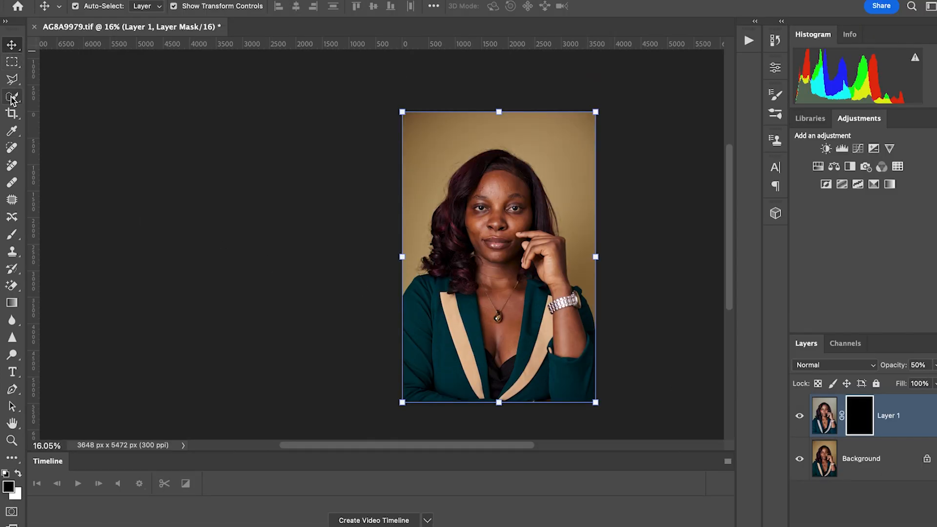
{"action": "left_click", "coordinate": [12, 99]}
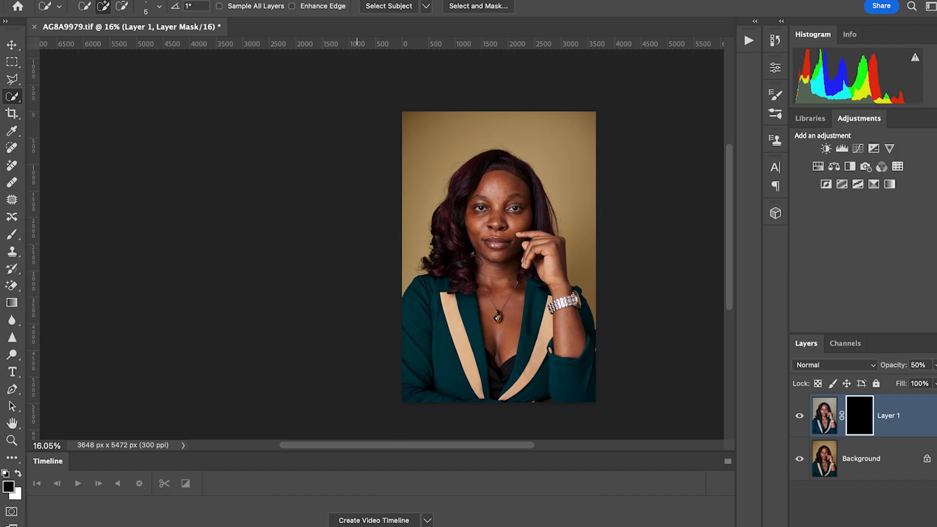
{"action": "left_click", "coordinate": [386, 7]}
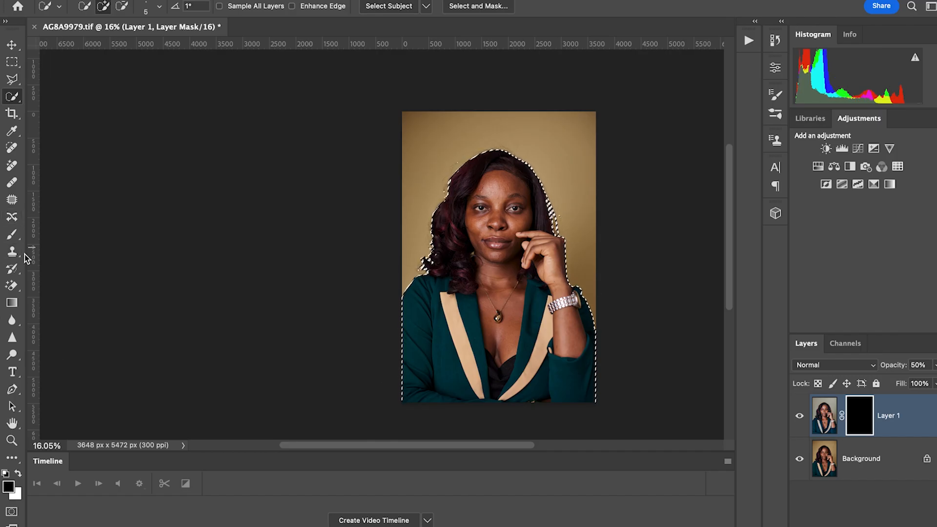
- Paint the selected subject white on Layer 1's mask with a size 2200 brush at 100% opacity and 100% flow
{"action": "left_click", "coordinate": [13, 236]}
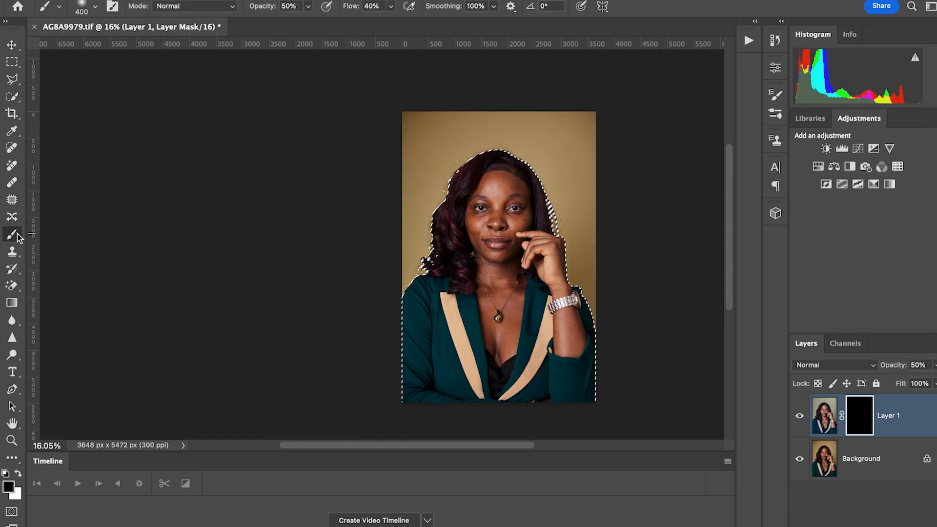
{"action": "left_click", "coordinate": [309, 7]}
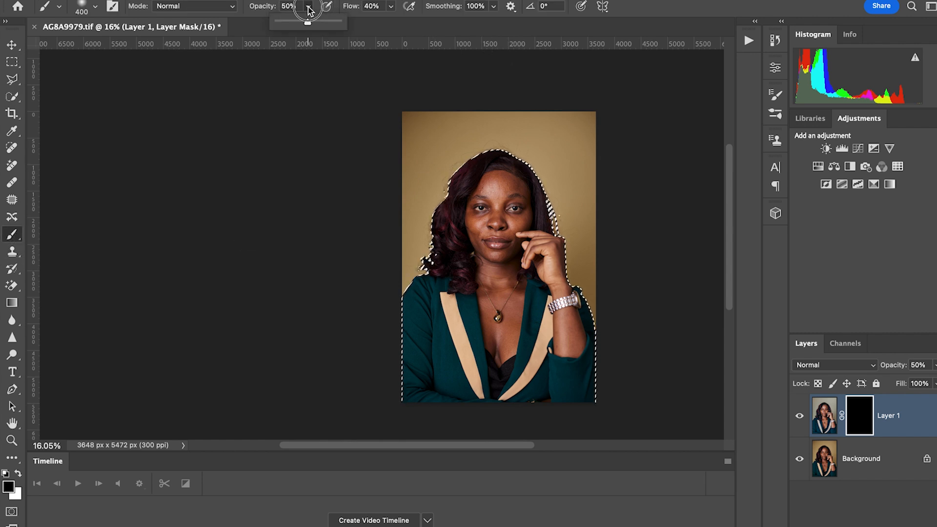
{"action": "left_click_drag", "start_coordinate": [307, 23], "coordinate": [492, 39]}
{"action": "left_click", "coordinate": [391, 6]}
{"action": "left_click_drag", "start_coordinate": [391, 22], "coordinate": [548, 58]}
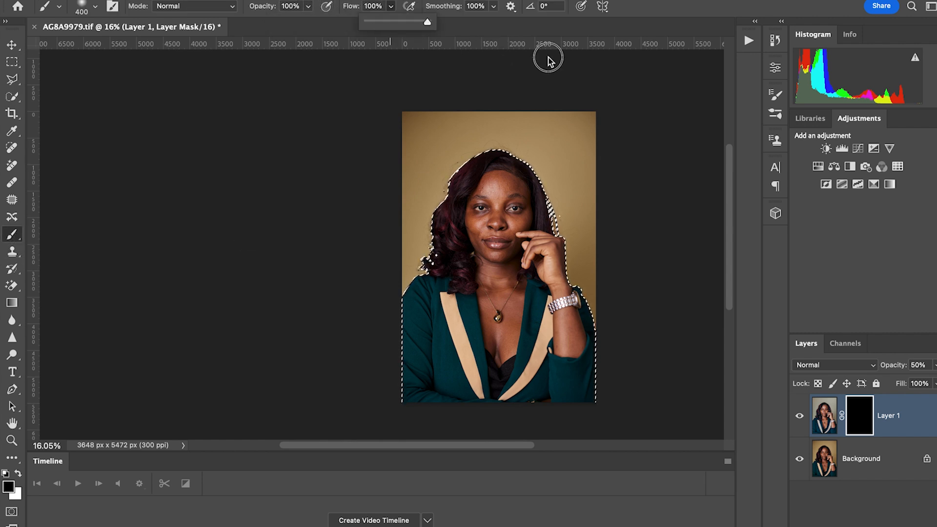
{"action": "key", "text": "bracketright"}
{"action": "key", "text": "bracketright"}
{"action": "key", "text": "bracketright"}
{"action": "key", "text": "bracketright"}
{"action": "key", "text": "bracketright"}
{"action": "key", "text": "bracketright"}
{"action": "key", "text": "bracketright"}
{"action": "key", "text": "bracketright"}
{"action": "key", "text": "bracketright"}
{"action": "key", "text": "bracketright"}
{"action": "key", "text": "bracketright"}
{"action": "key", "text": "bracketright"}
{"action": "key", "text": "bracketright"}
{"action": "key", "text": "bracketright"}
{"action": "key", "text": "bracketright"}
{"action": "key", "text": "bracketright"}
{"action": "key", "text": "bracketright"}
{"action": "key", "text": "bracketright"}
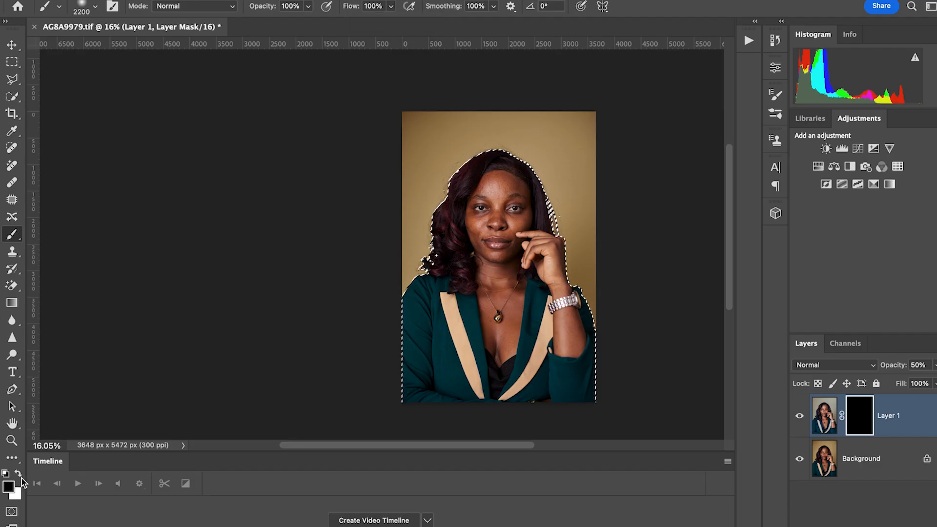
{"action": "left_click", "coordinate": [18, 474]}
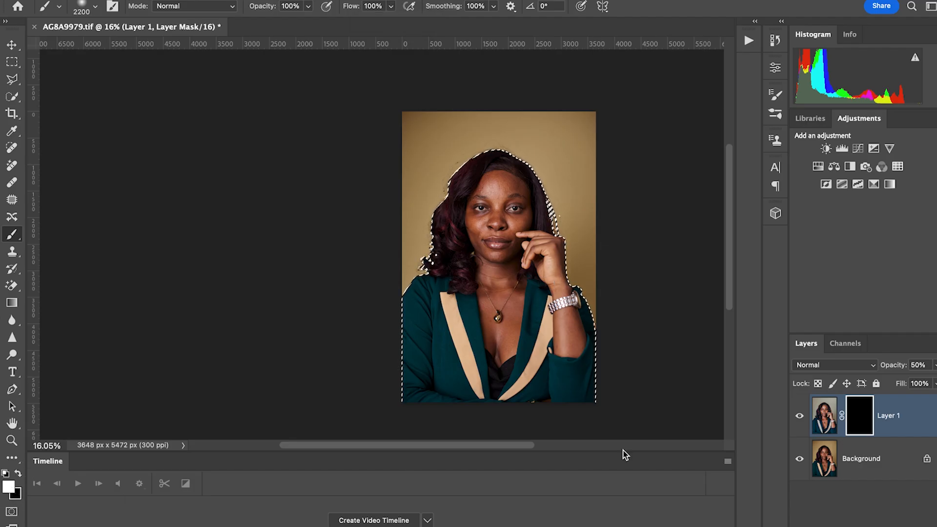
{"action": "scroll", "coordinate": [503, 115], "scroll_direction": "down", "scroll_amount": 5}
{"action": "scroll", "coordinate": [508, 190], "scroll_direction": "up", "scroll_amount": 3}
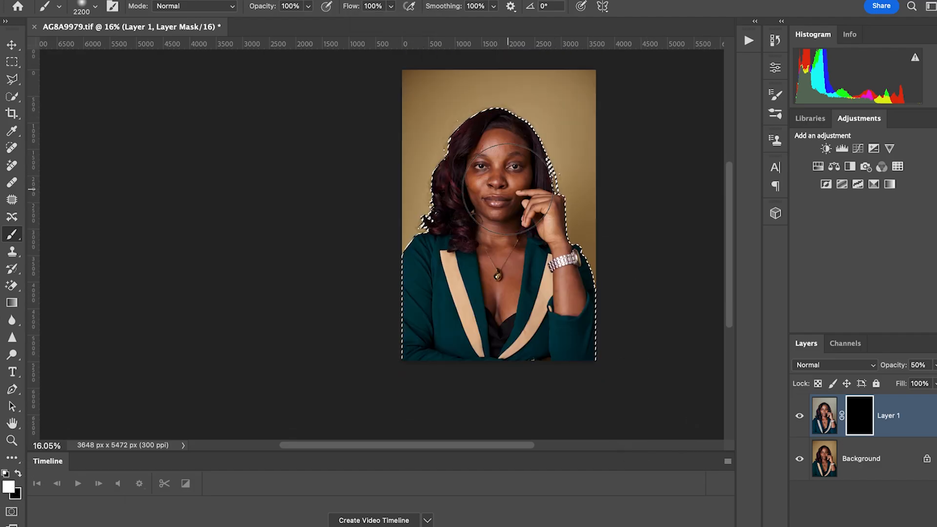
{"action": "left_click", "coordinate": [496, 188]}
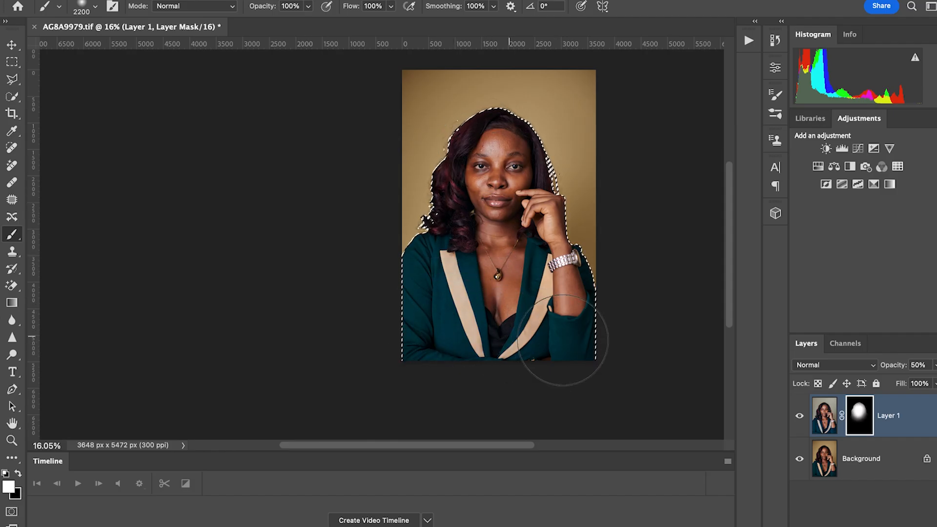
{"action": "left_click_drag", "start_coordinate": [534, 342], "coordinate": [534, 328]}
{"action": "left_click_drag", "start_coordinate": [508, 155], "coordinate": [466, 152]}
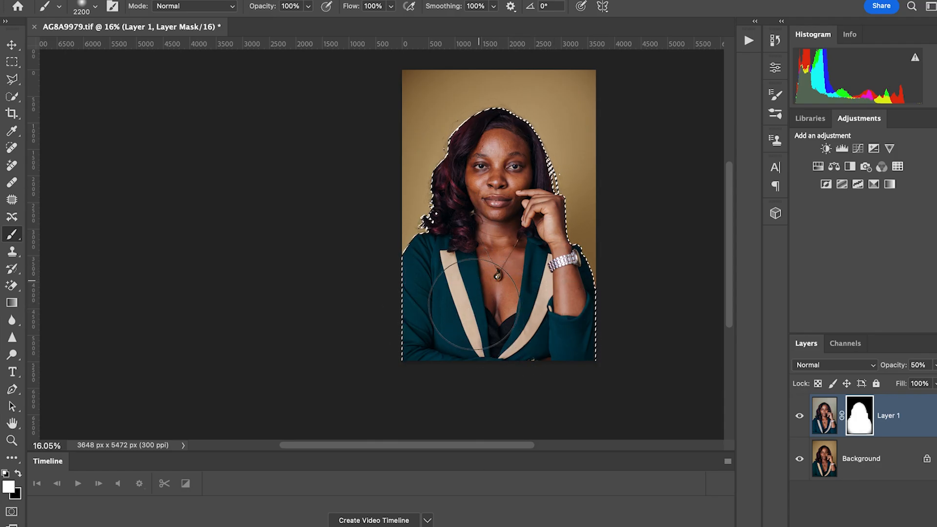
- Compare the portrait with and without the masked grading layer, in full view and close up on the face
{"action": "left_click", "coordinate": [801, 417]}
{"action": "left_click", "coordinate": [800, 417]}
{"action": "left_click", "coordinate": [801, 417]}
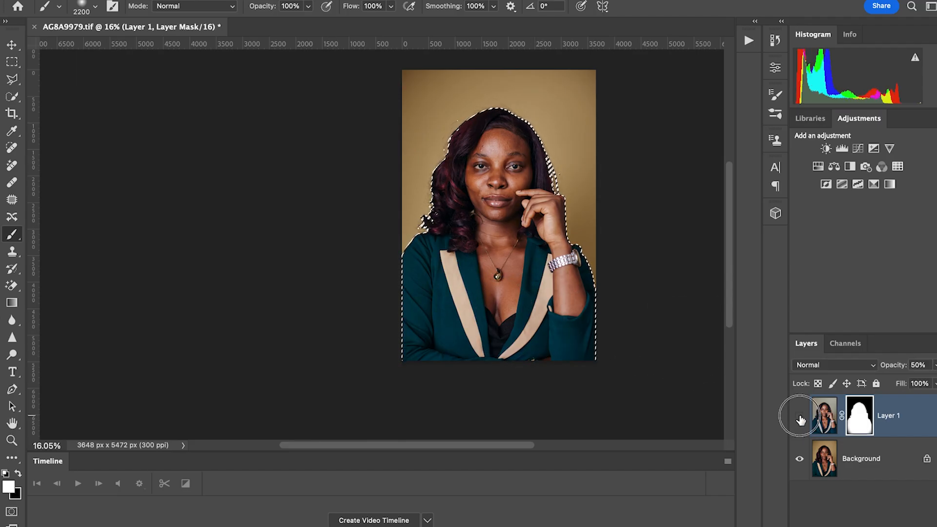
{"action": "left_click", "coordinate": [800, 417]}
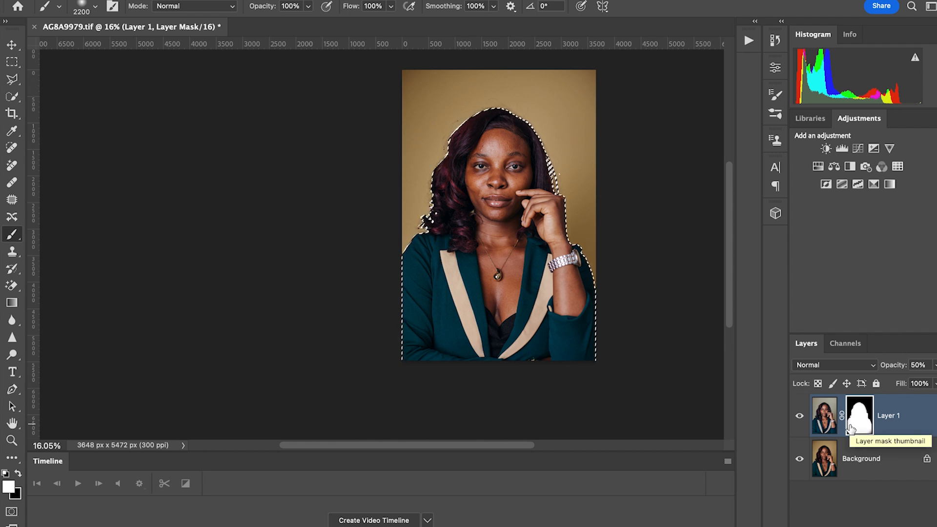
{"action": "scroll", "coordinate": [537, 195], "scroll_direction": "up", "scroll_amount": 2}
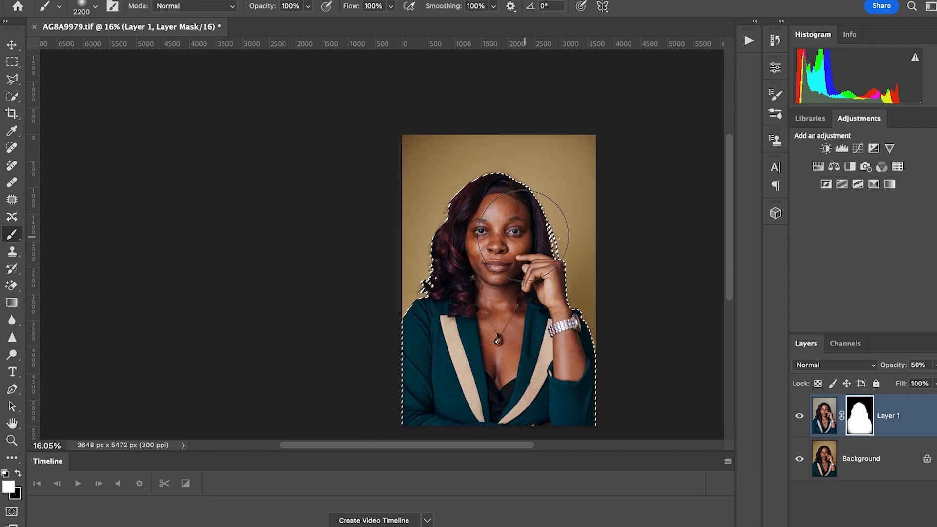
{"action": "scroll", "coordinate": [520, 236], "scroll_direction": "up", "scroll_amount": 5}
{"action": "scroll", "coordinate": [520, 237], "scroll_direction": "down", "scroll_amount": 2}
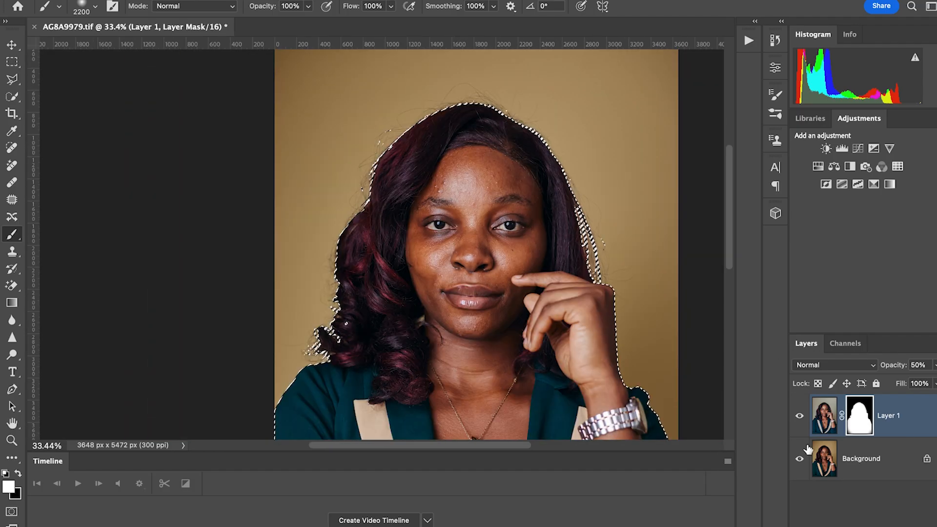
{"action": "left_click", "coordinate": [800, 416]}
{"action": "left_click", "coordinate": [799, 416]}
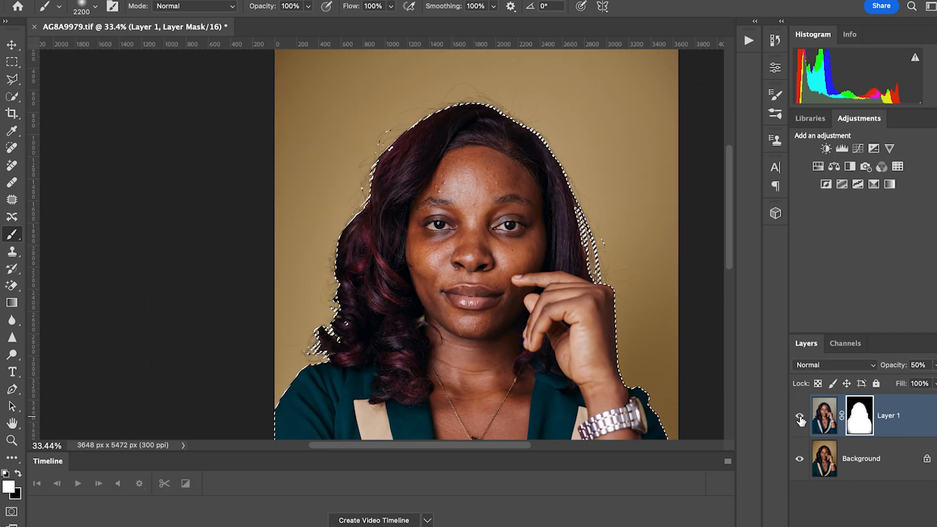
{"action": "left_click", "coordinate": [799, 416]}
{"action": "left_click", "coordinate": [799, 416]}
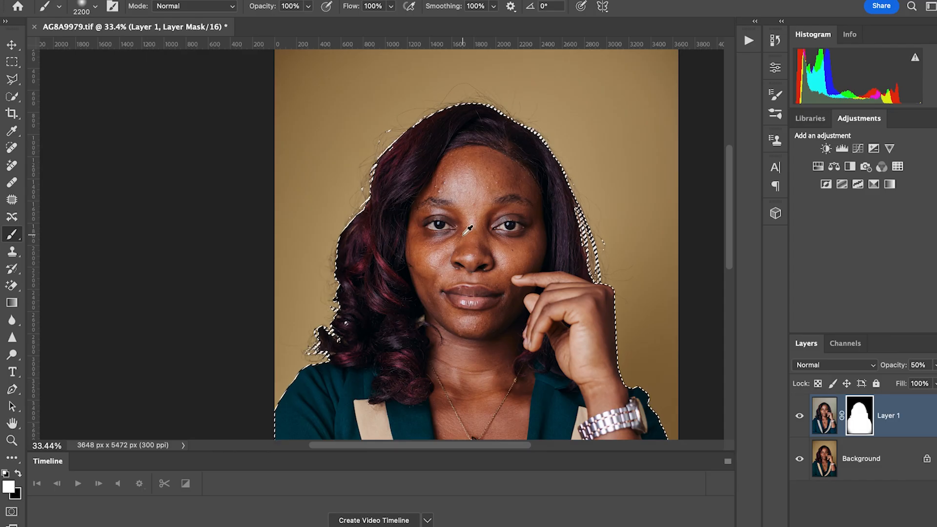
- Stamp all visible layers into a new top layer and invert the selection to cover the background
{"action": "scroll", "coordinate": [467, 229], "scroll_direction": "down", "scroll_amount": 4}
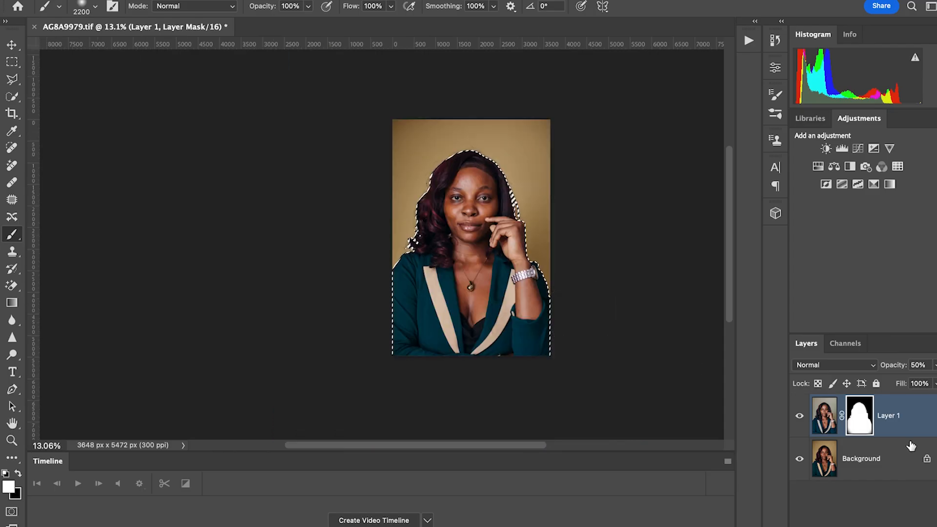
{"action": "key", "text": "ctrl+shift+alt+e"}
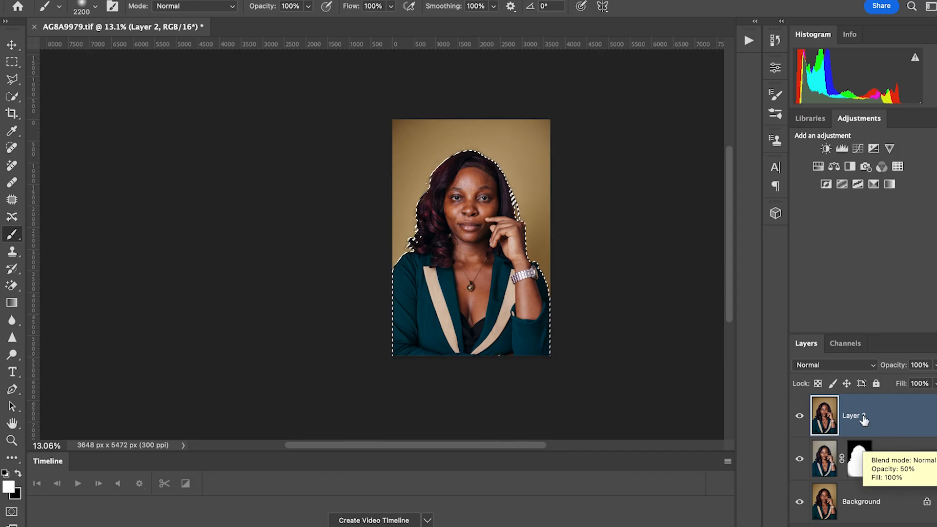
{"action": "key", "text": "w"}
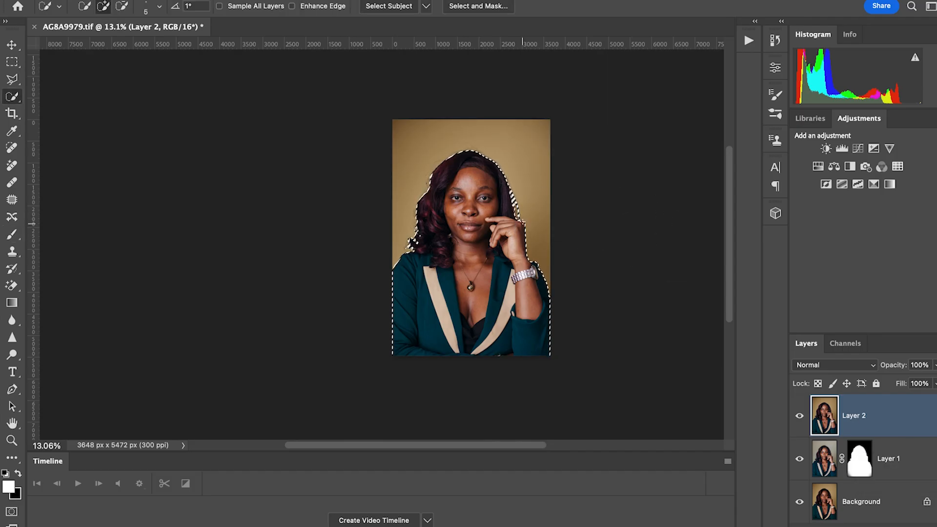
{"action": "right_click", "coordinate": [524, 185]}
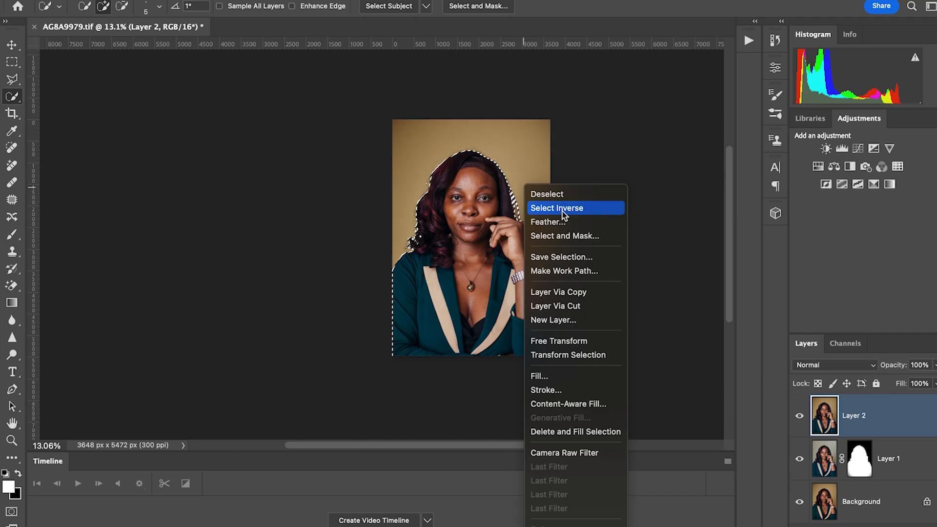
{"action": "left_click", "coordinate": [559, 210]}
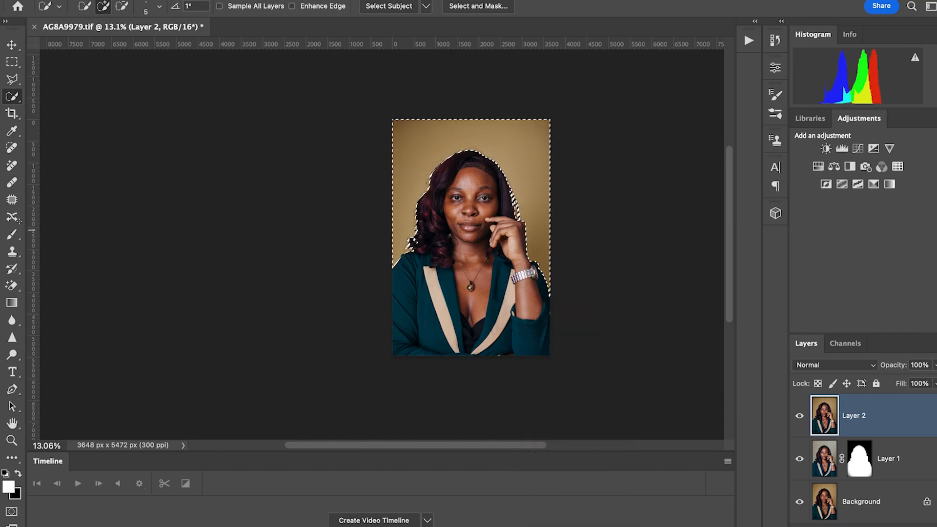
- Clone clean background over the stray hairs beside the raised hand with the Clone Stamp at size 200
{"action": "left_click", "coordinate": [12, 252]}
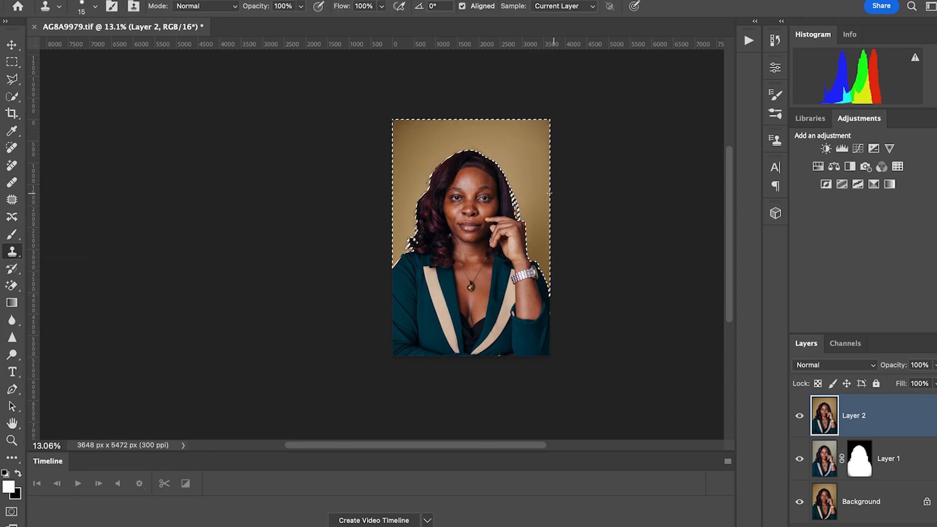
{"action": "scroll", "coordinate": [541, 209], "scroll_direction": "up", "scroll_amount": 5}
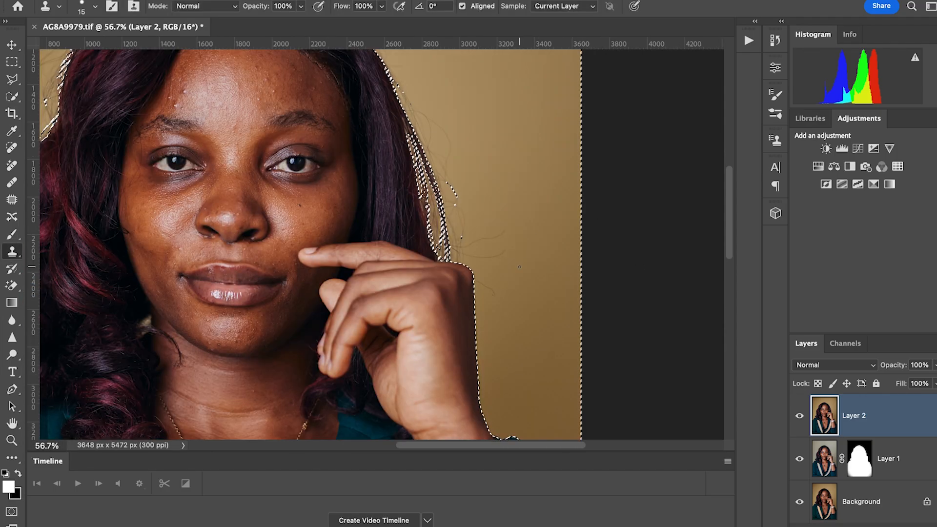
{"action": "key", "text": "bracketright"}
{"action": "key", "text": "bracketright"}
{"action": "key", "text": "bracketright"}
{"action": "key", "text": "bracketright"}
{"action": "key", "text": "bracketright"}
{"action": "key", "text": "bracketright"}
{"action": "key", "text": "bracketright"}
{"action": "key", "text": "bracketright"}
{"action": "key", "text": "bracketright"}
{"action": "key", "text": "bracketright"}
{"action": "key", "text": "bracketright"}
{"action": "key", "text": "bracketright"}
{"action": "key", "text": "bracketright"}
{"action": "key", "text": "bracketright"}
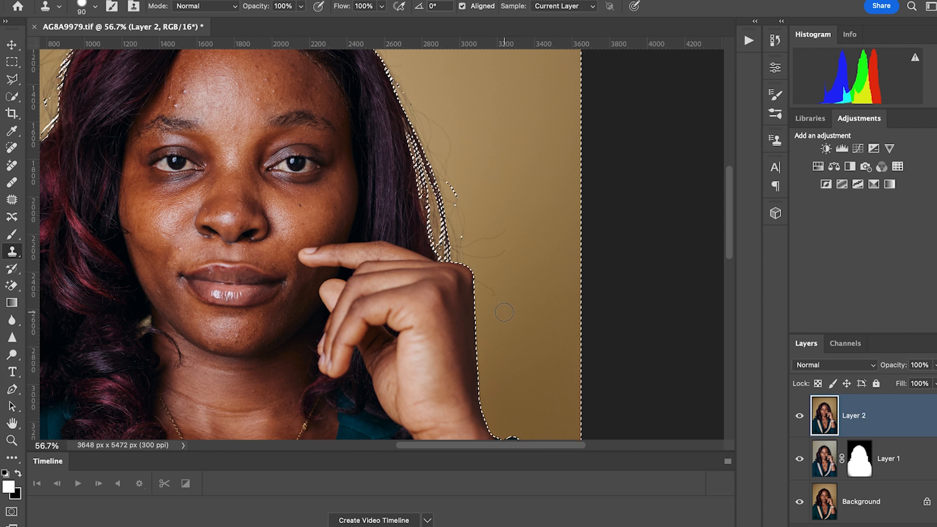
{"action": "key", "text": "bracketright"}
{"action": "key", "text": "bracketright"}
{"action": "left_click", "coordinate": [496, 291]}
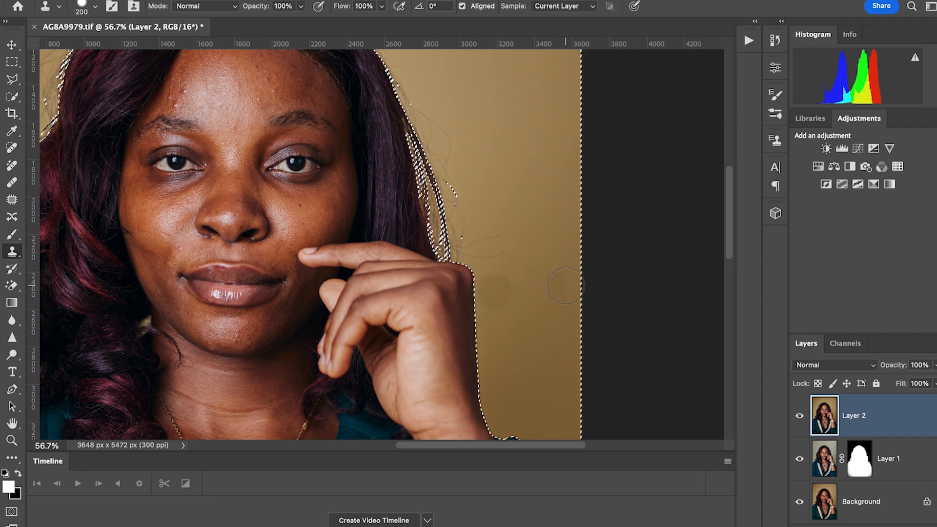
{"action": "key", "text": "super+z"}
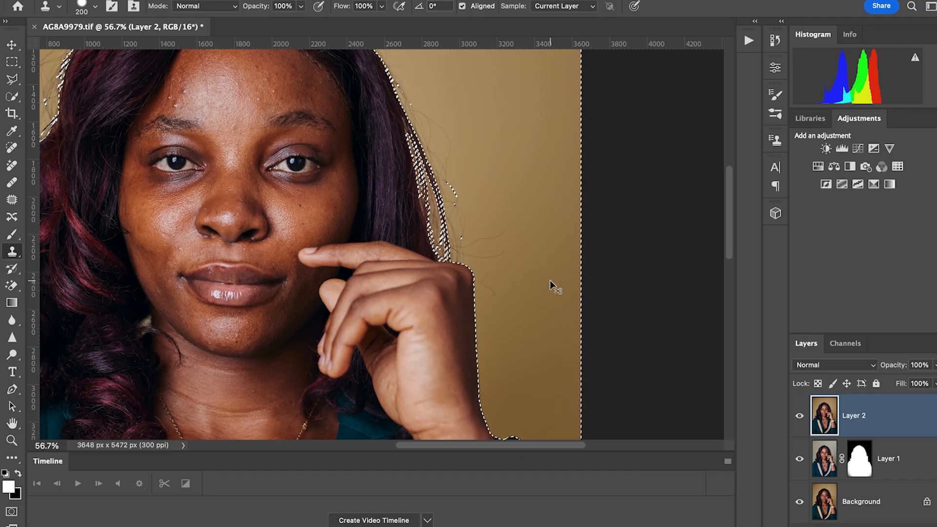
{"action": "left_click", "coordinate": [507, 280], "text": "alt"}
{"action": "left_click", "coordinate": [511, 305], "text": "alt"}
{"action": "left_click_drag", "start_coordinate": [492, 249], "coordinate": [497, 264]}
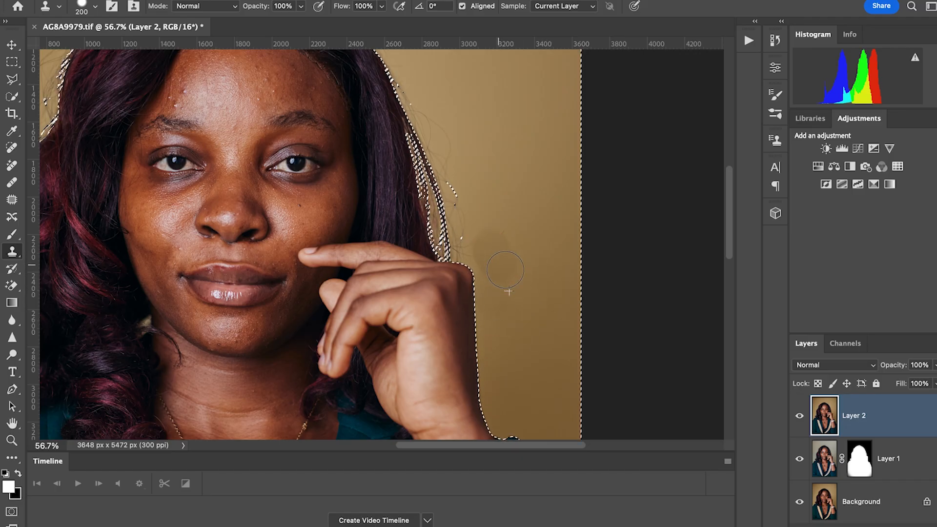
- Continue cloning clean background around the outline of the hair and hand with a larger Clone Stamp brush
{"action": "scroll", "coordinate": [518, 263], "scroll_direction": "down", "scroll_amount": 4}
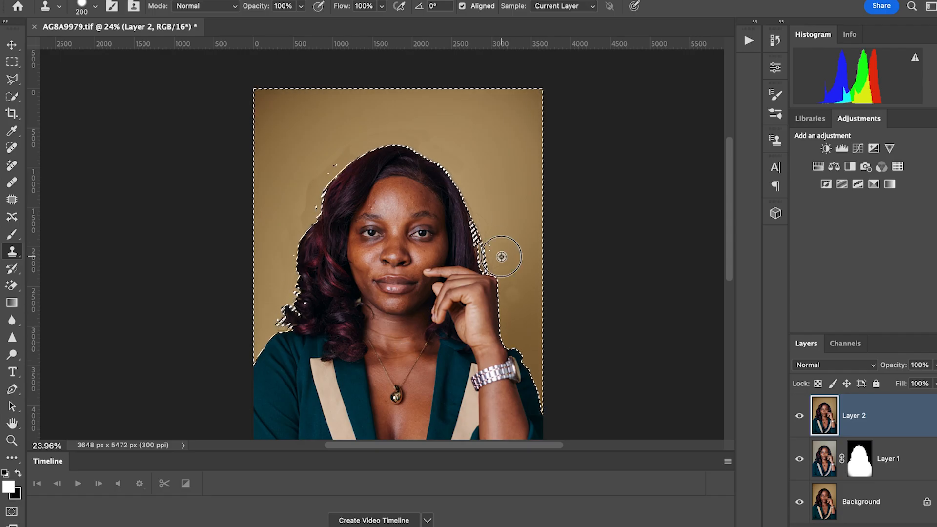
{"action": "scroll", "coordinate": [502, 240], "scroll_direction": "down", "scroll_amount": 2}
{"action": "scroll", "coordinate": [503, 244], "scroll_direction": "up", "scroll_amount": 1}
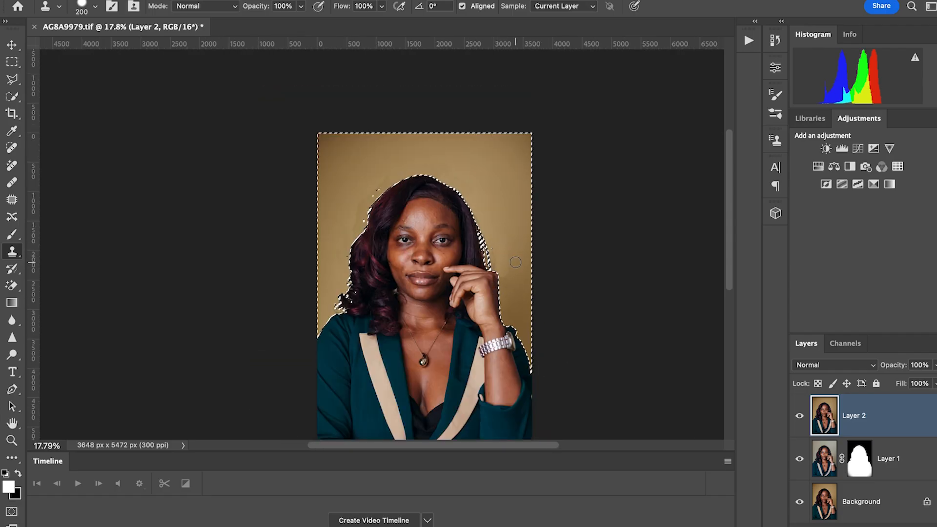
{"action": "key", "text": "bracketright"}
{"action": "key", "text": "bracketright"}
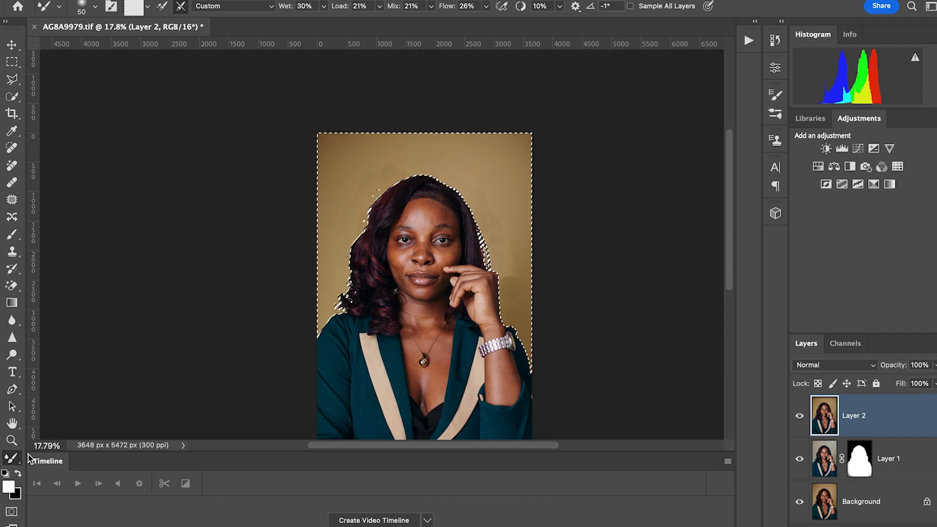
- Blend the patchy background above the hair with the Mixer Brush, reducing the size from 600 to 500
{"action": "scroll", "coordinate": [370, 267], "scroll_direction": "down", "scroll_amount": 1}
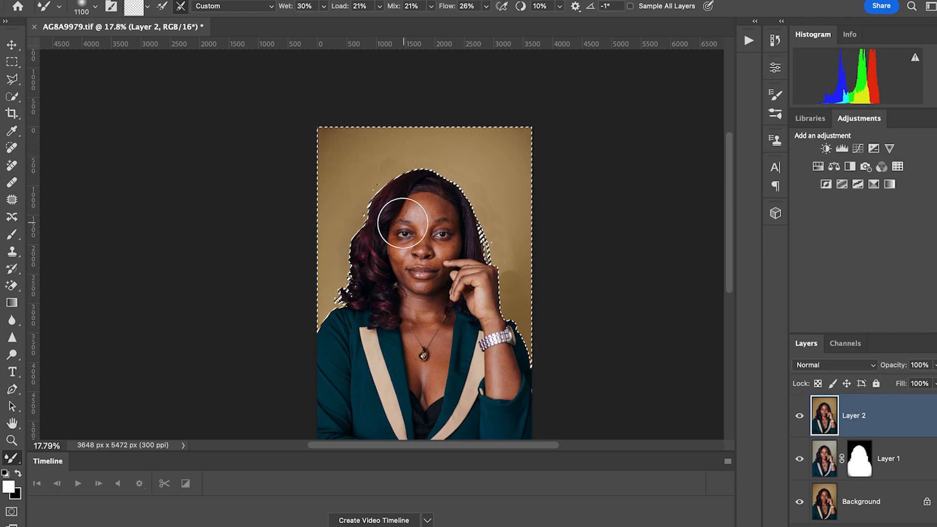
{"action": "key", "text": "bracketleft"}
{"action": "key", "text": "bracketleft"}
{"action": "key", "text": "bracketleft"}
{"action": "key", "text": "bracketleft"}
{"action": "key", "text": "bracketleft"}
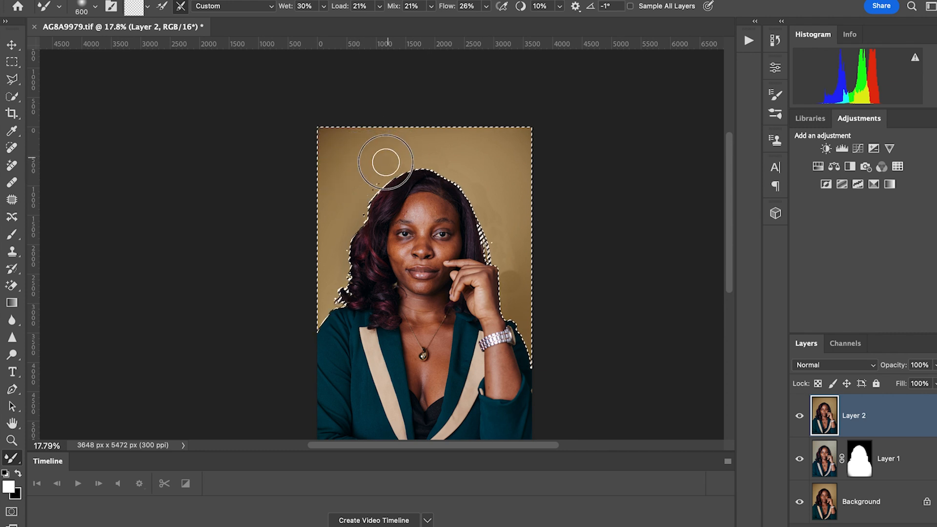
{"action": "key", "text": "bracketleft"}
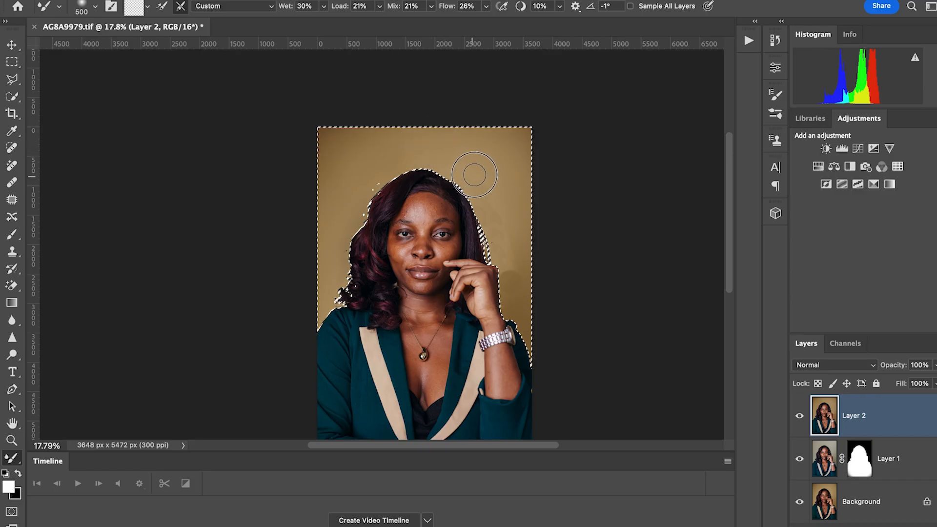
- Smooth the background beside the straight side of the hair and the raised hand with the Mixer Brush at sizes 600 to 800
{"action": "key", "text": "bracketright"}
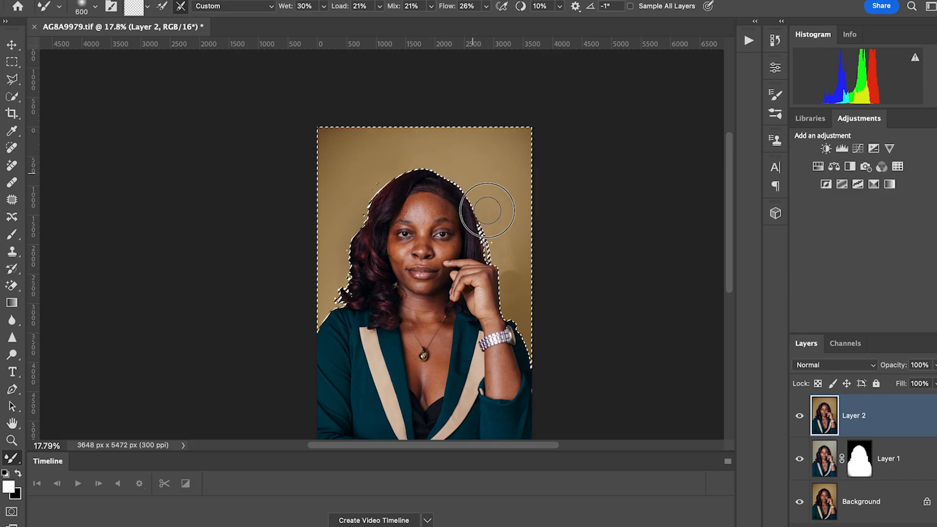
{"action": "key", "text": "bracketright"}
{"action": "key", "text": "bracketright"}
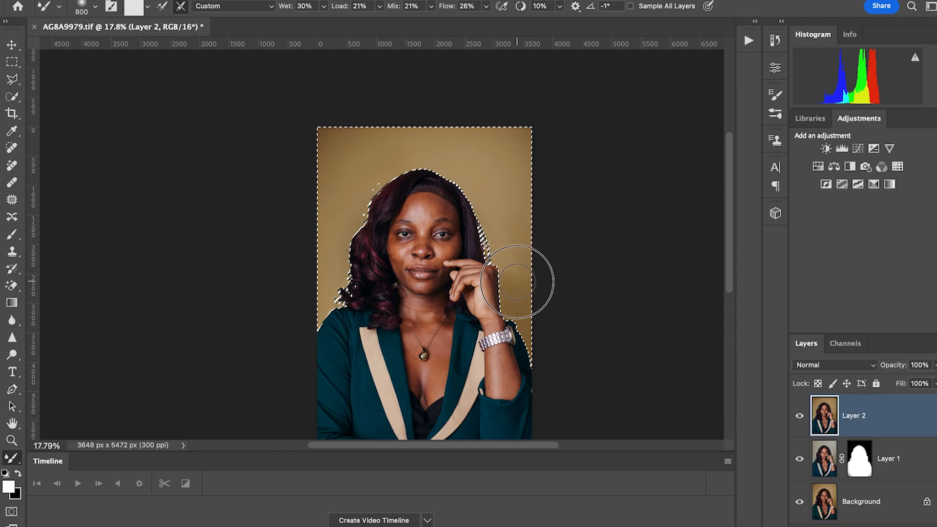
{"action": "key", "text": "bracketleft"}
{"action": "key", "text": "bracketleft"}
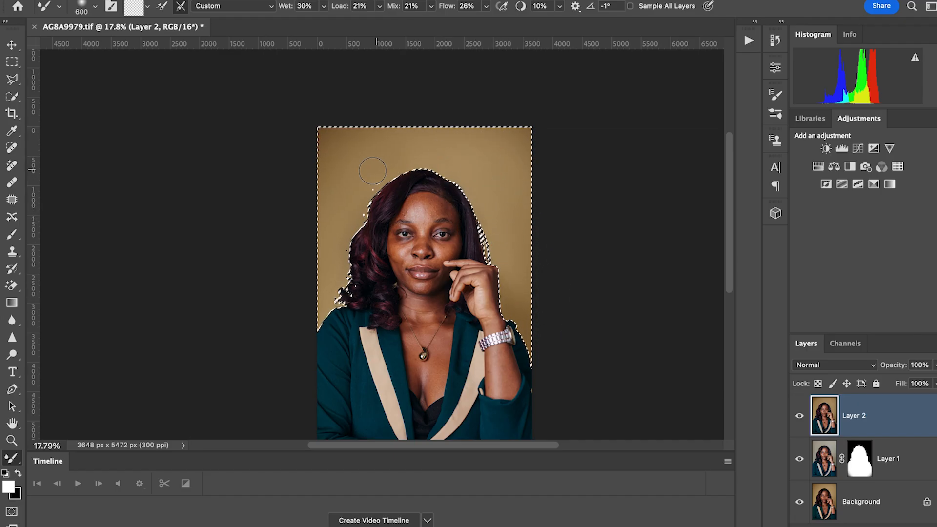
- Even out the background above the head with the Mixer Brush at sizes 700 to 900, and deselect
{"action": "key", "text": "bracketleft"}
{"action": "key", "text": "bracketleft"}
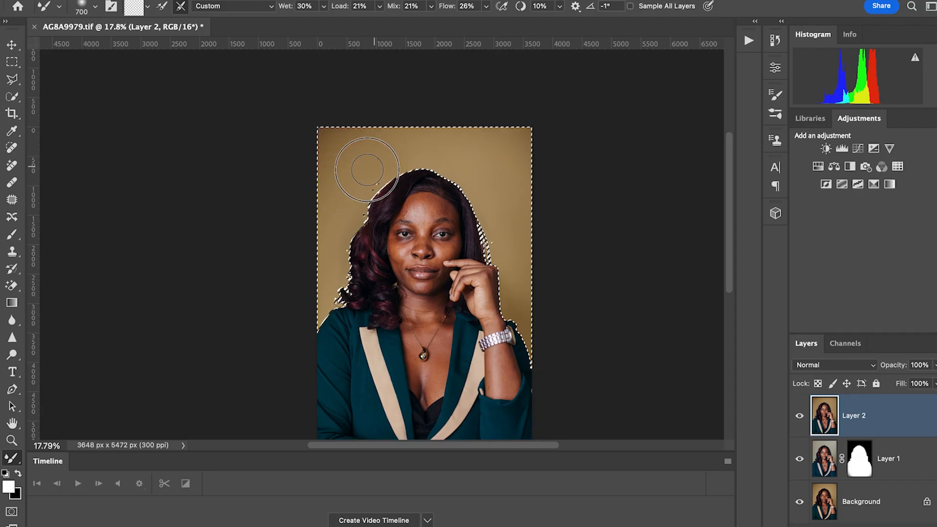
{"action": "key", "text": "bracketright"}
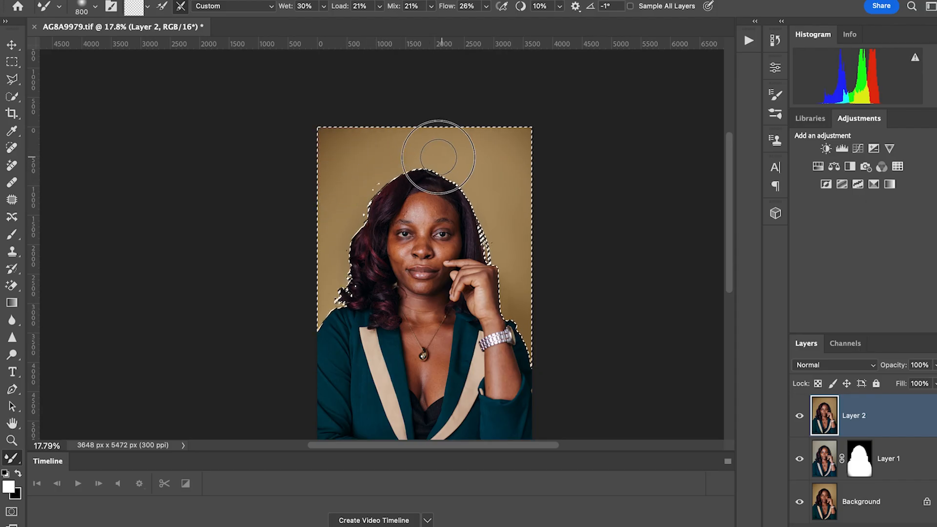
{"action": "key", "text": "bracketright"}
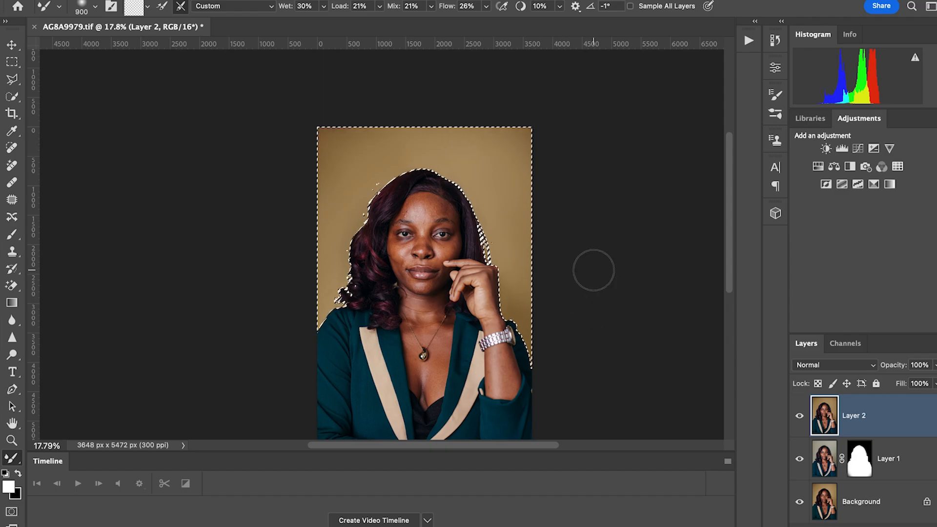
{"action": "key", "text": "ctrl+d"}
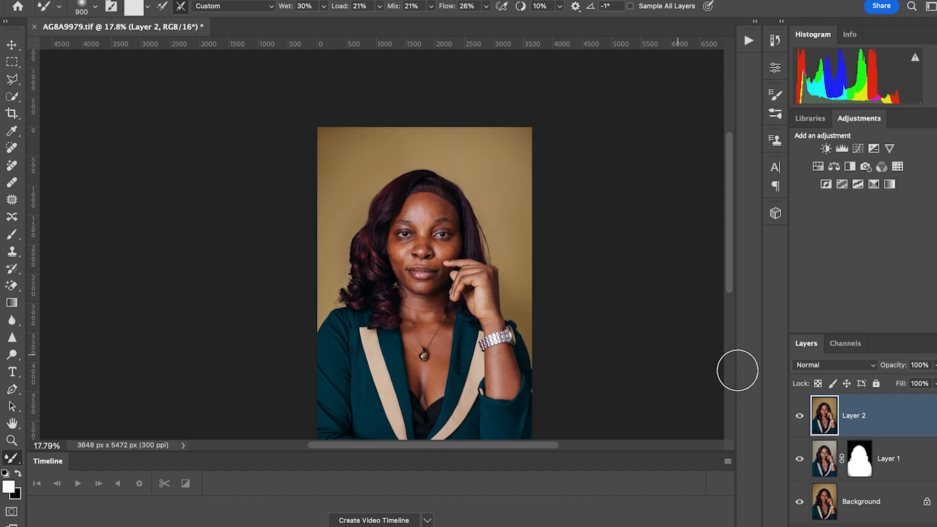
- Compare the background with and without Layer 2, and inspect the portrait close up and in full view
{"action": "left_click", "coordinate": [801, 417]}
{"action": "left_click", "coordinate": [800, 417]}
{"action": "left_click", "coordinate": [800, 417]}
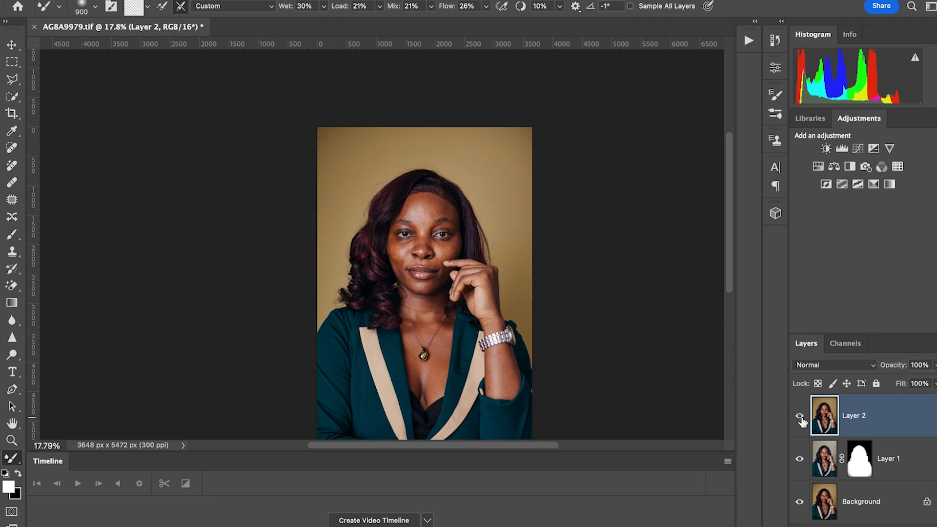
{"action": "left_click", "coordinate": [800, 417]}
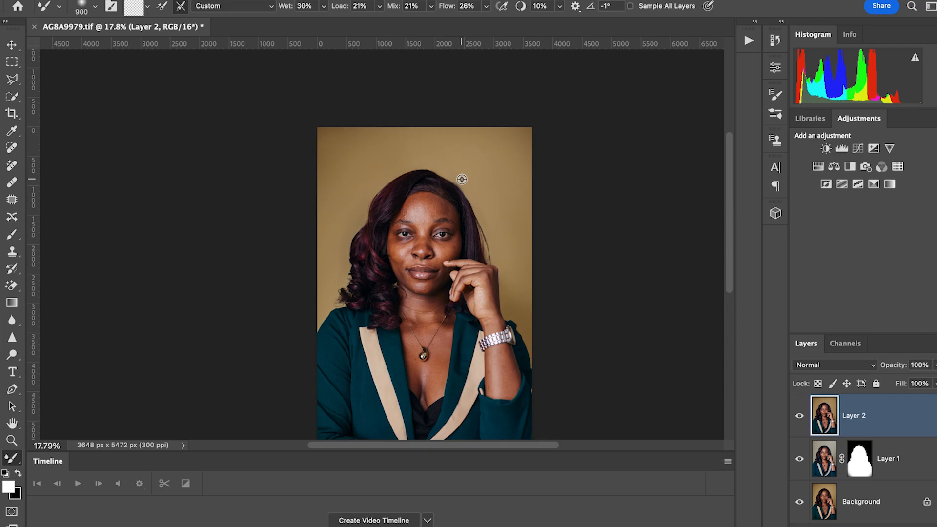
{"action": "scroll", "coordinate": [460, 179], "scroll_direction": "up", "scroll_amount": 3}
{"action": "scroll", "coordinate": [546, 274], "scroll_direction": "down", "scroll_amount": 3}
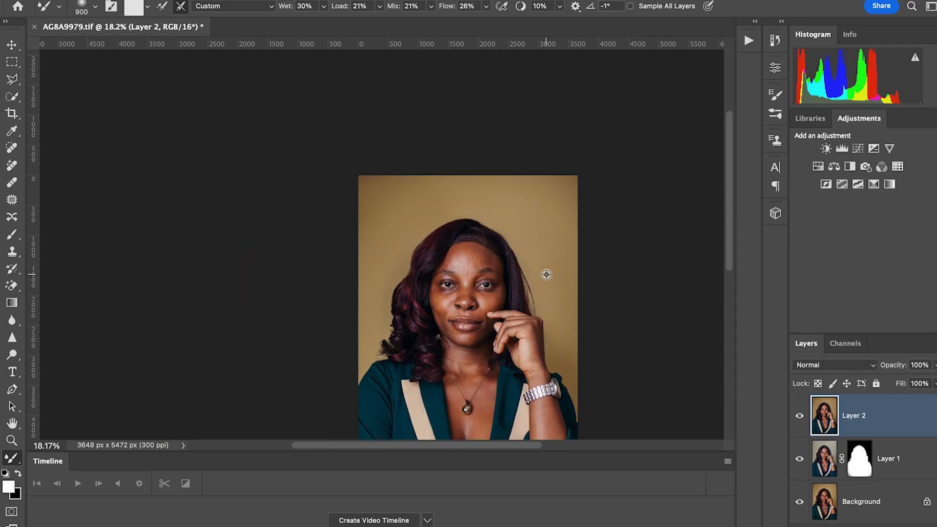
{"action": "scroll", "coordinate": [515, 276], "scroll_direction": "down", "scroll_amount": 2}
{"action": "scroll", "coordinate": [515, 277], "scroll_direction": "up", "scroll_amount": 3}
{"action": "scroll", "coordinate": [515, 277], "scroll_direction": "down", "scroll_amount": 2}
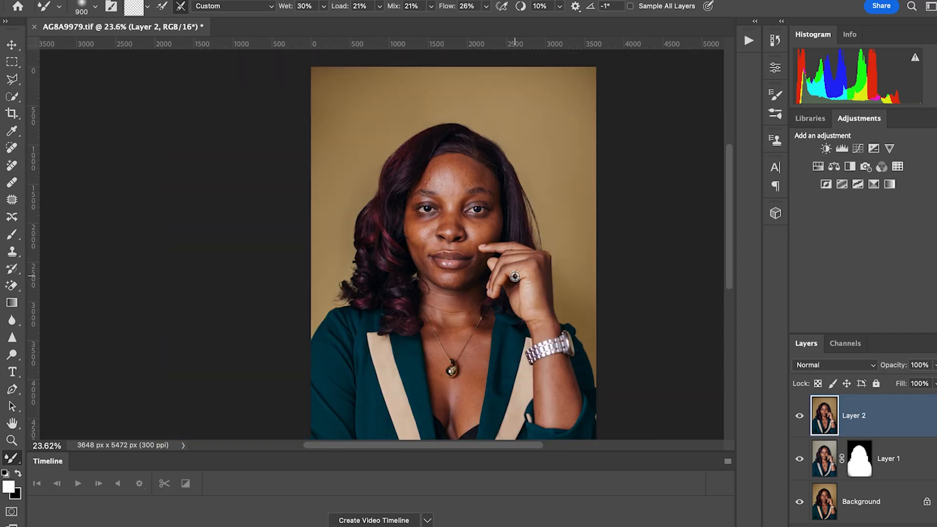
{"action": "scroll", "coordinate": [500, 320], "scroll_direction": "down", "scroll_amount": 2}
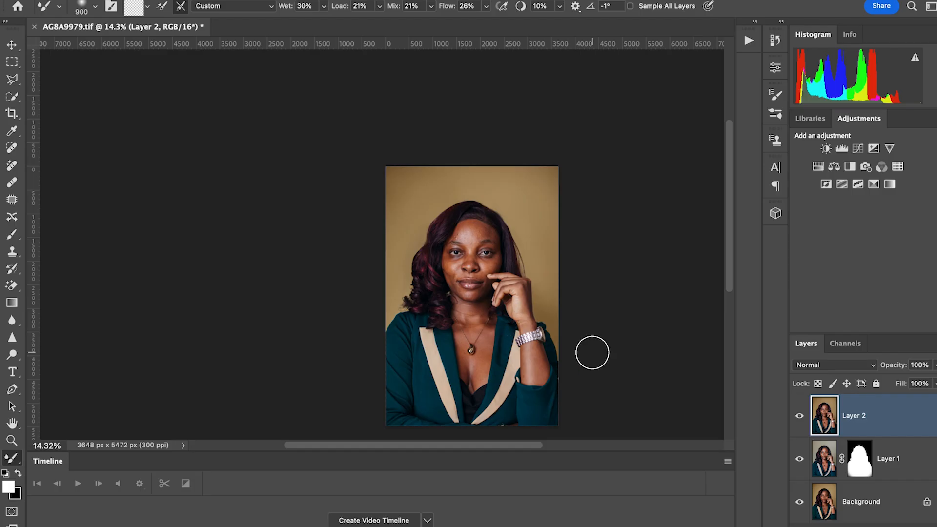
- Stamp the visible layers into a new top layer and run the Frequency Separation 16Bit action with a 7-pixel Gaussian Blur radius
{"action": "key", "text": "ctrl+alt+shift+e"}
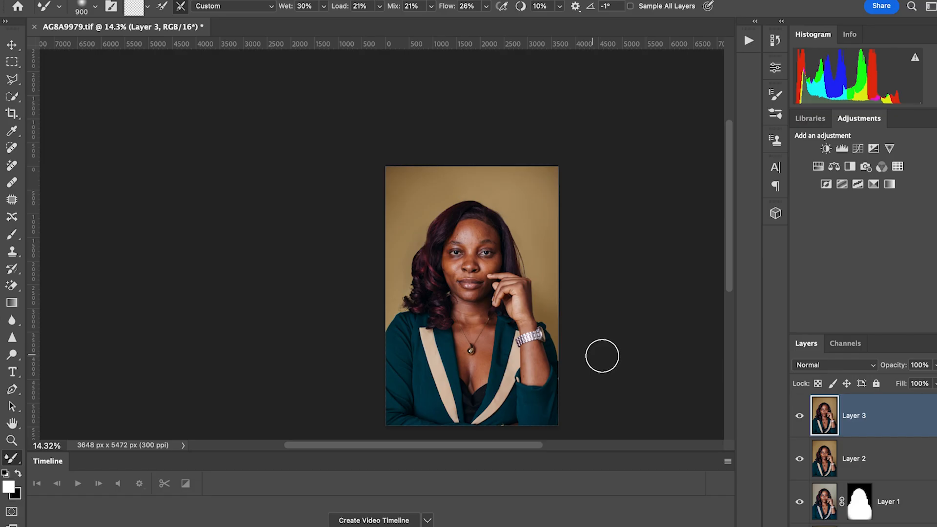
{"action": "left_click", "coordinate": [750, 42]}
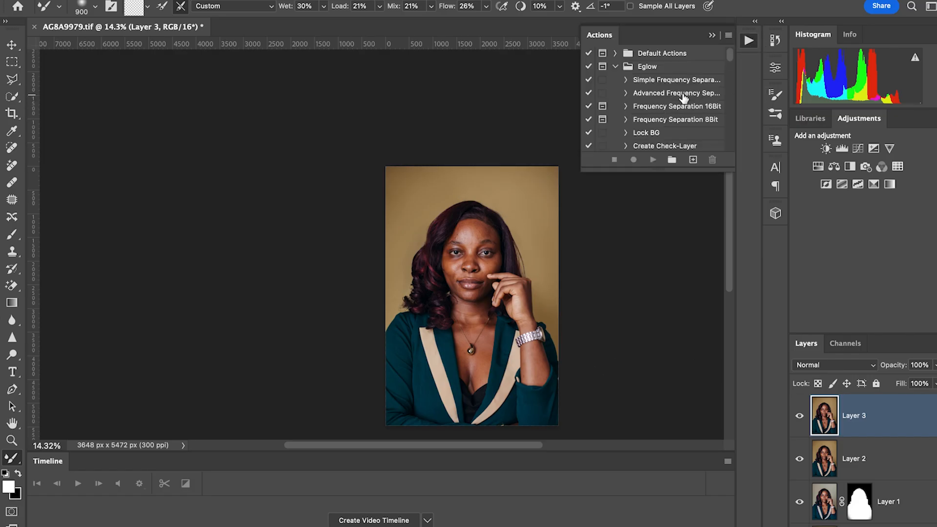
{"action": "left_click", "coordinate": [616, 67]}
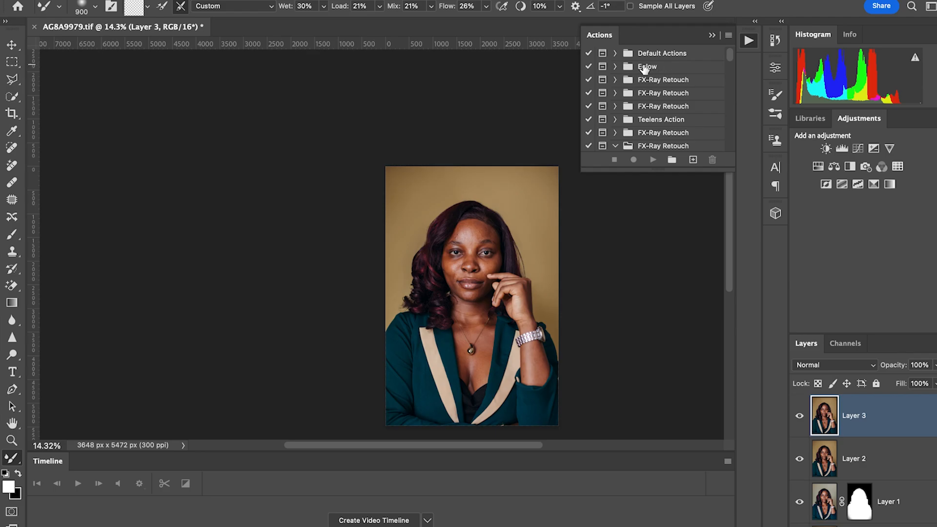
{"action": "left_click", "coordinate": [616, 68]}
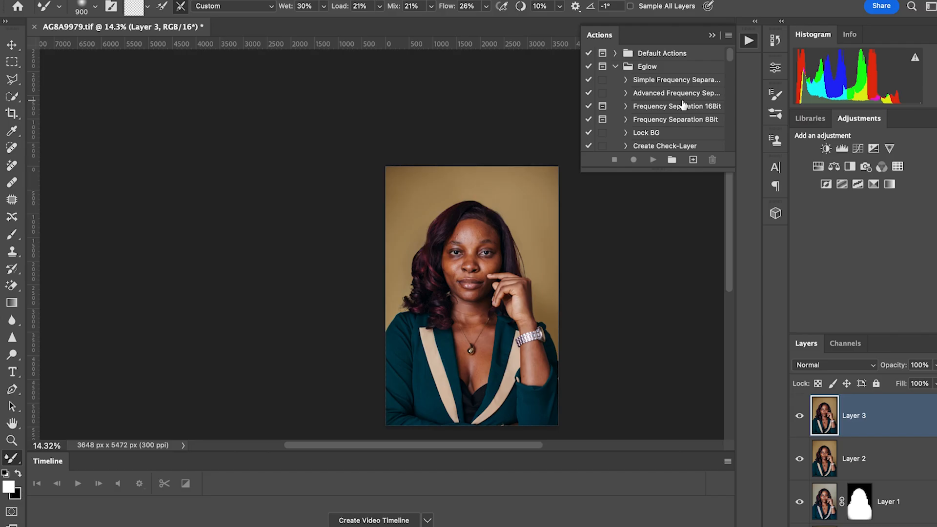
{"action": "scroll", "coordinate": [156, 63], "scroll_direction": "down", "scroll_amount": 2}
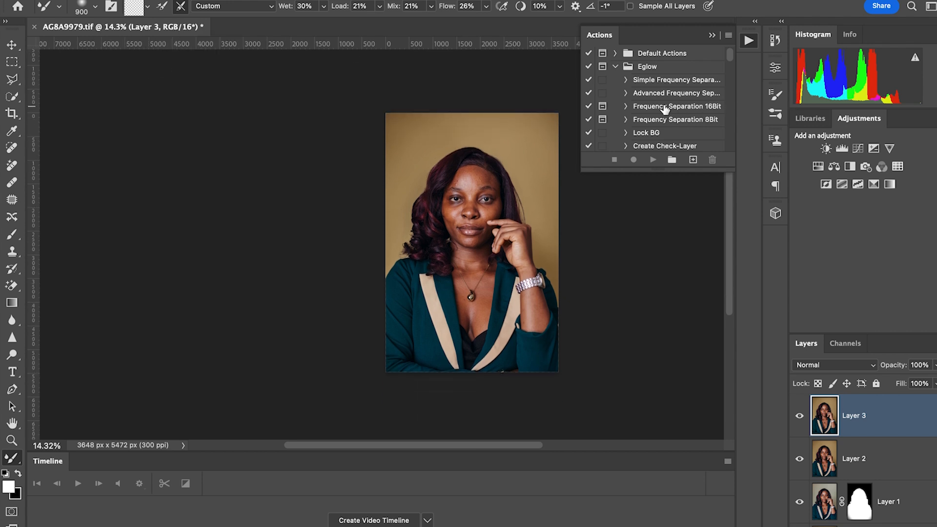
{"action": "left_click", "coordinate": [691, 111]}
{"action": "left_click", "coordinate": [653, 159]}
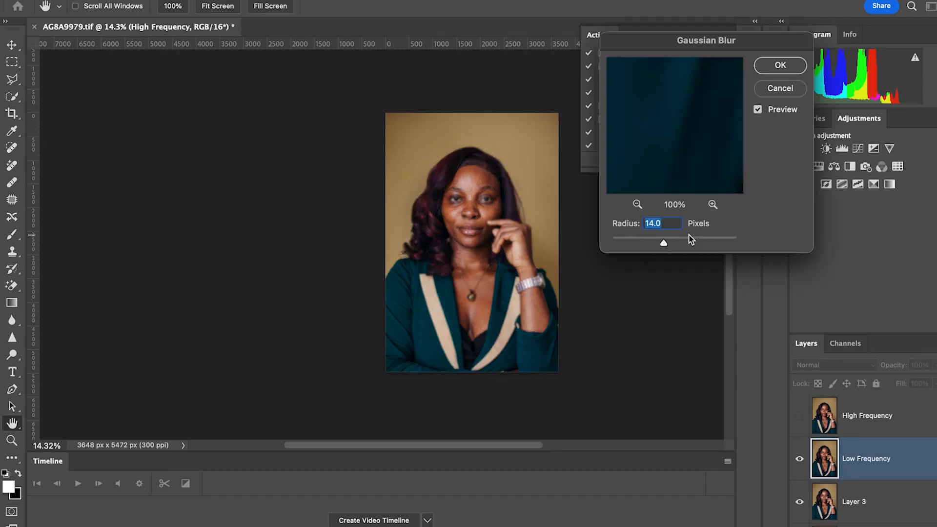
{"action": "type", "text": "7"}
{"action": "left_click", "coordinate": [780, 67]}
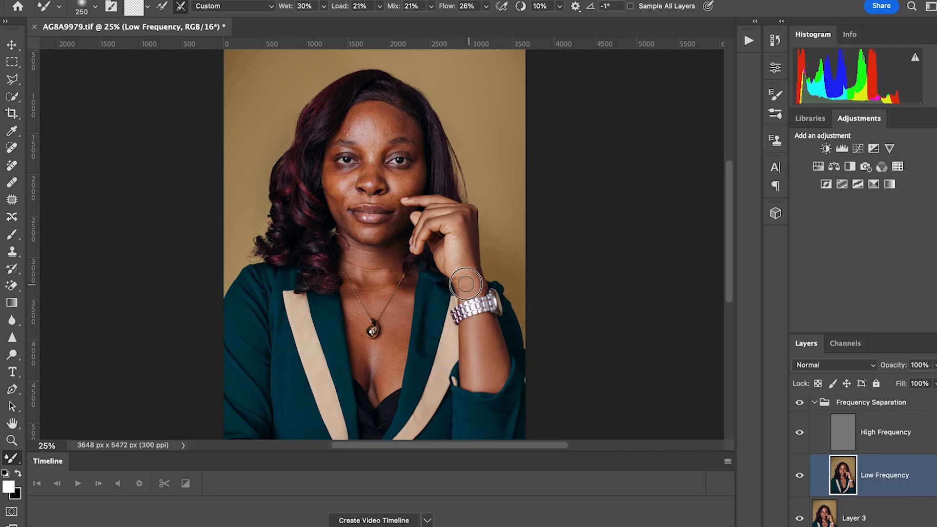
- Blend the skin tones on the wrist and back of the hand on the Low Frequency layer with the Mixer Brush at sizes 250 and 200
{"action": "key", "text": "bracketleft"}
{"action": "key", "text": "bracketright"}
{"action": "key", "text": "bracketright"}
{"action": "key", "text": "bracketright"}
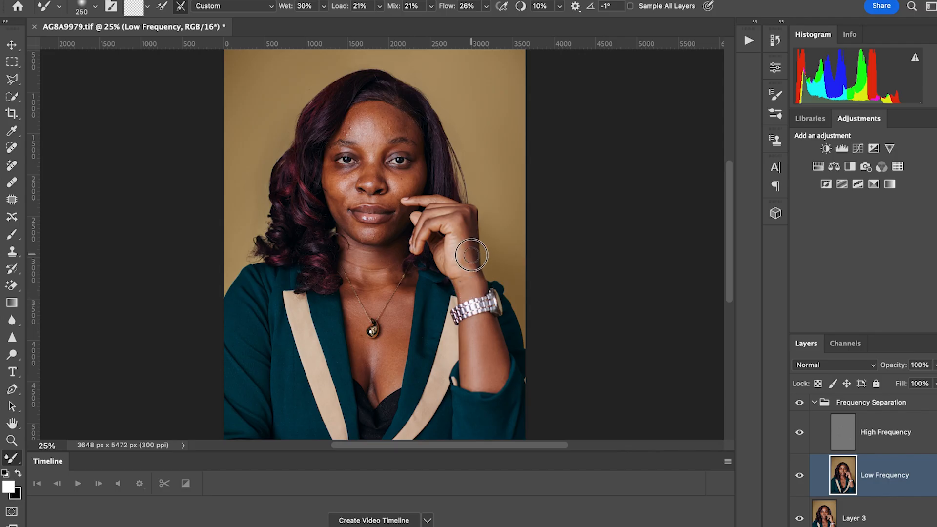
{"action": "key", "text": "bracketleft"}
{"action": "key", "text": "bracketleft"}
{"action": "key", "text": "bracketleft"}
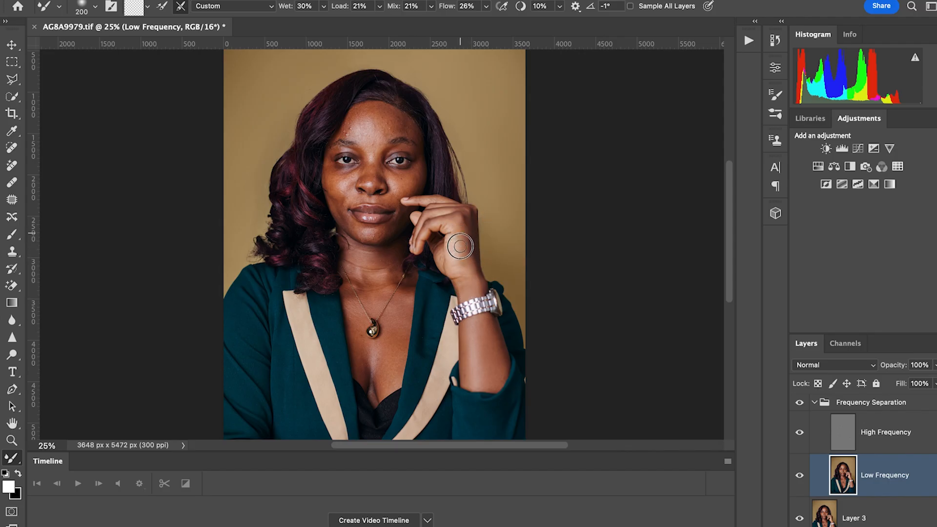
- Smooth the skin tones around the knuckles on the Low Frequency layer with the Mixer Brush reduced to size 125
{"action": "key", "text": "bracketleft"}
{"action": "key", "text": "bracketleft"}
{"action": "key", "text": "bracketright"}
{"action": "key", "text": "bracketleft"}
{"action": "key", "text": "bracketright"}
{"action": "key", "text": "bracketright"}
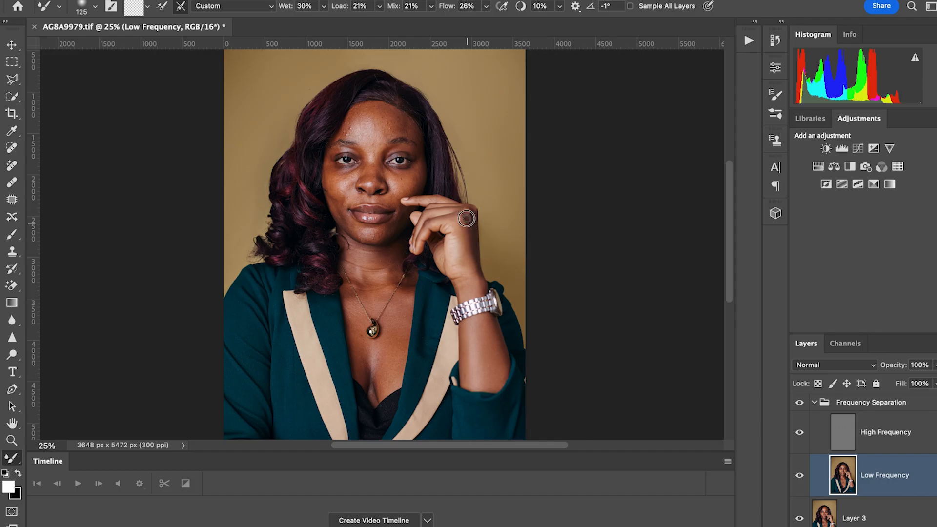
- Blend the skin tones on the lower chest below the pendant on the Low Frequency layer with the Mixer Brush at size 200
{"action": "key", "text": "bracketright"}
{"action": "key", "text": "bracketright"}
{"action": "key", "text": "bracketright"}
{"action": "key", "text": "bracketright"}
{"action": "key", "text": "bracketright"}
{"action": "key", "text": "bracketright"}
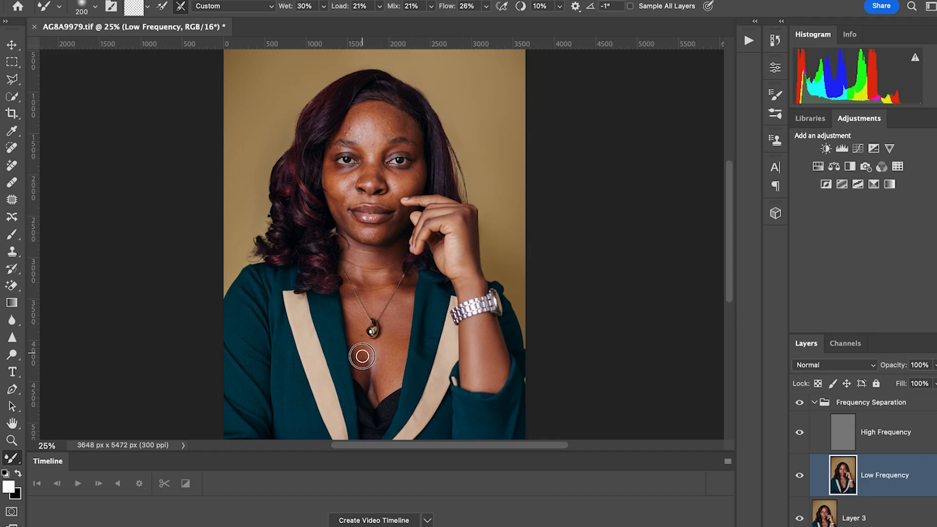
{"action": "key", "text": "bracketleft"}
{"action": "key", "text": "bracketleft"}
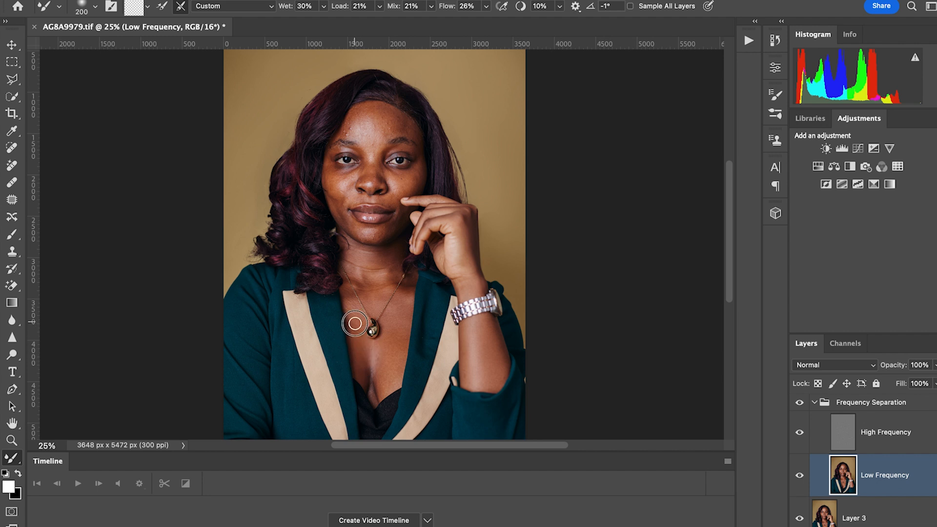
- Smooth the chest skin beside the pendant near the image-left lapel with the Mixer Brush enlarged to size 250
{"action": "key", "text": "bracketright"}
{"action": "key", "text": "bracketright"}
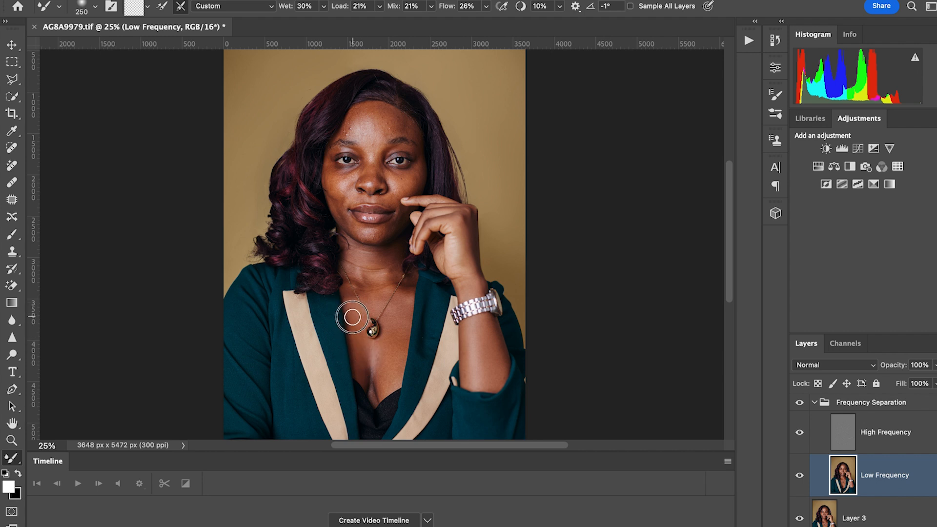
{"action": "key", "text": "bracketright"}
{"action": "key", "text": "bracketleft"}
{"action": "key", "text": "bracketleft"}
{"action": "key", "text": "bracketright"}
{"action": "key", "text": "bracketleft"}
{"action": "key", "text": "bracketleft"}
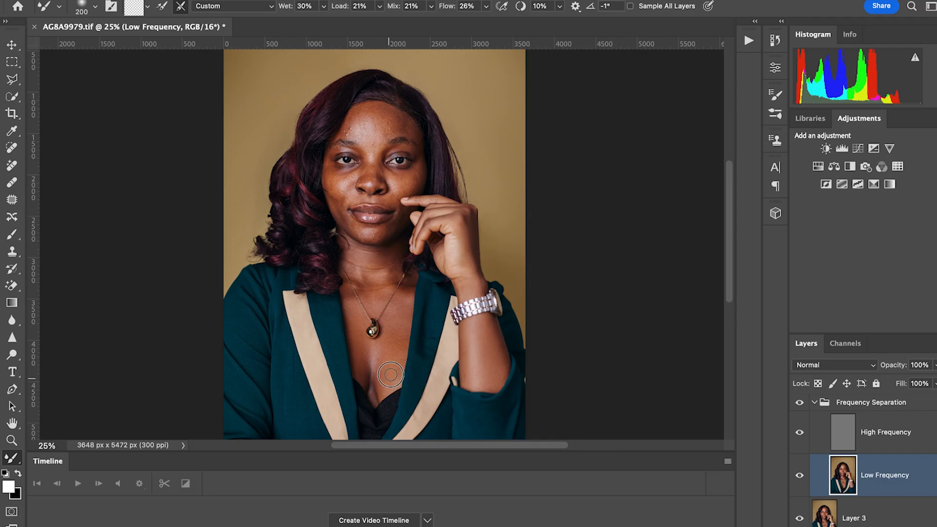
- Blend the skin tones on the image-right side of the pendant and down toward the centre of the chest
{"action": "key", "text": "bracketright"}
{"action": "key", "text": "bracketright"}
{"action": "mouse_move", "coordinate": [400, 336]}
{"action": "left_mouse_down"}
{"action": "mouse_move", "coordinate": [407, 303]}
{"action": "mouse_move", "coordinate": [388, 310]}
{"action": "mouse_move", "coordinate": [404, 291]}
{"action": "left_mouse_up"}
{"action": "left_click_drag", "start_coordinate": [379, 320], "coordinate": [386, 320]}
{"action": "key", "text": "bracketleft"}
{"action": "left_click_drag", "start_coordinate": [385, 334], "coordinate": [373, 371]}
- Smooth the skin along the edge of the black top at size 125, and blend the lower chest at size 250
{"action": "key", "text": "bracketleft"}
{"action": "key", "text": "bracketright"}
{"action": "key", "text": "bracketright"}
{"action": "key", "text": "bracketright"}
{"action": "key", "text": "bracketright"}
{"action": "key", "text": "bracketright"}
{"action": "key", "text": "bracketright"}
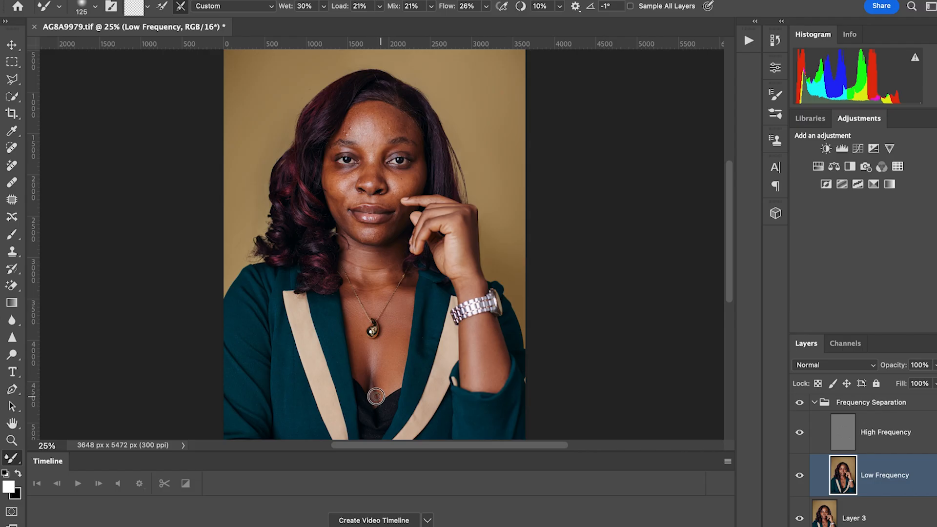
{"action": "key", "text": "bracketleft"}
{"action": "key", "text": "bracketright"}
{"action": "key", "text": "bracketright"}
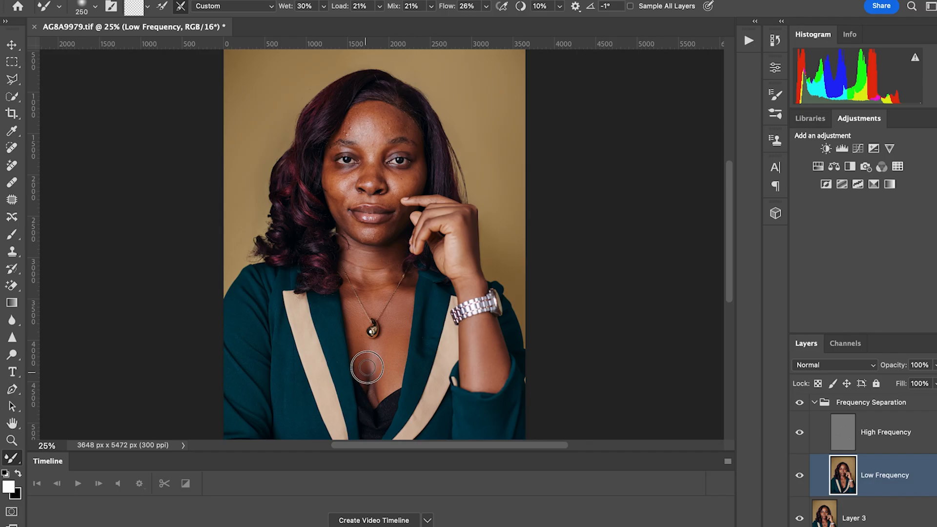
- Blend the upper chest skin between the necklace chain and the image-right lapel with the Mixer Brush at size 250
{"action": "key", "text": "bracketright"}
{"action": "key", "text": "bracketright"}
{"action": "key", "text": "bracketleft"}
{"action": "key", "text": "bracketleft"}
{"action": "key", "text": "bracketleft"}
{"action": "key", "text": "bracketleft"}
{"action": "key", "text": "bracketright"}
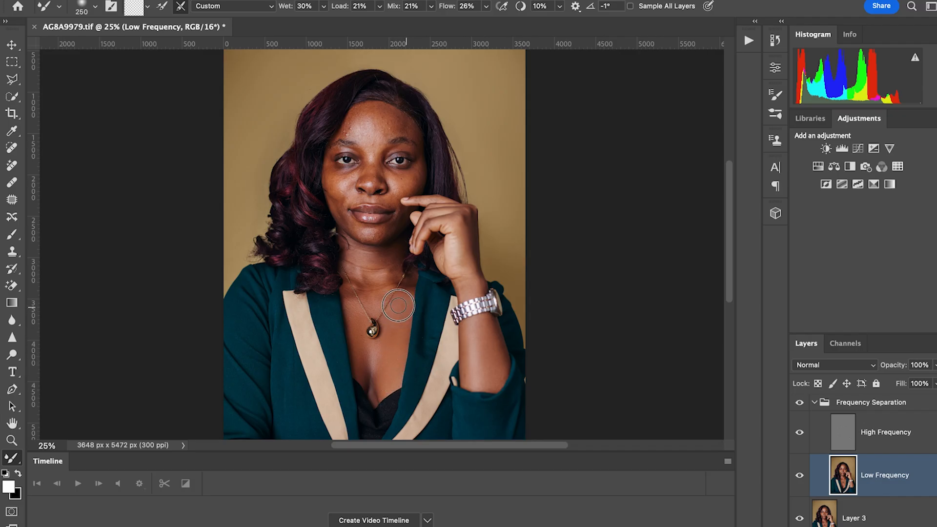
- Smooth the collarbone skin beside the curls at size 150, and compare the portrait with and without the Frequency Separation group
{"action": "key", "text": "bracketleft"}
{"action": "key", "text": "bracketleft"}
{"action": "key", "text": "bracketleft"}
{"action": "key", "text": "bracketleft"}
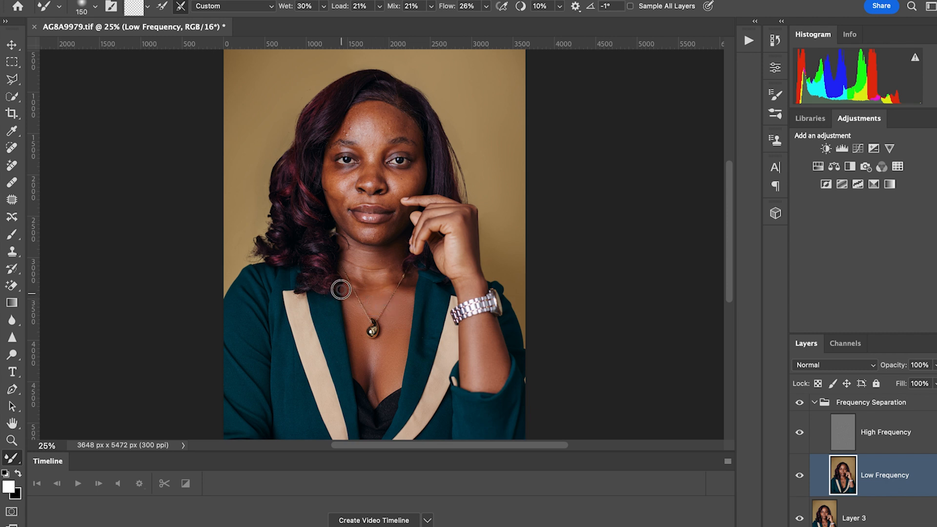
{"action": "key", "text": "bracketright"}
{"action": "left_click", "coordinate": [802, 409]}
{"action": "left_click", "coordinate": [802, 409]}
{"action": "left_click", "coordinate": [802, 409]}
- Blend the skin tones at the base of the neck above the necklace with the Mixer Brush at size 175
{"action": "key", "text": "bracketright"}
{"action": "key", "text": "bracketright"}
{"action": "key", "text": "bracketright"}
{"action": "key", "text": "bracketright"}
{"action": "key", "text": "bracketleft"}
{"action": "key", "text": "bracketright"}
{"action": "key", "text": "bracketright"}
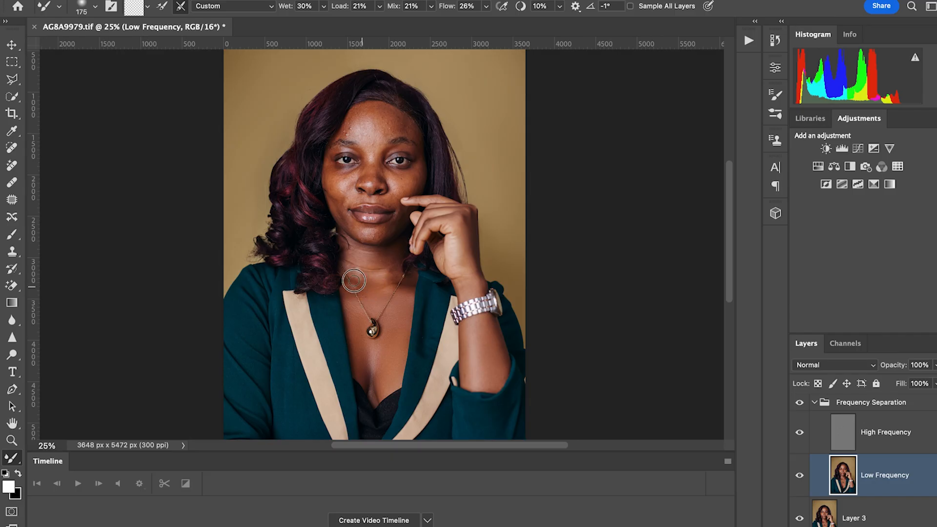
- Smooth the middle of the neck directly under the chin with the Mixer Brush enlarged to size 250
{"action": "key", "text": "bracketleft"}
{"action": "key", "text": "bracketleft"}
{"action": "key", "text": "bracketright"}
{"action": "key", "text": "bracketright"}
{"action": "key", "text": "bracketright"}
{"action": "key", "text": "bracketright"}
{"action": "key", "text": "bracketright"}
{"action": "key", "text": "bracketright"}
{"action": "key", "text": "bracketright"}
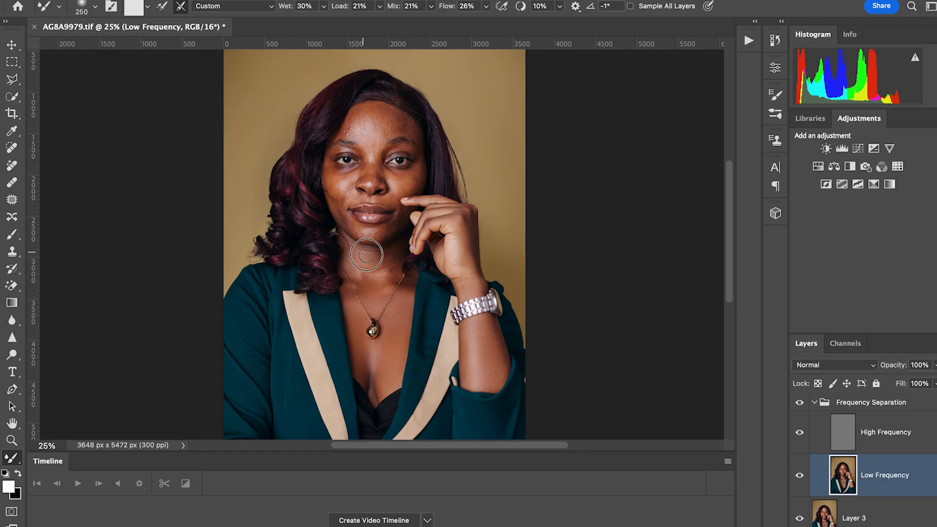
- Blend the shadowed skin on the image-right side of the neck below the jaw at brush size 250
{"action": "key", "text": "bracketleft"}
{"action": "key", "text": "bracketleft"}
{"action": "key", "text": "bracketright"}
{"action": "key", "text": "bracketright"}
{"action": "key", "text": "bracketright"}
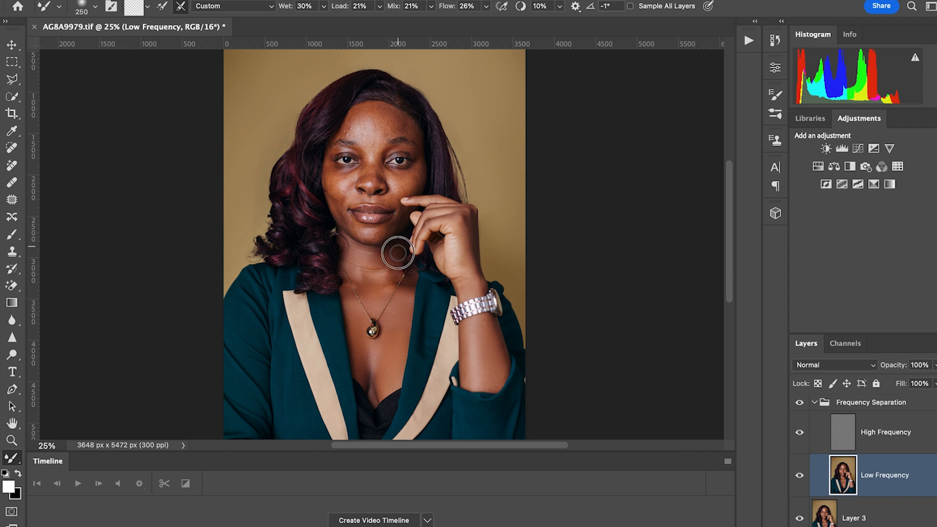
{"action": "key", "text": "bracketleft"}
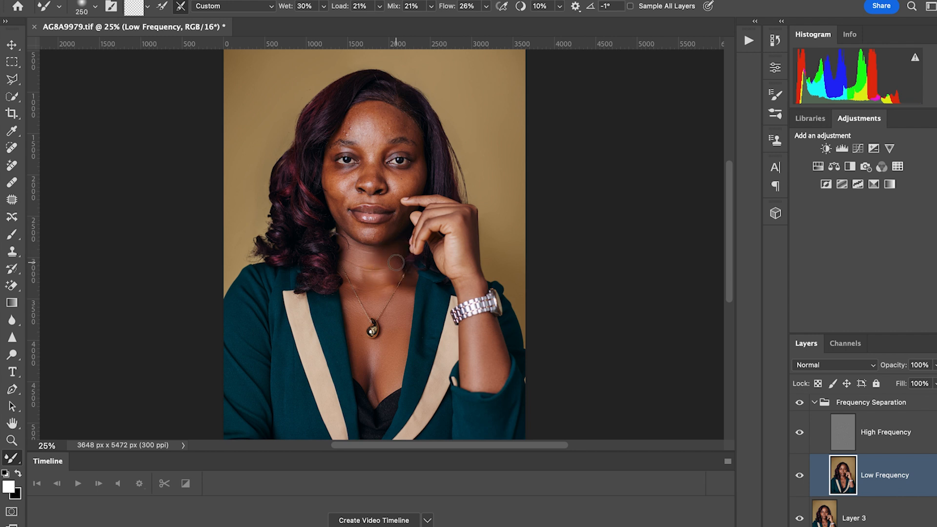
- Smooth the skin tones across the chin with the Mixer Brush at size 200
{"action": "key", "text": "bracketright"}
{"action": "key", "text": "bracketright"}
{"action": "key", "text": "bracketleft"}
{"action": "key", "text": "bracketright"}
{"action": "key", "text": "bracketleft"}
{"action": "key", "text": "bracketright"}
{"action": "key", "text": "bracketright"}
{"action": "key", "text": "bracketright"}
{"action": "key", "text": "bracketleft"}
{"action": "key", "text": "bracketright"}
{"action": "key", "text": "bracketright"}
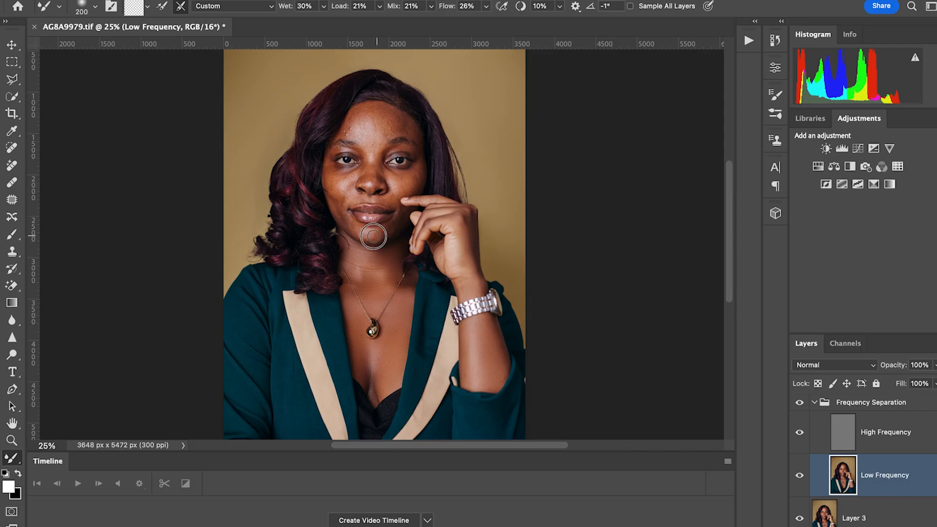
- Blend the jawline from the chin up the image-left side of the face with the Mixer Brush reduced to size 125
{"action": "key", "text": "bracketleft"}
{"action": "key", "text": "bracketleft"}
{"action": "key", "text": "bracketleft"}
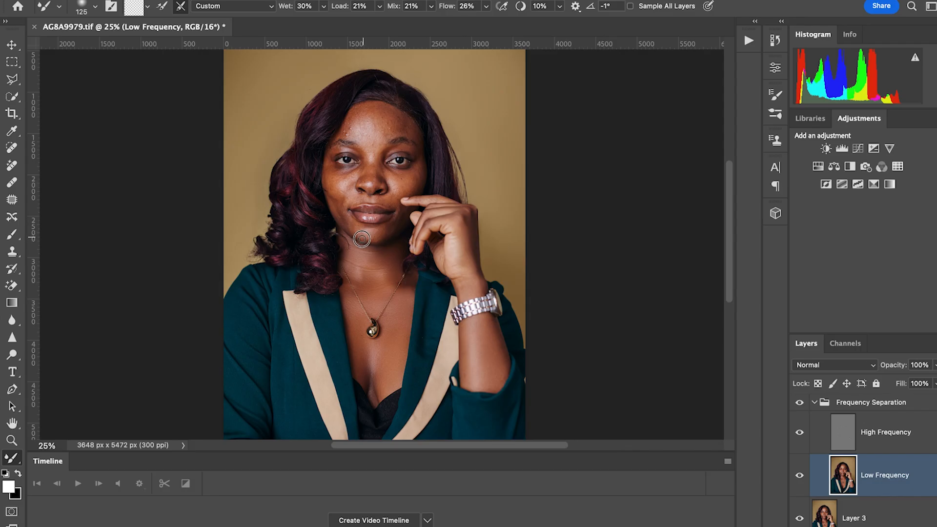
{"action": "key", "text": "bracketright"}
{"action": "left_click_drag", "start_coordinate": [344, 221], "coordinate": [336, 213]}
- Smooth the image-left lower cheek beside the hair with a smaller Mixer Brush, and touch up the lower edge of the chin
{"action": "key", "text": "bracketleft"}
{"action": "key", "text": "bracketleft"}
{"action": "key", "text": "bracketleft"}
{"action": "left_click_drag", "start_coordinate": [334, 197], "coordinate": [339, 207]}
{"action": "key", "text": "bracketright"}
{"action": "left_click_drag", "start_coordinate": [375, 239], "coordinate": [365, 242]}
- Blend the skin between the nose, the corner of the mouth and the raised finger with the Mixer Brush at size 175
{"action": "key", "text": "bracketright"}
{"action": "key", "text": "bracketright"}
{"action": "key", "text": "bracketright"}
{"action": "key", "text": "bracketright"}
{"action": "key", "text": "bracketright"}
{"action": "key", "text": "bracketright"}
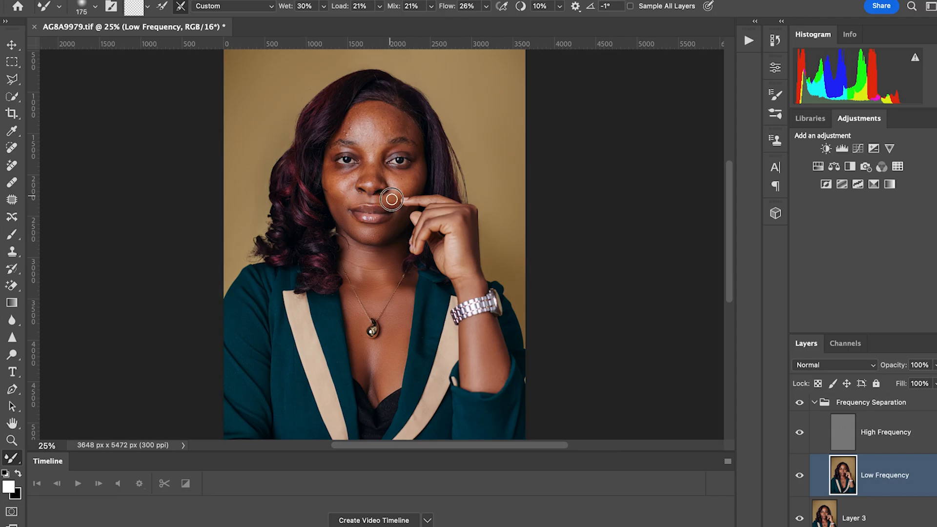
- Smooth the skin tones along the bridge of the nose, and enlarge the Mixer Brush to size 200
{"action": "key", "text": "bracketleft"}
{"action": "key", "text": "bracketleft"}
{"action": "key", "text": "bracketright"}
{"action": "left_click_drag", "start_coordinate": [363, 167], "coordinate": [364, 166]}
{"action": "key", "text": "bracketright"}
{"action": "key", "text": "bracketright"}
{"action": "key", "text": "bracketright"}
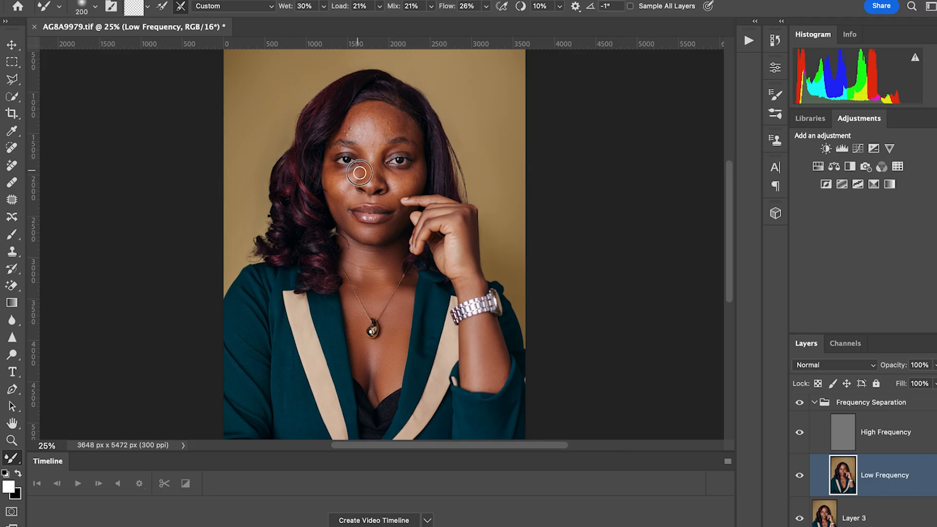
- Blend the skin under the image-left eye from the nose out to the hairline with the Mixer Brush at size 200
{"action": "key", "text": "bracketleft"}
{"action": "mouse_move", "coordinate": [358, 171]}
{"action": "left_mouse_down"}
{"action": "mouse_move", "coordinate": [337, 174]}
{"action": "mouse_move", "coordinate": [329, 165]}
{"action": "left_mouse_up"}
{"action": "key", "text": "bracketright"}
{"action": "key", "text": "bracketright"}
{"action": "key", "text": "bracketleft"}
{"action": "key", "text": "bracketleft"}
{"action": "key", "text": "bracketright"}
{"action": "key", "text": "bracketright"}
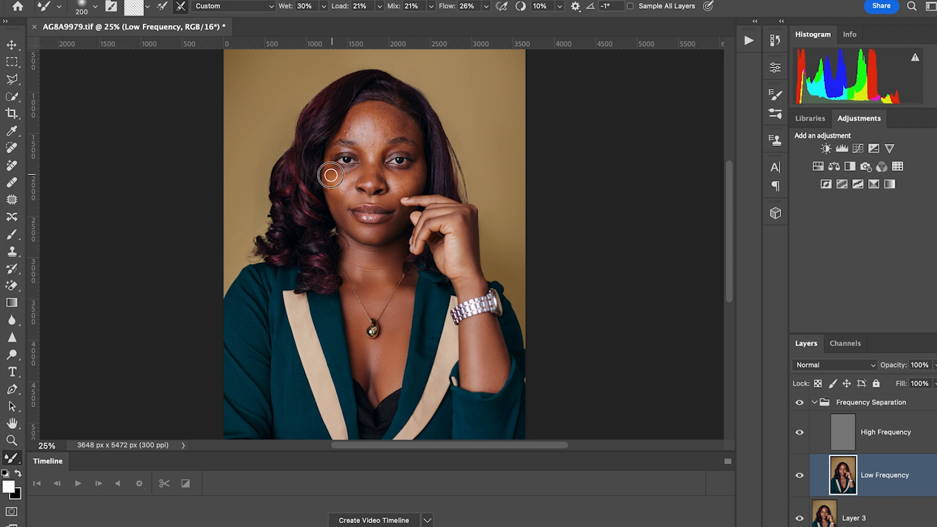
- Smooth the image-left cheek along the hairline with repeated strokes, reducing the Mixer Brush to size 150
{"action": "left_click_drag", "start_coordinate": [333, 192], "coordinate": [329, 185]}
{"action": "key", "text": "bracketleft"}
{"action": "key", "text": "bracketright"}
{"action": "left_click_drag", "start_coordinate": [333, 192], "coordinate": [327, 193]}
{"action": "key", "text": "bracketright"}
{"action": "left_click_drag", "start_coordinate": [326, 185], "coordinate": [331, 201]}
{"action": "key", "text": "bracketright"}
{"action": "key", "text": "bracketright"}
{"action": "key", "text": "bracketleft"}
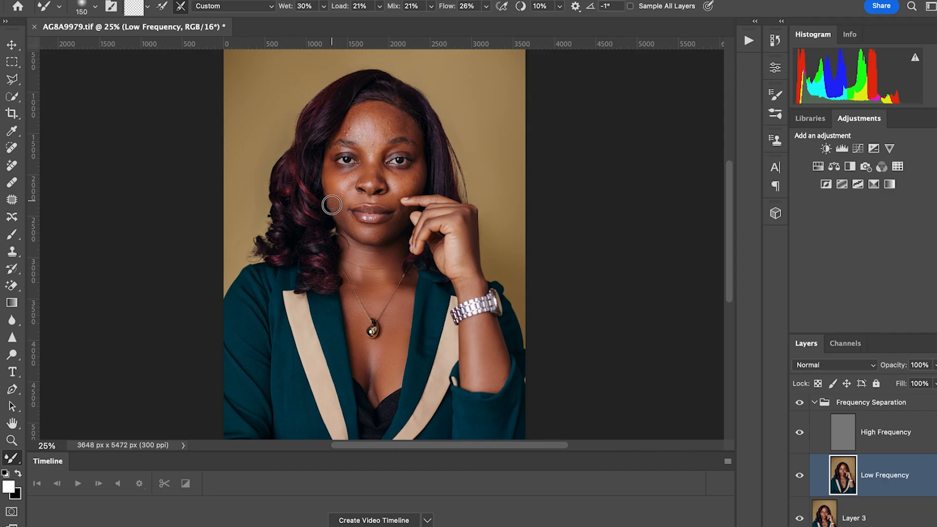
- Blend the inner corner and under-eye area of the image-right eye with the Mixer Brush at size 125
{"action": "key", "text": "bracketright"}
{"action": "key", "text": "bracketright"}
{"action": "key", "text": "bracketleft"}
{"action": "left_click_drag", "start_coordinate": [382, 160], "coordinate": [386, 153]}
{"action": "key", "text": "bracketleft"}
{"action": "key", "text": "bracketright"}
{"action": "mouse_move", "coordinate": [381, 158]}
{"action": "left_mouse_down"}
{"action": "mouse_move", "coordinate": [409, 150]}
{"action": "mouse_move", "coordinate": [413, 176]}
{"action": "left_mouse_up"}
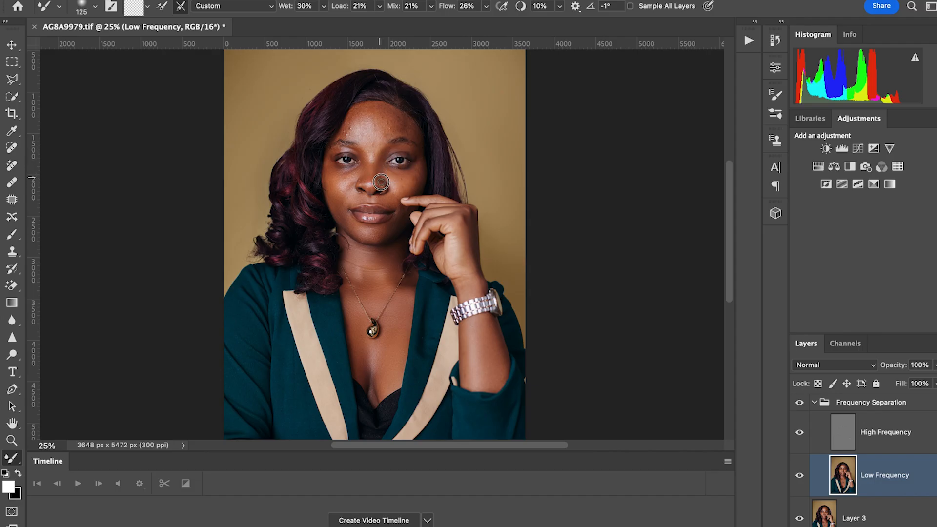
- Smooth the image-right cheek from the outer eye corner down to the raised finger with the Mixer Brush at size 175
{"action": "key", "text": "bracketright"}
{"action": "key", "text": "bracketright"}
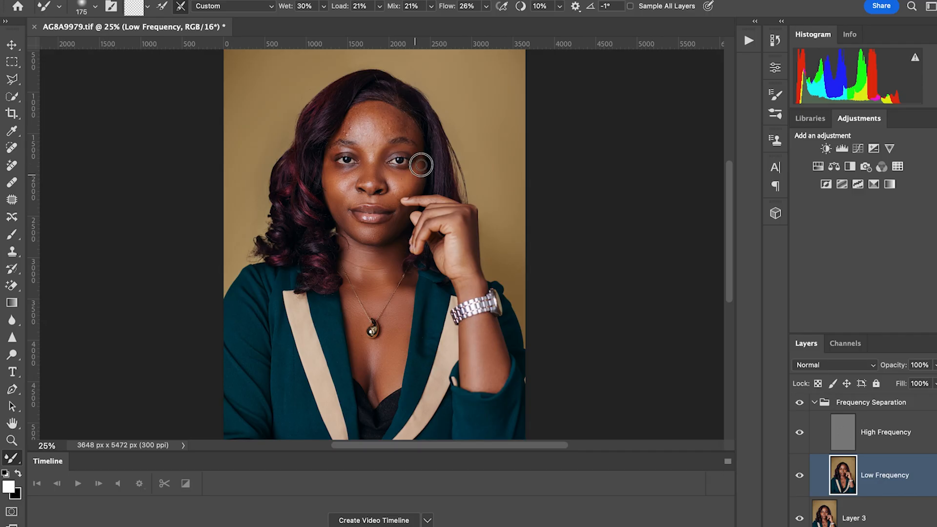
{"action": "key", "text": "bracketright"}
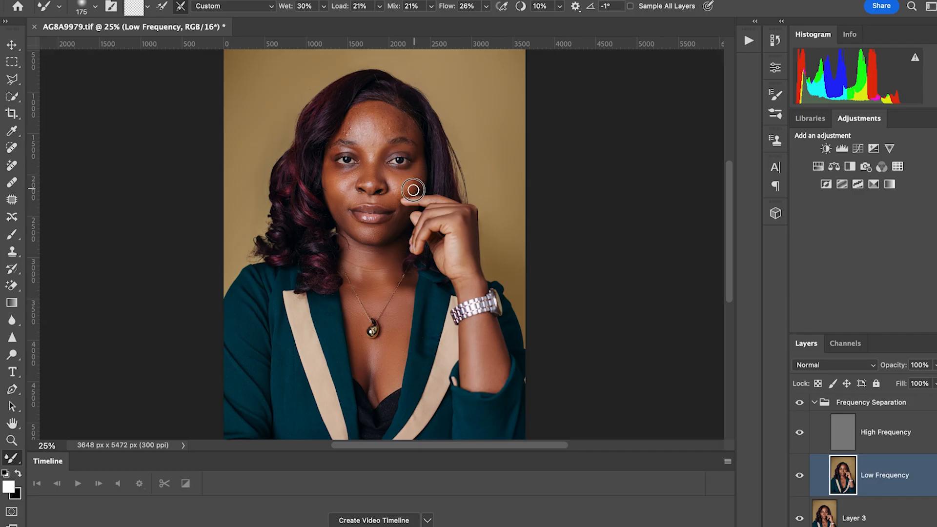
{"action": "key", "text": "bracketleft"}
{"action": "key", "text": "bracketright"}
{"action": "key", "text": "bracketright"}
{"action": "key", "text": "bracketright"}
- Blend the skin tones around the nostrils and tip of the nose with the Mixer Brush reduced to size 100
{"action": "key", "text": "bracketleft"}
{"action": "key", "text": "bracketright"}
{"action": "key", "text": "bracketright"}
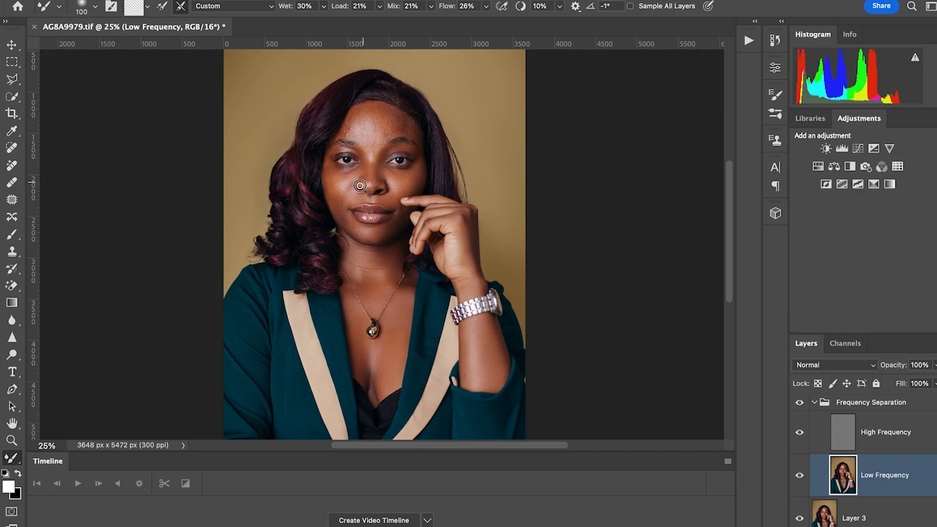
{"action": "key", "text": "bracketright"}
{"action": "key", "text": "bracketright"}
{"action": "key", "text": "bracketleft"}
{"action": "key", "text": "bracketleft"}
{"action": "key", "text": "bracketright"}
{"action": "key", "text": "bracketright"}
- Blend the forehead blemishes above the image-left eyebrow with the Mixer Brush enlarged to size 200
{"action": "key", "text": "bracketright"}
{"action": "key", "text": "bracketright"}
{"action": "key", "text": "bracketright"}
{"action": "key", "text": "bracketright"}
{"action": "key", "text": "bracketright"}
{"action": "key", "text": "bracketright"}
{"action": "key", "text": "bracketright"}
{"action": "key", "text": "bracketleft"}
{"action": "key", "text": "bracketleft"}
{"action": "left_click_drag", "start_coordinate": [353, 132], "coordinate": [342, 130]}
{"action": "left_click_drag", "start_coordinate": [348, 126], "coordinate": [349, 123]}
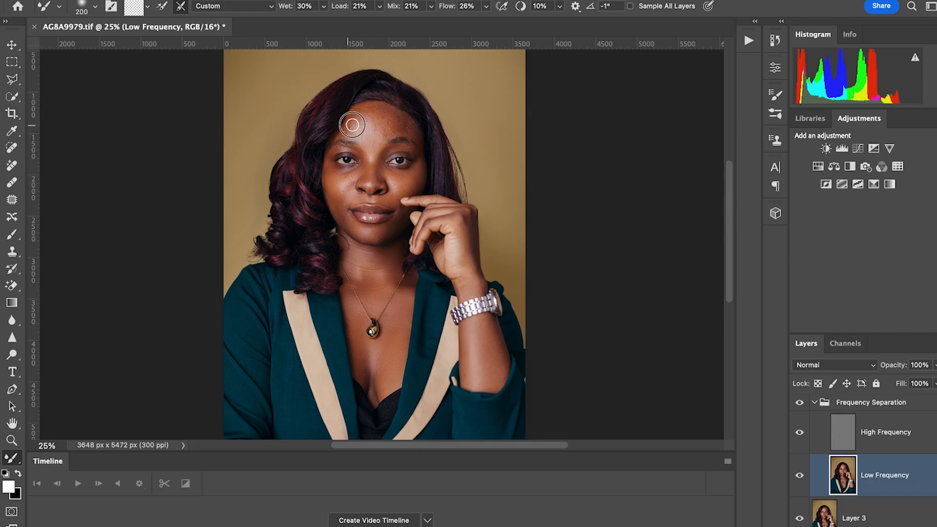
- Smooth the forehead from below the hairline down to the image-right eyebrow with the Mixer Brush at size 175
{"action": "key", "text": "bracketleft"}
{"action": "key", "text": "bracketright"}
{"action": "key", "text": "bracketleft"}
{"action": "mouse_move", "coordinate": [370, 106]}
{"action": "left_mouse_down"}
{"action": "mouse_move", "coordinate": [401, 116]}
{"action": "mouse_move", "coordinate": [419, 145]}
{"action": "mouse_move", "coordinate": [391, 119]}
{"action": "mouse_move", "coordinate": [403, 127]}
{"action": "mouse_move", "coordinate": [398, 113]}
{"action": "mouse_move", "coordinate": [398, 131]}
{"action": "mouse_move", "coordinate": [412, 138]}
{"action": "left_mouse_up"}
{"action": "key", "text": "bracketleft"}
{"action": "key", "text": "bracketright"}
{"action": "key", "text": "bracketright"}
{"action": "key", "text": "bracketleft"}
{"action": "key", "text": "bracketright"}
{"action": "key", "text": "bracketleft"}
{"action": "key", "text": "bracketleft"}
{"action": "key", "text": "bracketright"}
{"action": "key", "text": "bracketright"}
{"action": "key", "text": "bracketright"}
{"action": "key", "text": "bracketleft"}
{"action": "key", "text": "bracketleft"}
{"action": "key", "text": "bracketleft"}
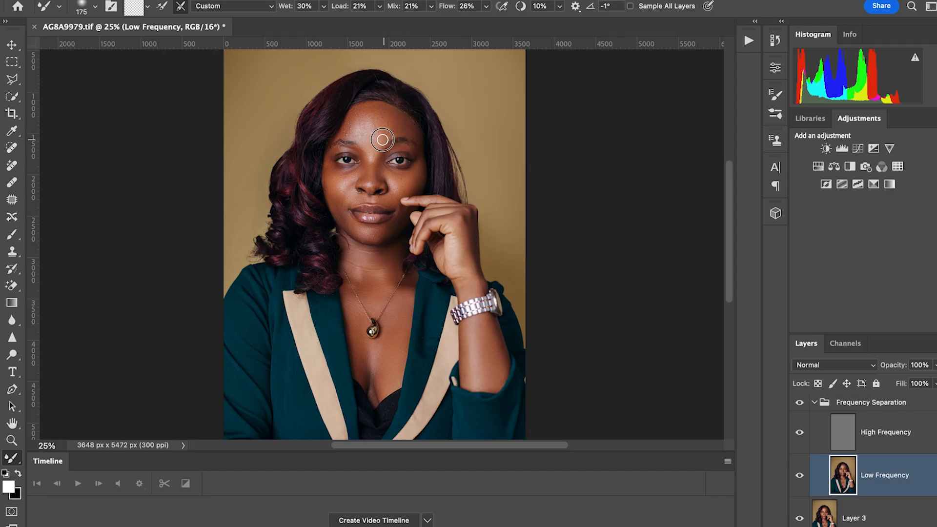
- Blend the skin above the eyebrows across mid-forehead at size 250, and up to the hairline with the Mixer Brush at size 175
{"action": "key", "text": "bracketright"}
{"action": "key", "text": "bracketright"}
{"action": "left_click_drag", "start_coordinate": [393, 132], "coordinate": [366, 126]}
{"action": "key", "text": "bracketleft"}
{"action": "key", "text": "bracketleft"}
{"action": "left_click_drag", "start_coordinate": [353, 126], "coordinate": [373, 108]}
{"action": "key", "text": "bracketleft"}
{"action": "key", "text": "bracketleft"}
{"action": "key", "text": "bracketright"}
{"action": "key", "text": "bracketright"}
{"action": "key", "text": "bracketright"}
{"action": "key", "text": "bracketleft"}
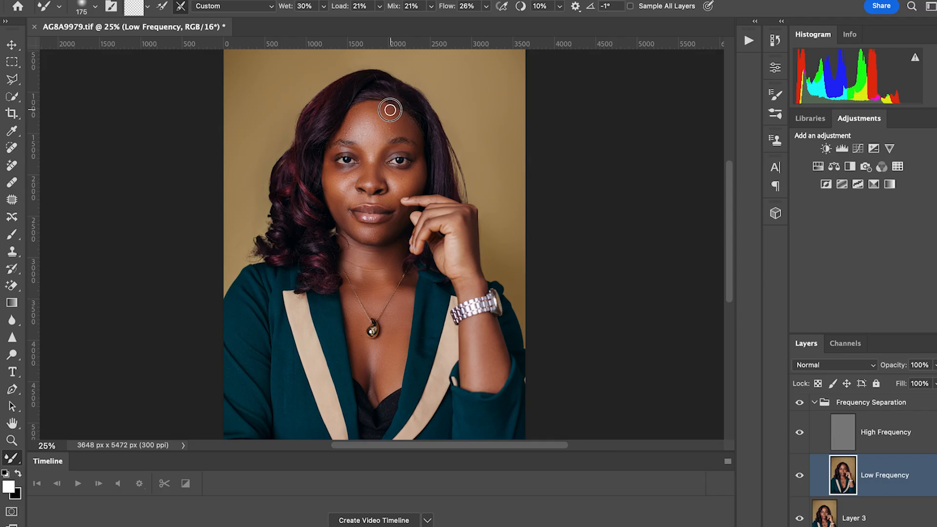
- Even out the forehead from its centre to the image-left eyebrow with short Mixer Brush strokes at size 175
{"action": "key", "text": "bracketright"}
{"action": "key", "text": "bracketright"}
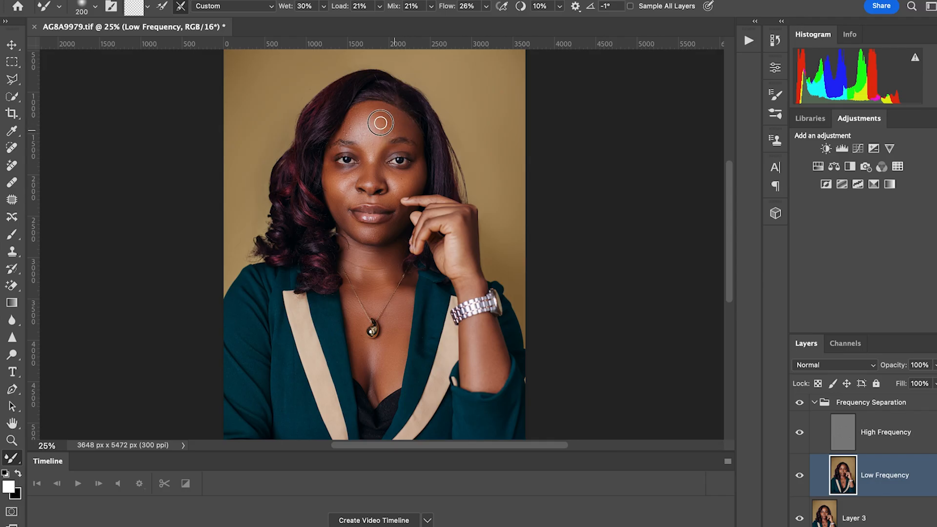
{"action": "key", "text": "bracketleft"}
{"action": "left_click_drag", "start_coordinate": [375, 121], "coordinate": [372, 121]}
{"action": "left_click_drag", "start_coordinate": [367, 120], "coordinate": [365, 121]}
{"action": "mouse_move", "coordinate": [354, 122]}
{"action": "left_mouse_down"}
{"action": "mouse_move", "coordinate": [371, 131]}
{"action": "mouse_move", "coordinate": [362, 144]}
{"action": "left_mouse_up"}
{"action": "key", "text": "bracketright"}
{"action": "key", "text": "bracketright"}
- Compare the portrait before and after the skin smoothing by toggling the Frequency Separation group's visibility
{"action": "scroll", "coordinate": [388, 181], "scroll_direction": "up", "scroll_amount": 4}
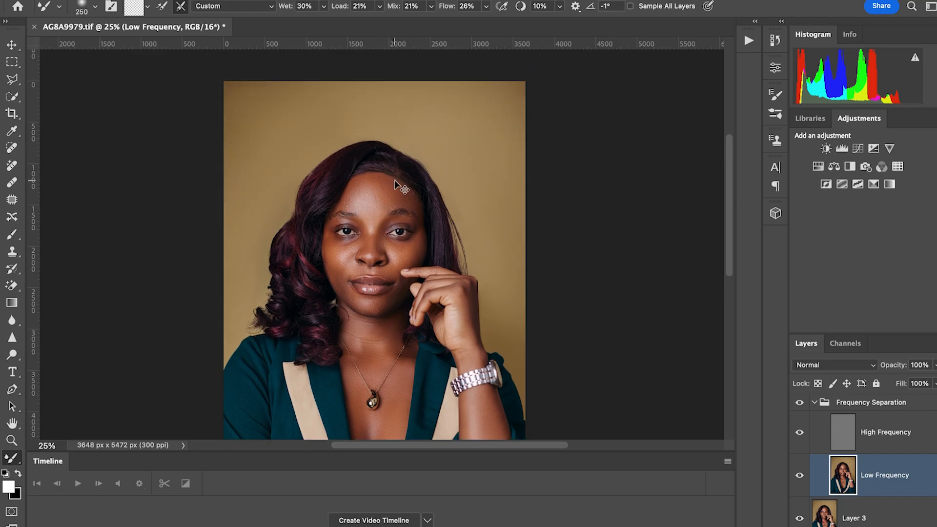
{"action": "key", "text": "ctrl+equal"}
{"action": "scroll", "coordinate": [442, 245], "scroll_direction": "down", "scroll_amount": 2}
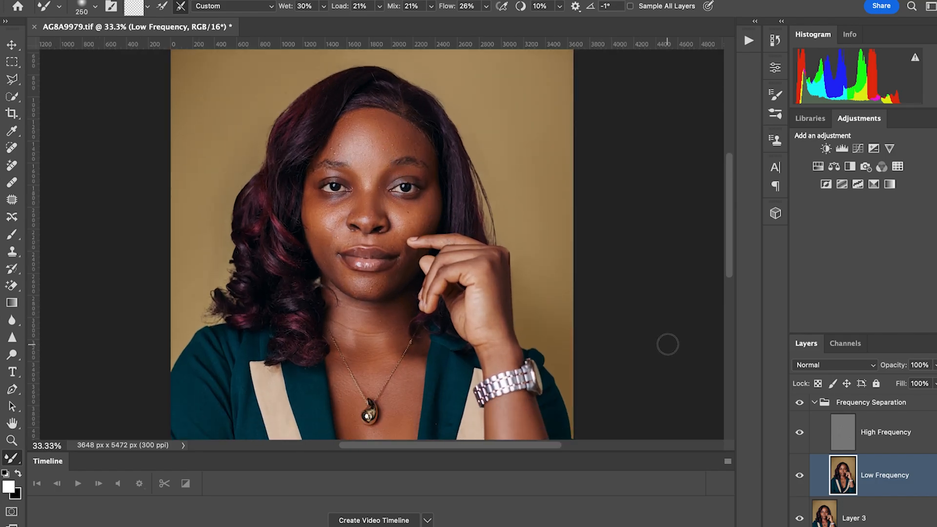
{"action": "left_click", "coordinate": [801, 404]}
{"action": "left_click", "coordinate": [801, 404]}
{"action": "left_click", "coordinate": [802, 405]}
{"action": "left_click", "coordinate": [802, 405]}
- Blend the chin at size 175 and the skin below the image-left mouth corner with the Mixer Brush at size 150
{"action": "key", "text": "bracketright"}
{"action": "key", "text": "bracketright"}
{"action": "key", "text": "bracketright"}
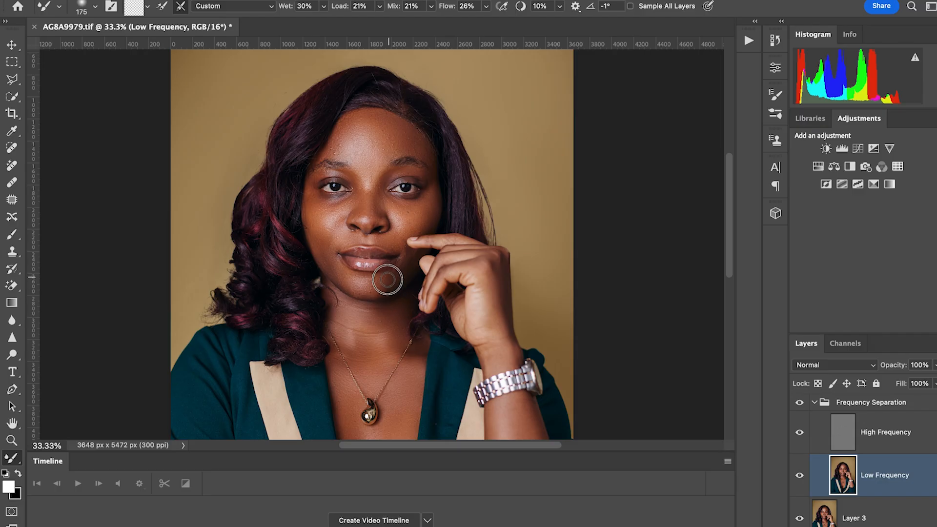
{"action": "mouse_move", "coordinate": [388, 282]}
{"action": "left_mouse_down"}
{"action": "mouse_move", "coordinate": [383, 292]}
{"action": "mouse_move", "coordinate": [369, 286]}
{"action": "left_mouse_up"}
{"action": "key", "text": "bracketleft"}
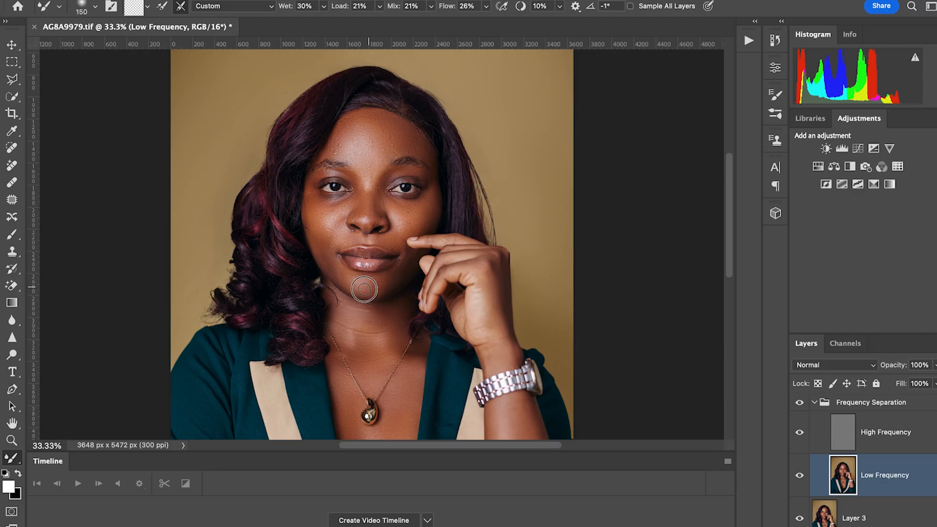
{"action": "left_click_drag", "start_coordinate": [356, 280], "coordinate": [344, 265]}
- Smooth the image-left lower cheek and jaw beside the mouth with the Mixer Brush at size 175
{"action": "key", "text": "bracketright"}
{"action": "key", "text": "bracketright"}
{"action": "key", "text": "bracketright"}
{"action": "key", "text": "bracketright"}
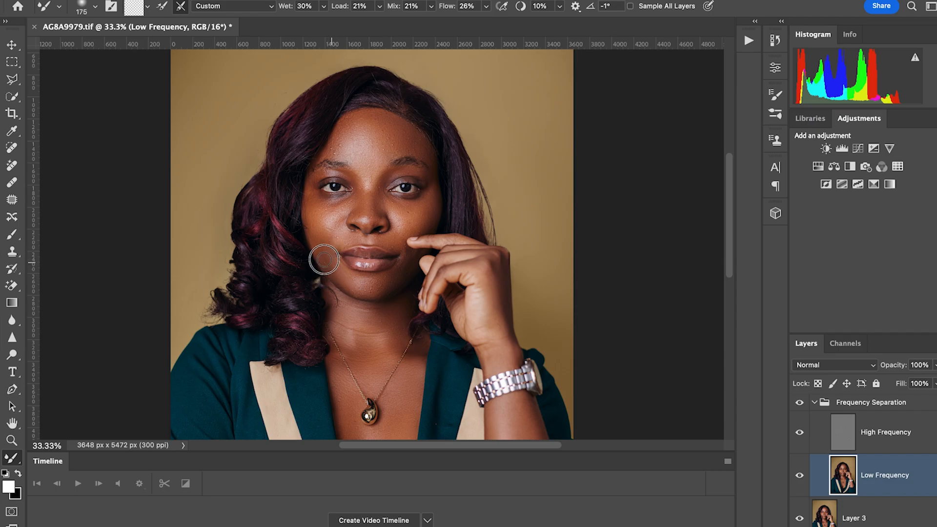
{"action": "key", "text": "bracketleft"}
{"action": "key", "text": "bracketright"}
{"action": "key", "text": "bracketright"}
{"action": "key", "text": "bracketright"}
{"action": "key", "text": "bracketleft"}
- Blend the skin between the image-right mouth corner and the raised finger with the Mixer Brush at sizes 100 and 125
{"action": "key", "text": "bracketleft"}
{"action": "key", "text": "bracketleft"}
{"action": "key", "text": "bracketright"}
{"action": "key", "text": "bracketright"}
{"action": "key", "text": "bracketright"}
{"action": "key", "text": "bracketleft"}
{"action": "key", "text": "bracketleft"}
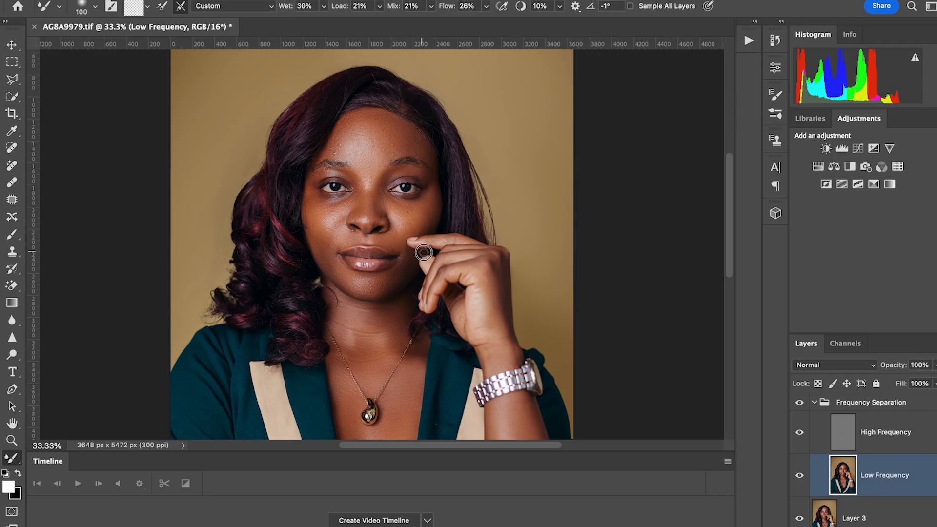
{"action": "key", "text": "bracketright"}
{"action": "key", "text": "bracketright"}
{"action": "key", "text": "bracketright"}
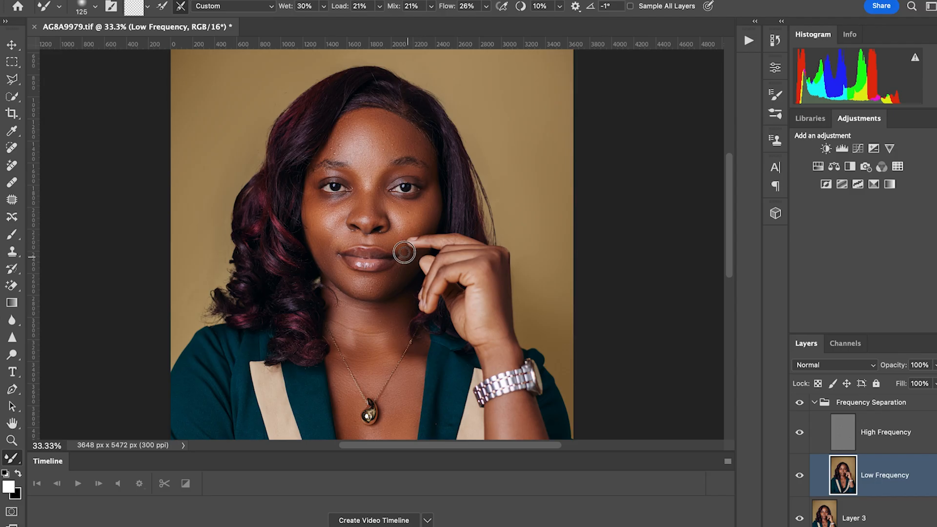
- Blend the skin between the nose and the upper lip with the Mixer Brush reduced to size 80
{"action": "key", "text": "bracketleft"}
{"action": "key", "text": "bracketleft"}
{"action": "key", "text": "bracketleft"}
{"action": "key", "text": "bracketleft"}
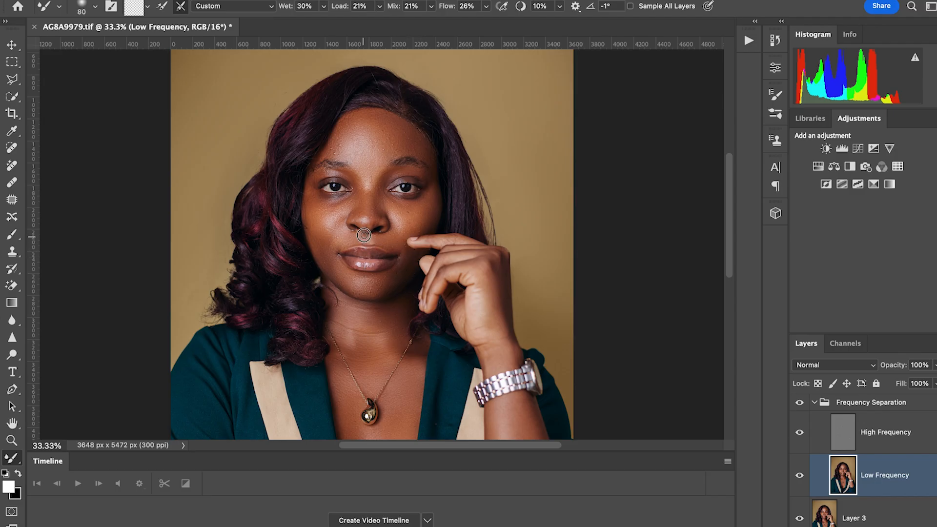
- Smooth the under-eye area of the image-left eye with the Mixer Brush at size 125
{"action": "key", "text": "bracketright"}
{"action": "key", "text": "bracketright"}
{"action": "key", "text": "bracketright"}
{"action": "key", "text": "bracketright"}
{"action": "key", "text": "bracketright"}
{"action": "key", "text": "bracketright"}
{"action": "key", "text": "bracketleft"}
{"action": "key", "text": "bracketright"}
{"action": "key", "text": "bracketright"}
{"action": "key", "text": "bracketleft"}
{"action": "key", "text": "bracketleft"}
{"action": "scroll", "coordinate": [351, 202], "scroll_direction": "down", "scroll_amount": 1}
{"action": "key", "text": "bracketright"}
{"action": "left_click_drag", "start_coordinate": [349, 189], "coordinate": [326, 187]}
{"action": "key", "text": "bracketleft"}
{"action": "key", "text": "bracketright"}
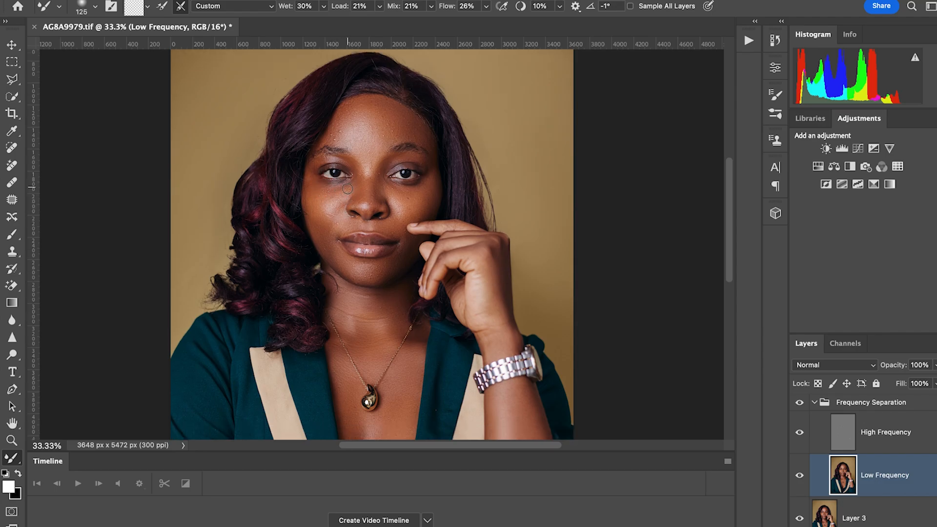
- Smooth the image-right cheek above the raised finger with the Mixer Brush enlarged to size 200
{"action": "key", "text": "bracketleft"}
{"action": "key", "text": "bracketleft"}
{"action": "key", "text": "bracketright"}
{"action": "key", "text": "bracketright"}
{"action": "key", "text": "bracketright"}
{"action": "key", "text": "bracketleft"}
{"action": "key", "text": "bracketleft"}
{"action": "key", "text": "bracketleft"}
{"action": "key", "text": "bracketright"}
{"action": "key", "text": "bracketright"}
{"action": "key", "text": "bracketleft"}
{"action": "key", "text": "bracketright"}
{"action": "key", "text": "bracketright"}
{"action": "key", "text": "bracketright"}
{"action": "key", "text": "bracketright"}
{"action": "mouse_move", "coordinate": [430, 211]}
{"action": "left_mouse_down"}
{"action": "mouse_move", "coordinate": [433, 198]}
{"action": "mouse_move", "coordinate": [424, 198]}
{"action": "left_mouse_up"}
{"action": "key", "text": "bracketleft"}
{"action": "key", "text": "bracketleft"}
{"action": "key", "text": "bracketleft"}
- Switch to the High Frequency layer and set up the Clone Stamp tool with the brush reduced to size 35
{"action": "scroll", "coordinate": [874, 448], "scroll_direction": "down", "scroll_amount": 1}
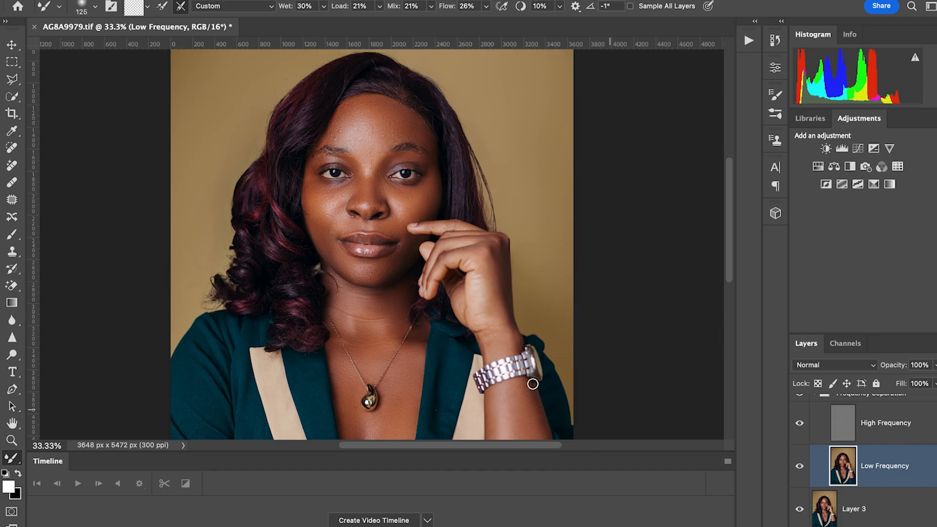
{"action": "scroll", "coordinate": [438, 313], "scroll_direction": "down", "scroll_amount": 2}
{"action": "scroll", "coordinate": [451, 347], "scroll_direction": "down", "scroll_amount": 5}
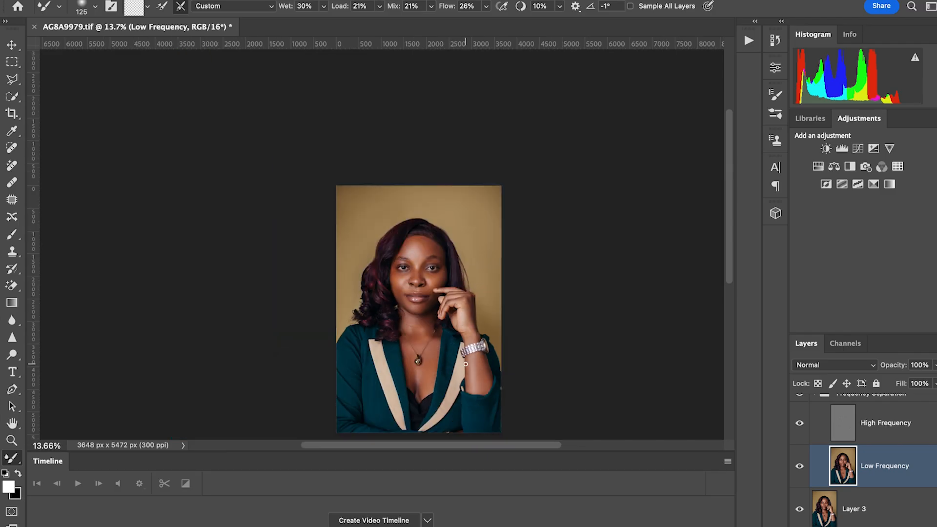
{"action": "scroll", "coordinate": [459, 361], "scroll_direction": "up", "scroll_amount": 4}
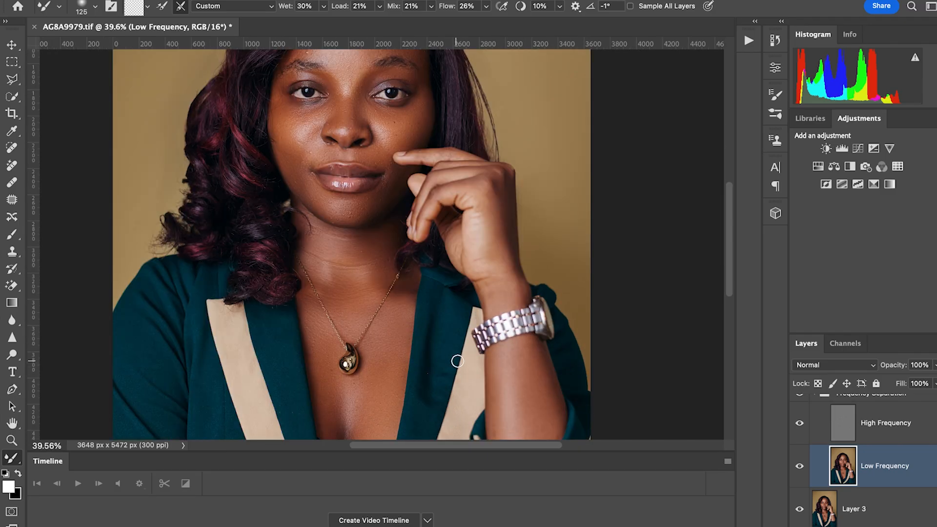
{"action": "scroll", "coordinate": [449, 354], "scroll_direction": "down", "scroll_amount": 2}
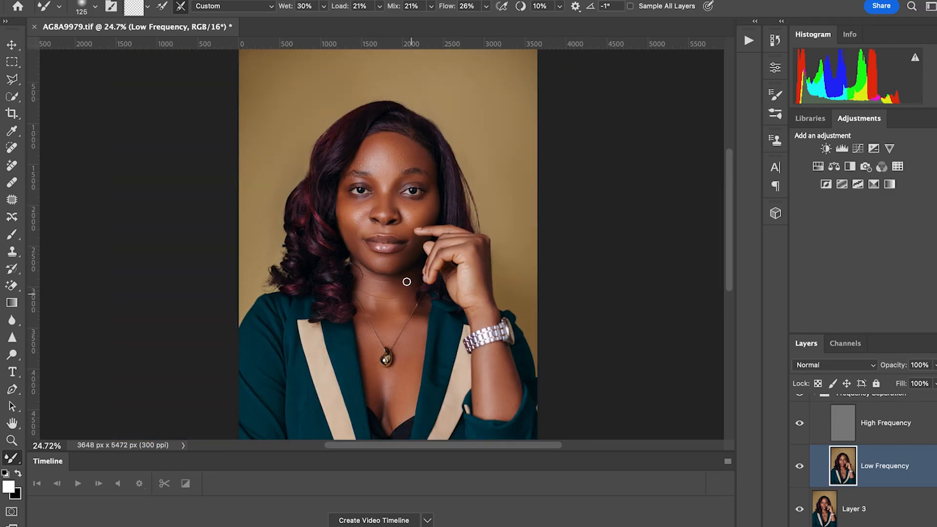
{"action": "scroll", "coordinate": [403, 266], "scroll_direction": "up", "scroll_amount": 5}
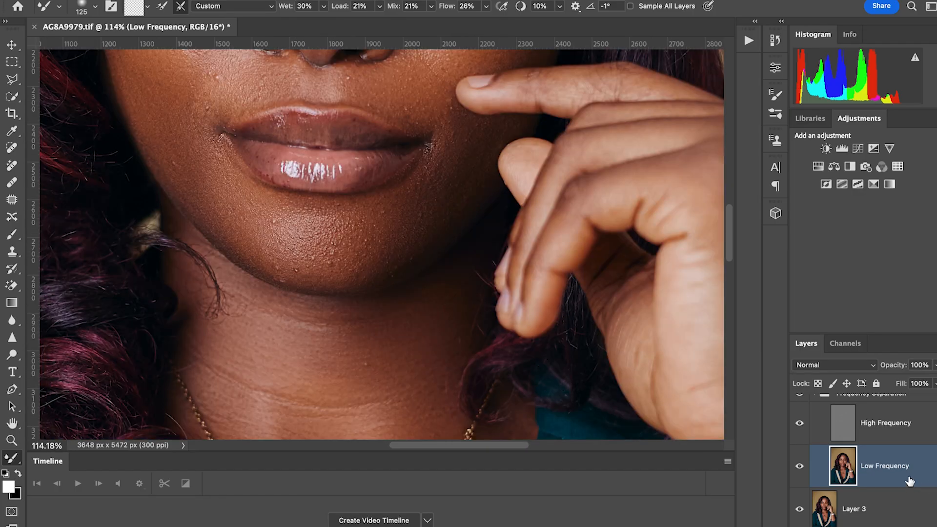
{"action": "left_click", "coordinate": [890, 433]}
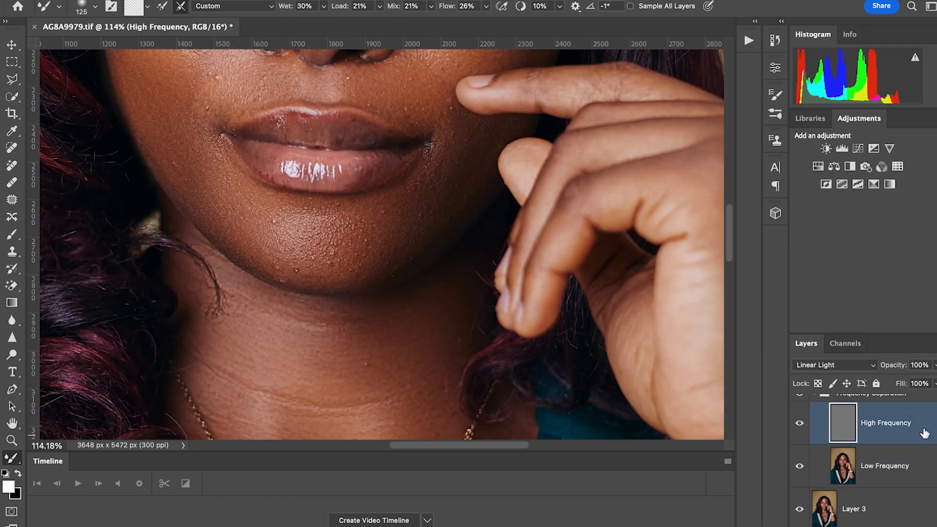
{"action": "left_click", "coordinate": [13, 252]}
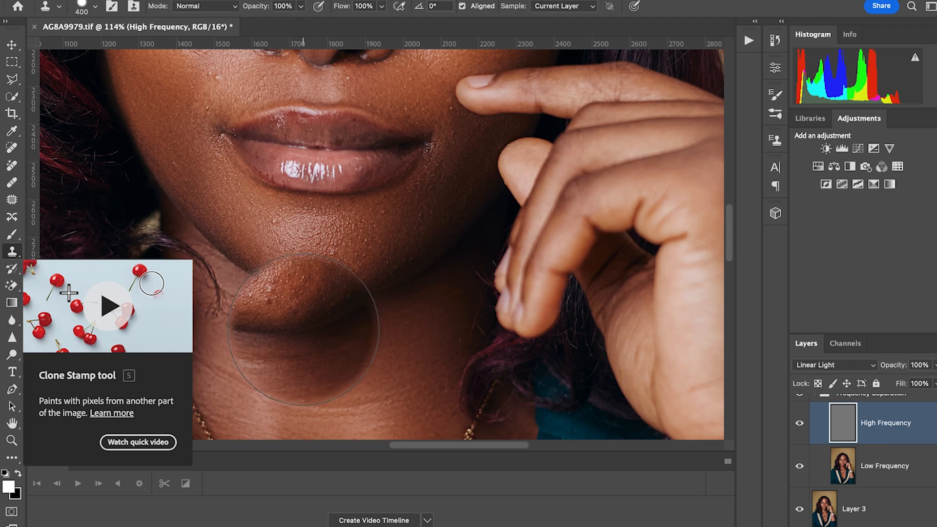
{"action": "key", "text": "bracketleft"}
{"action": "key", "text": "bracketleft"}
{"action": "key", "text": "bracketleft"}
{"action": "key", "text": "bracketleft"}
{"action": "key", "text": "bracketleft"}
{"action": "key", "text": "bracketleft"}
{"action": "key", "text": "bracketleft"}
{"action": "key", "text": "bracketleft"}
{"action": "key", "text": "bracketleft"}
{"action": "key", "text": "bracketleft"}
{"action": "key", "text": "bracketleft"}
{"action": "key", "text": "bracketleft"}
{"action": "key", "text": "bracketleft"}
{"action": "key", "text": "bracketleft"}
{"action": "key", "text": "bracketleft"}
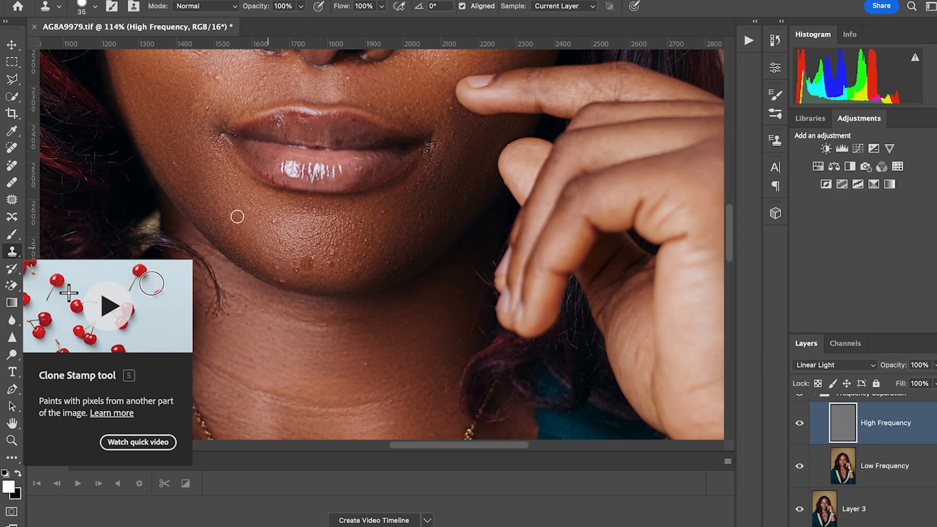
- Clone clean skin texture over the bumps and blemishes on the chin with the Clone Stamp at size 30
{"action": "left_click", "coordinate": [184, 181], "text": "alt"}
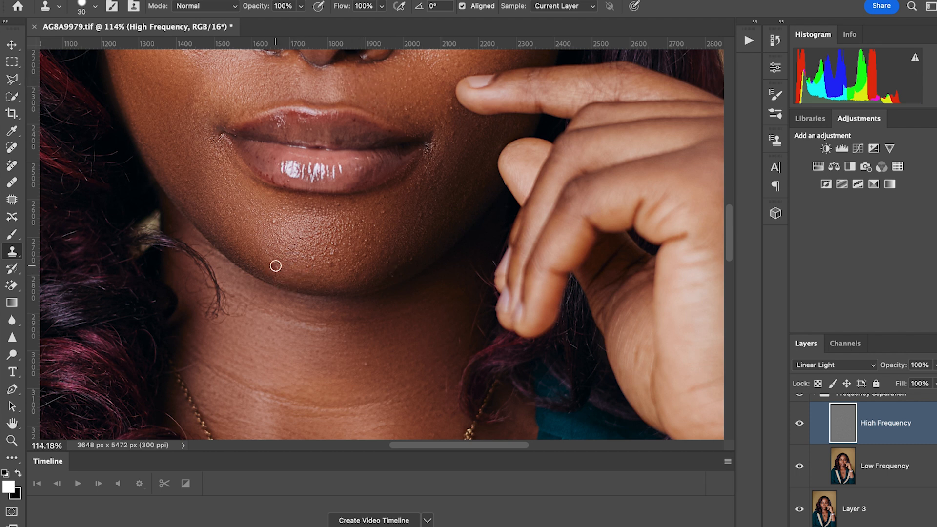
{"action": "left_click", "coordinate": [279, 232], "text": "alt"}
{"action": "left_click", "coordinate": [329, 241], "text": "alt"}
{"action": "left_click", "coordinate": [326, 258], "text": "alt"}
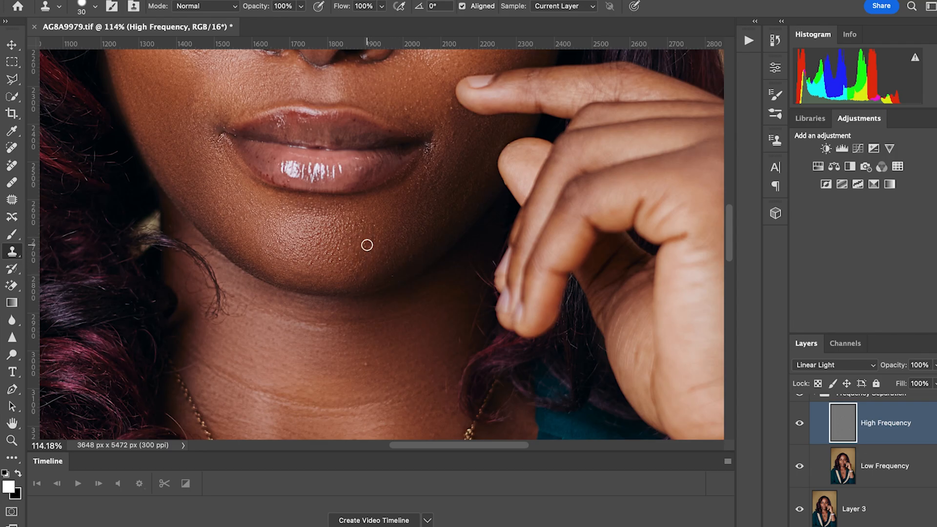
{"action": "left_click_drag", "start_coordinate": [360, 260], "coordinate": [335, 262]}
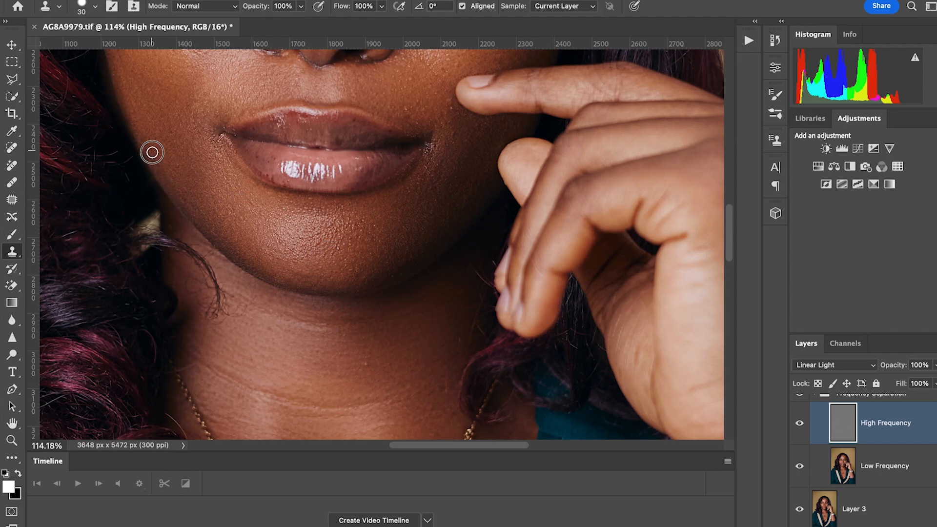
- Clone smooth texture over the spots on the outer edge of the image-left lower cheek with the size 30 Clone Stamp
{"action": "scroll", "coordinate": [205, 201], "scroll_direction": "up", "scroll_amount": 3}
{"action": "left_click", "coordinate": [120, 137], "text": "alt"}
{"action": "left_click", "coordinate": [145, 157]}
{"action": "left_click", "coordinate": [130, 125], "text": "alt"}
{"action": "left_click_drag", "start_coordinate": [142, 140], "coordinate": [161, 170]}
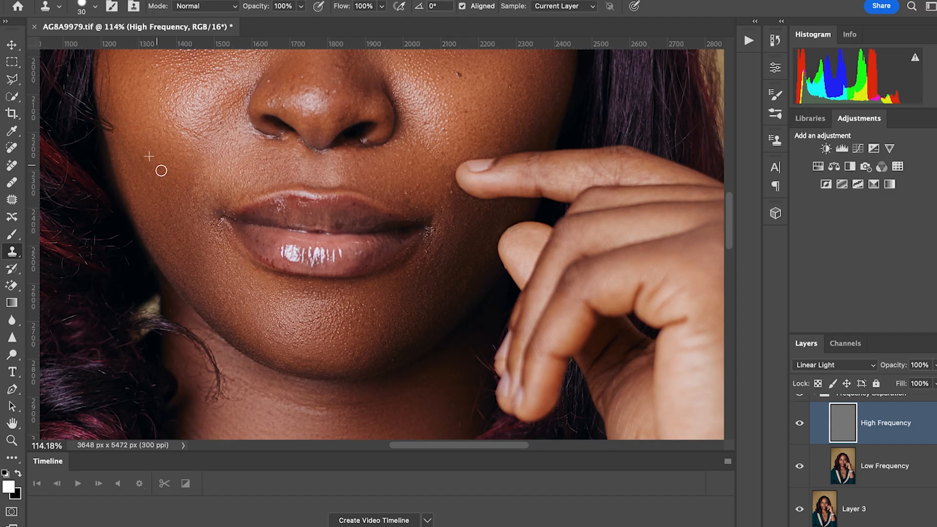
- Retouch the texture along the image-left cheek's outer edge beside the hair with the size 30 Clone Stamp
{"action": "scroll", "coordinate": [140, 94], "scroll_direction": "up", "scroll_amount": 3}
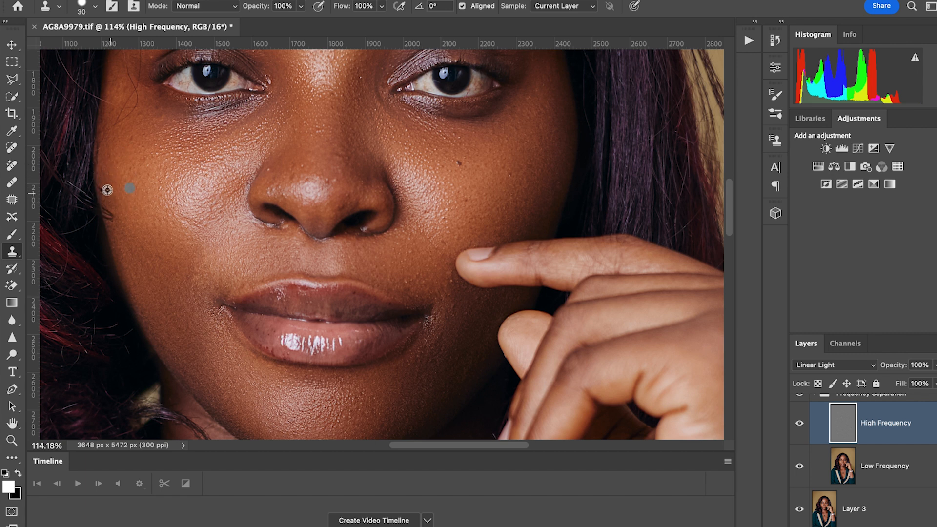
{"action": "mouse_move", "coordinate": [141, 90]}
{"action": "left_mouse_down"}
{"action": "mouse_move", "coordinate": [141, 119]}
{"action": "mouse_move", "coordinate": [131, 102]}
{"action": "mouse_move", "coordinate": [119, 131]}
{"action": "left_mouse_up"}
{"action": "left_click", "coordinate": [132, 119], "text": "alt"}
{"action": "scroll", "coordinate": [161, 147], "scroll_direction": "up", "scroll_amount": 3}
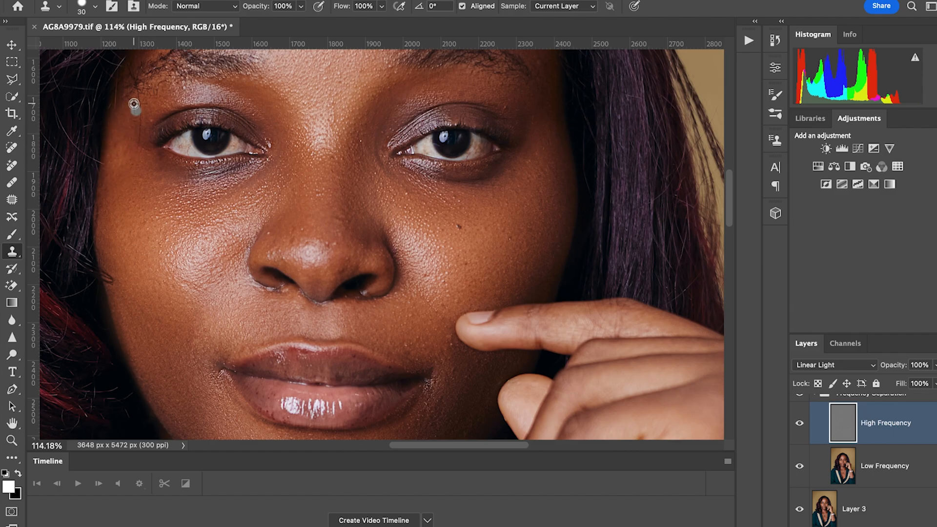
- Clone clean texture over the skin beside the image-left eye's outer corner and below that eye
{"action": "left_click", "coordinate": [141, 124], "text": "alt"}
{"action": "left_click", "coordinate": [137, 146]}
{"action": "left_click", "coordinate": [136, 165]}
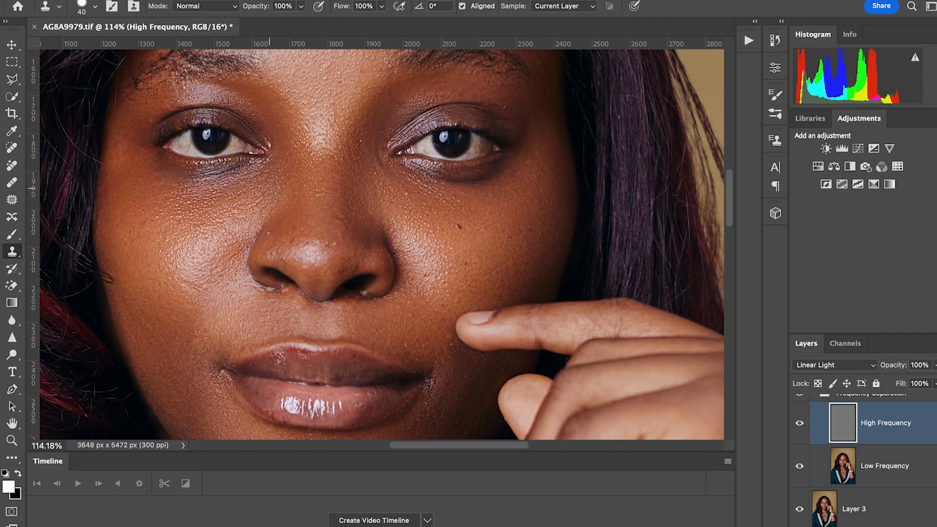
{"action": "left_click", "coordinate": [169, 192], "text": "alt"}
- Remove the mole and small spots on the image-right cheek and around the nose and mouth with the Clone Stamp
{"action": "scroll", "coordinate": [313, 225], "scroll_direction": "up", "scroll_amount": 1}
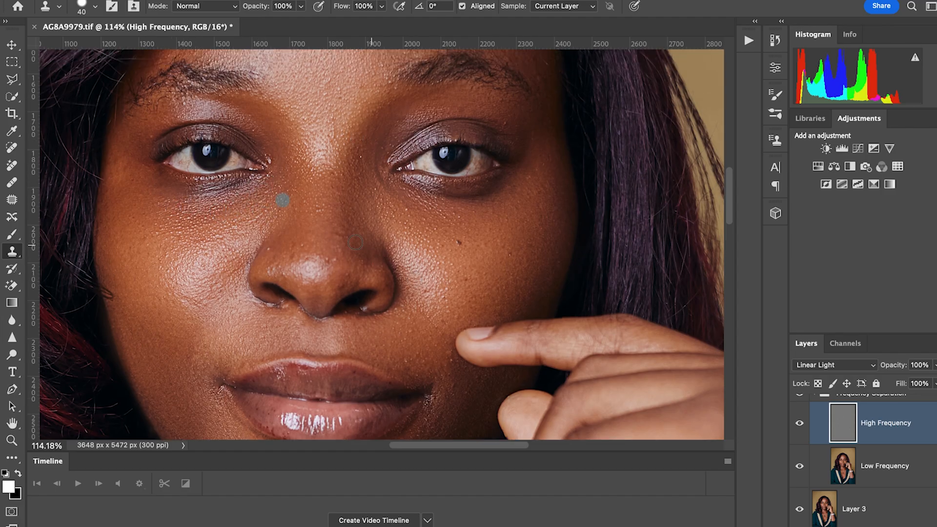
{"action": "left_click", "coordinate": [282, 262], "text": "alt"}
{"action": "left_click", "coordinate": [451, 364], "text": "alt"}
{"action": "left_click", "coordinate": [400, 353]}
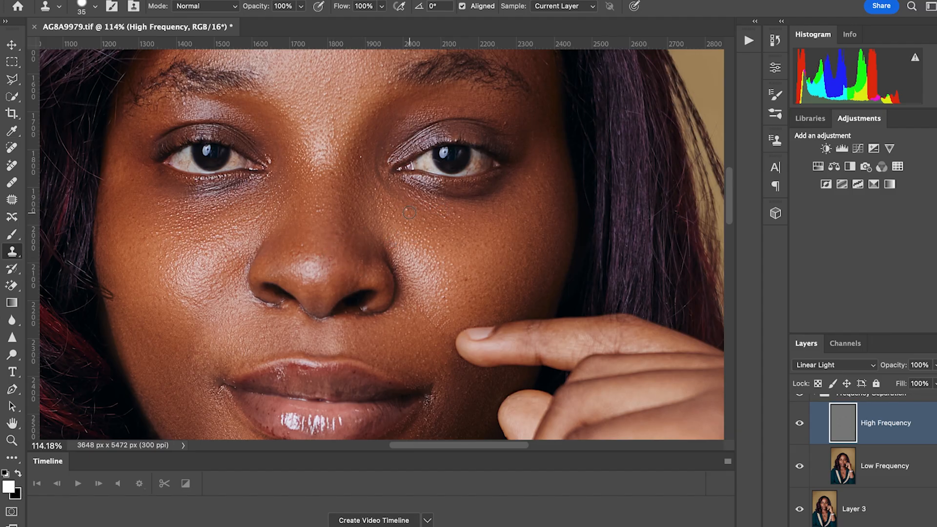
- Clone clean texture over the skin at the inner upper corner of the image-right eye with the size 35 Clone Stamp
{"action": "scroll", "coordinate": [415, 215], "scroll_direction": "down", "scroll_amount": 1}
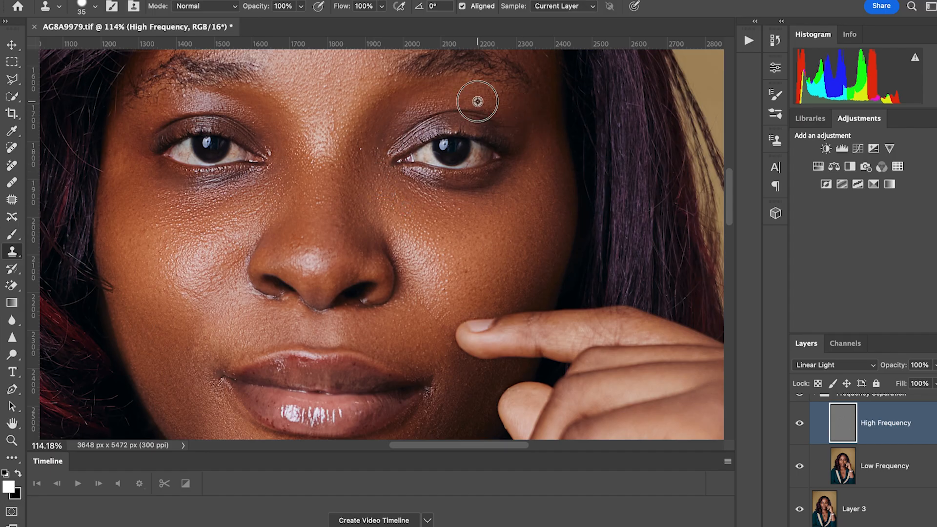
{"action": "left_click", "coordinate": [400, 118]}
{"action": "left_click", "coordinate": [399, 117], "text": "alt"}
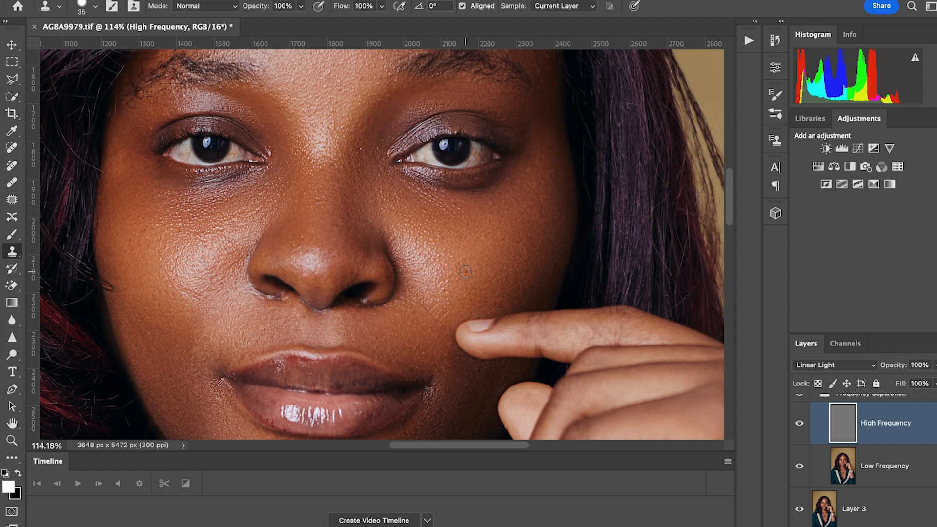
- Clone smooth texture over the spots around the image-right mouth corner and along the chin with the size 35 Clone Stamp
{"action": "left_click", "coordinate": [434, 329]}
{"action": "scroll", "coordinate": [434, 328], "scroll_direction": "down", "scroll_amount": 3}
{"action": "left_click", "coordinate": [442, 349]}
{"action": "left_click", "coordinate": [432, 361]}
{"action": "left_click", "coordinate": [427, 361], "text": "alt"}
{"action": "left_click_drag", "start_coordinate": [418, 355], "coordinate": [425, 345]}
{"action": "left_click", "coordinate": [418, 357]}
{"action": "left_click", "coordinate": [395, 361]}
{"action": "left_click", "coordinate": [439, 355], "text": "alt"}
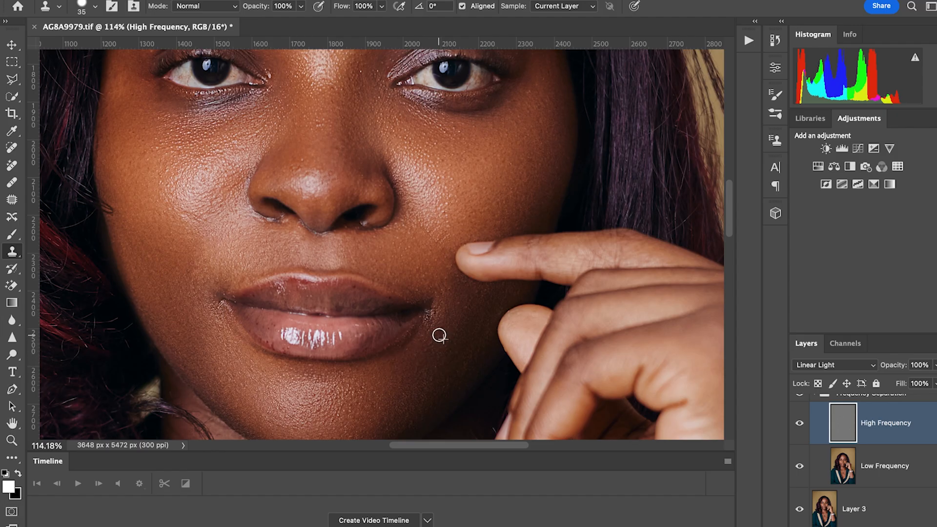
{"action": "left_click", "coordinate": [389, 362]}
{"action": "left_click", "coordinate": [254, 383]}
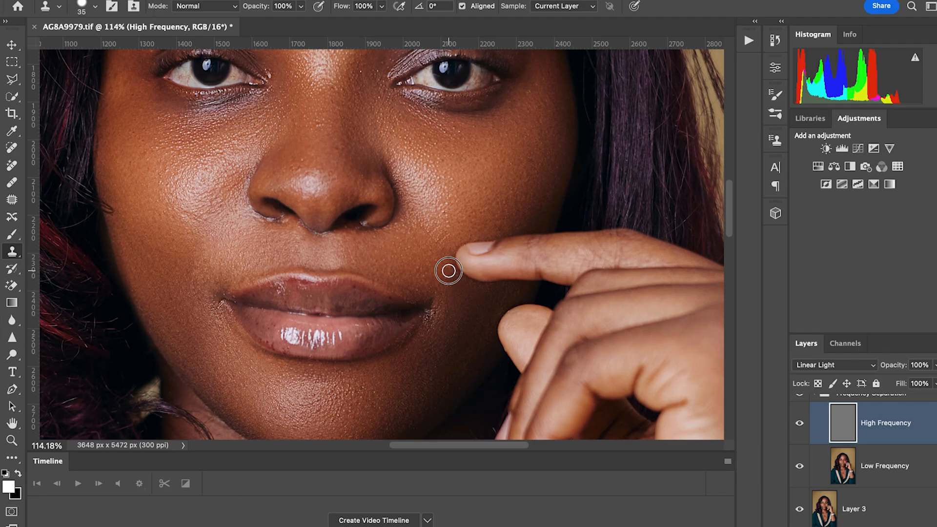
- Clone clean texture over the blemishes on the image-right side of the forehead and temple beside the hairline
{"action": "scroll", "coordinate": [416, 329], "scroll_direction": "up", "scroll_amount": 2}
{"action": "scroll", "coordinate": [417, 330], "scroll_direction": "up", "scroll_amount": 5}
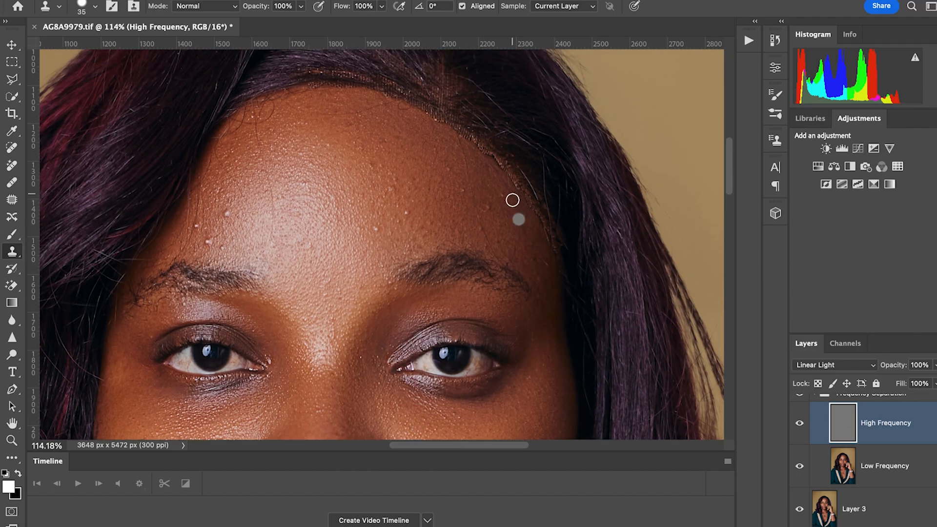
{"action": "left_click", "coordinate": [505, 244], "text": "alt"}
{"action": "mouse_move", "coordinate": [503, 256]}
{"action": "left_mouse_down"}
{"action": "mouse_move", "coordinate": [482, 213]}
{"action": "mouse_move", "coordinate": [501, 224]}
{"action": "left_mouse_up"}
{"action": "left_click", "coordinate": [492, 232], "text": "alt"}
{"action": "left_click", "coordinate": [475, 222]}
{"action": "left_click", "coordinate": [492, 215]}
{"action": "left_click", "coordinate": [502, 221], "text": "alt"}
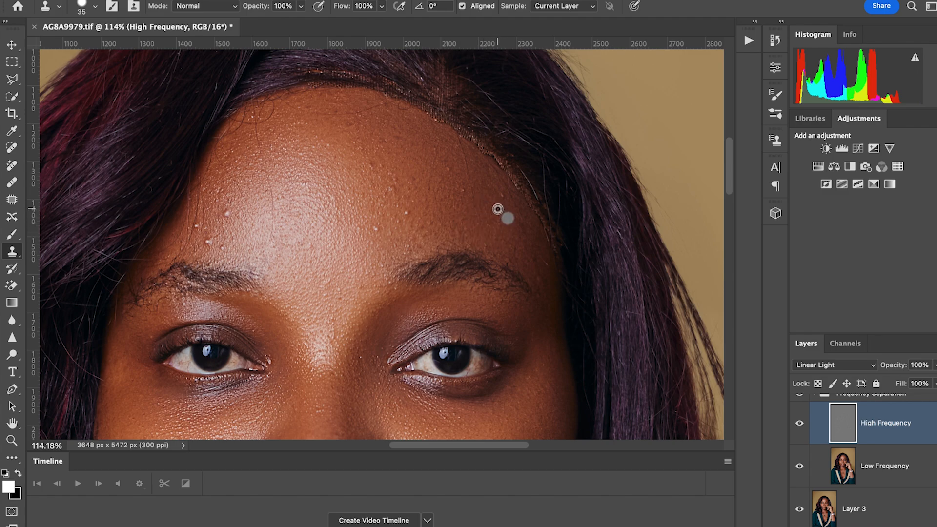
{"action": "left_click", "coordinate": [537, 259], "text": "alt"}
{"action": "mouse_move", "coordinate": [545, 266]}
{"action": "left_mouse_down"}
{"action": "mouse_move", "coordinate": [542, 278]}
{"action": "mouse_move", "coordinate": [534, 250]}
{"action": "left_mouse_up"}
- Remove the small bumps on the forehead above the image-right eyebrow with the size 35 Clone Stamp
{"action": "left_click", "coordinate": [408, 214]}
{"action": "left_click", "coordinate": [396, 219], "text": "alt"}
{"action": "left_click", "coordinate": [375, 228]}
{"action": "left_click", "coordinate": [389, 235], "text": "alt"}
{"action": "left_click", "coordinate": [396, 209]}
{"action": "left_click", "coordinate": [389, 193], "text": "alt"}
{"action": "left_click", "coordinate": [389, 186]}
{"action": "left_click", "coordinate": [384, 184], "text": "alt"}
{"action": "left_click", "coordinate": [387, 173]}
{"action": "left_click", "coordinate": [382, 184]}
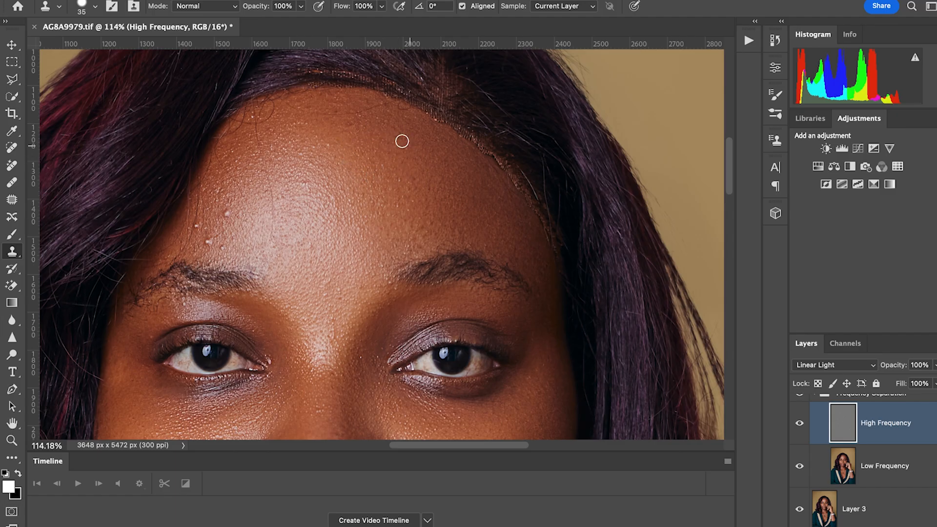
- Remove the bumps on the central forehead and above the image-left eyebrow with the Clone Stamp
{"action": "left_click", "coordinate": [402, 242], "text": "alt"}
{"action": "left_click", "coordinate": [322, 263]}
{"action": "left_click", "coordinate": [228, 211]}
{"action": "left_click", "coordinate": [209, 244]}
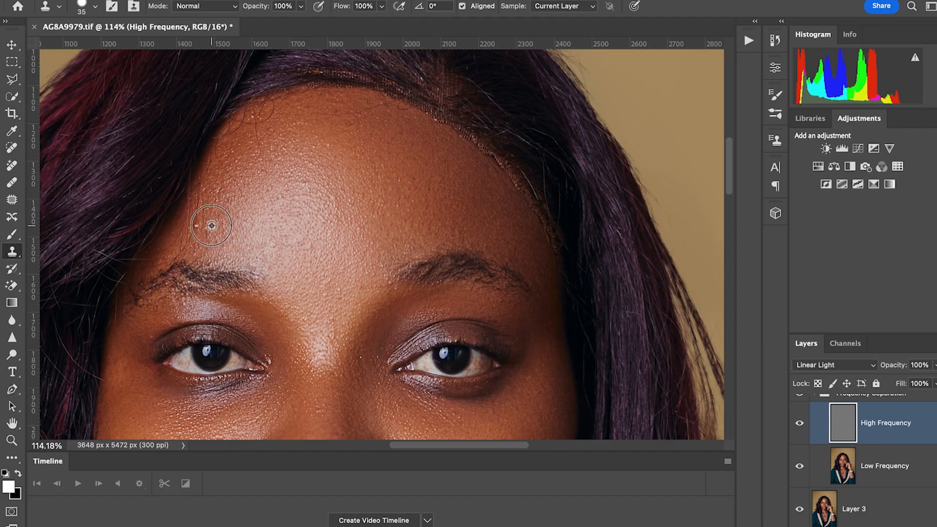
{"action": "left_click", "coordinate": [211, 218], "text": "alt"}
{"action": "left_click", "coordinate": [199, 192], "text": "alt"}
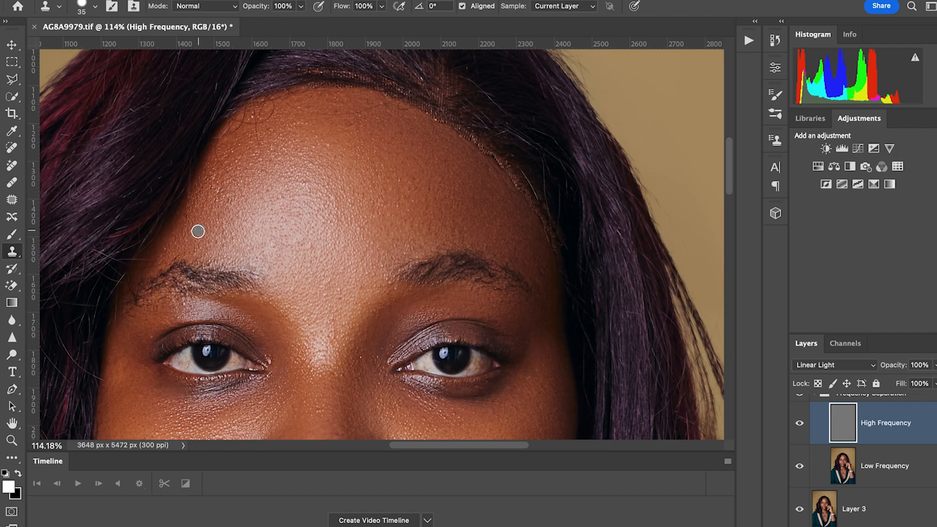
{"action": "left_click", "coordinate": [192, 246], "text": "alt"}
{"action": "left_click", "coordinate": [235, 200], "text": "alt"}
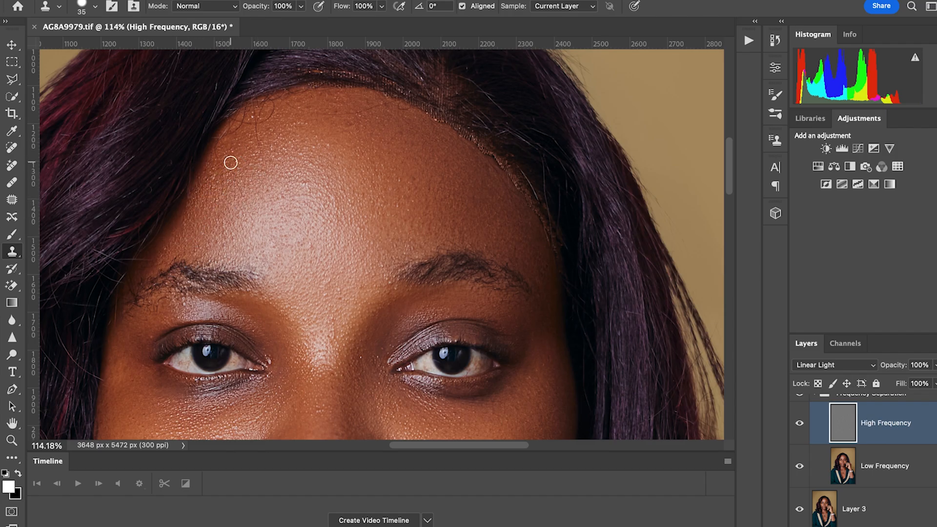
- Clone skin texture over the stray hairs and bumps along the upper forehead at the image-left and central hairline
{"action": "left_click", "coordinate": [249, 135], "text": "alt"}
{"action": "mouse_move", "coordinate": [247, 123]}
{"action": "left_mouse_down"}
{"action": "mouse_move", "coordinate": [237, 144]}
{"action": "mouse_move", "coordinate": [259, 127]}
{"action": "mouse_move", "coordinate": [261, 147]}
{"action": "left_mouse_up"}
{"action": "left_click", "coordinate": [289, 121], "text": "alt"}
{"action": "left_click_drag", "start_coordinate": [275, 108], "coordinate": [265, 123]}
{"action": "left_click", "coordinate": [294, 107]}
{"action": "left_click", "coordinate": [343, 114], "text": "alt"}
{"action": "mouse_move", "coordinate": [339, 107]}
{"action": "left_mouse_down"}
{"action": "mouse_move", "coordinate": [369, 118]}
{"action": "mouse_move", "coordinate": [400, 113]}
{"action": "mouse_move", "coordinate": [357, 107]}
{"action": "mouse_move", "coordinate": [364, 120]}
{"action": "mouse_move", "coordinate": [342, 112]}
{"action": "left_mouse_up"}
{"action": "left_click", "coordinate": [401, 113], "text": "alt"}
{"action": "left_click", "coordinate": [344, 117], "text": "alt"}
- Clean up the uneven texture along the image-right hairline from the temple to the top of the forehead
{"action": "scroll", "coordinate": [306, 131], "scroll_direction": "down", "scroll_amount": 2}
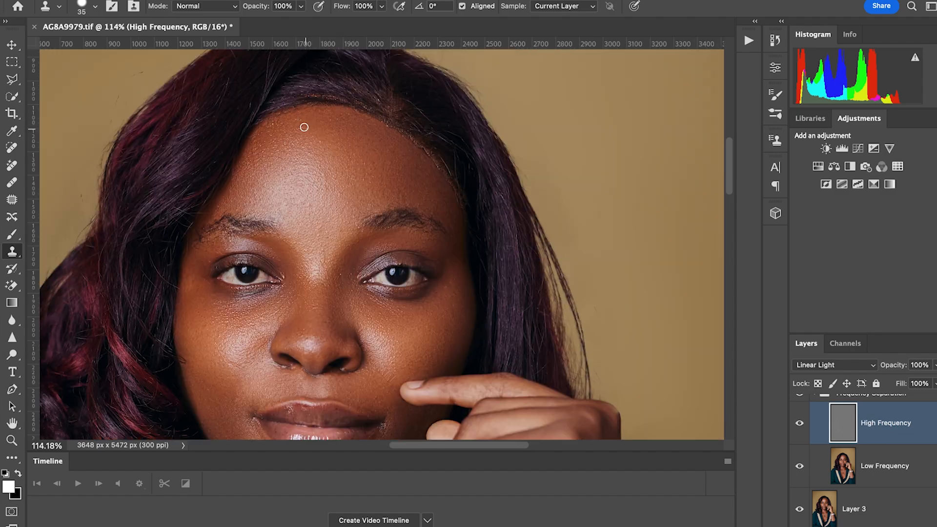
{"action": "scroll", "coordinate": [394, 189], "scroll_direction": "up", "scroll_amount": 2}
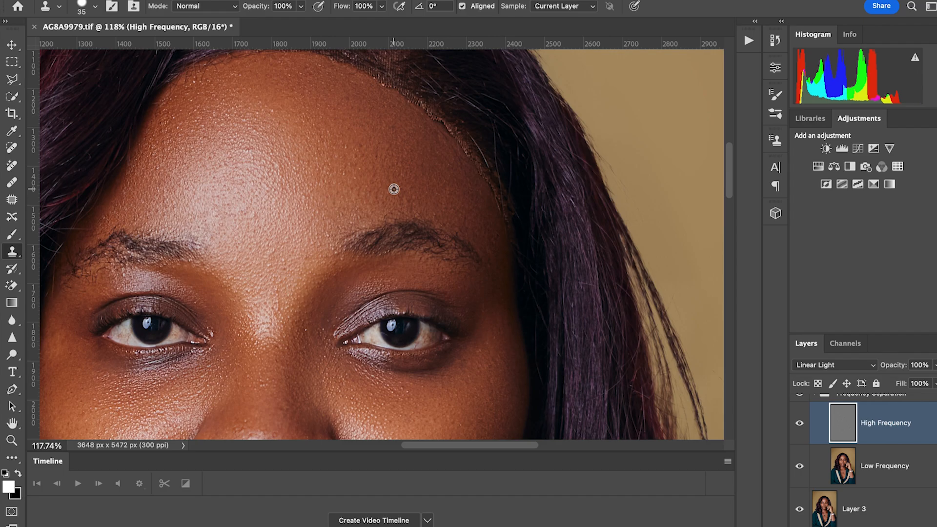
{"action": "left_click", "coordinate": [517, 228], "text": "alt"}
{"action": "mouse_move", "coordinate": [508, 225]}
{"action": "left_mouse_down"}
{"action": "mouse_move", "coordinate": [523, 242]}
{"action": "mouse_move", "coordinate": [515, 238]}
{"action": "left_mouse_up"}
{"action": "left_click", "coordinate": [509, 208], "text": "alt"}
{"action": "mouse_move", "coordinate": [504, 209]}
{"action": "left_mouse_down"}
{"action": "mouse_move", "coordinate": [532, 208]}
{"action": "mouse_move", "coordinate": [502, 212]}
{"action": "mouse_move", "coordinate": [496, 200]}
{"action": "mouse_move", "coordinate": [486, 207]}
{"action": "mouse_move", "coordinate": [490, 189]}
{"action": "mouse_move", "coordinate": [480, 177]}
{"action": "mouse_move", "coordinate": [478, 194]}
{"action": "mouse_move", "coordinate": [477, 169]}
{"action": "mouse_move", "coordinate": [452, 153]}
{"action": "left_mouse_up"}
{"action": "left_click", "coordinate": [501, 201], "text": "alt"}
{"action": "left_click", "coordinate": [496, 209], "text": "alt"}
{"action": "left_click", "coordinate": [487, 198], "text": "alt"}
{"action": "left_click", "coordinate": [478, 176], "text": "alt"}
{"action": "left_click", "coordinate": [441, 138], "text": "alt"}
{"action": "mouse_move", "coordinate": [440, 133]}
{"action": "left_mouse_down"}
{"action": "mouse_move", "coordinate": [411, 104]}
{"action": "mouse_move", "coordinate": [416, 128]}
{"action": "mouse_move", "coordinate": [445, 144]}
{"action": "mouse_move", "coordinate": [405, 108]}
{"action": "mouse_move", "coordinate": [403, 95]}
{"action": "mouse_move", "coordinate": [360, 82]}
{"action": "left_mouse_up"}
{"action": "left_click", "coordinate": [402, 108], "text": "alt"}
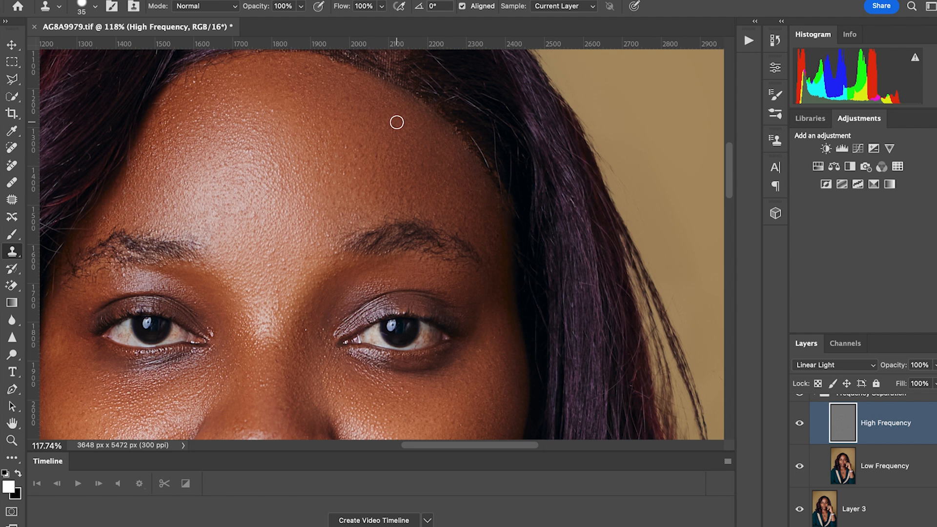
- Clone smooth texture along the top hairline from the middle of the forehead to its image-left edge
{"action": "scroll", "coordinate": [376, 128], "scroll_direction": "up", "scroll_amount": 3}
{"action": "mouse_move", "coordinate": [344, 136]}
{"action": "left_mouse_down"}
{"action": "mouse_move", "coordinate": [316, 144]}
{"action": "mouse_move", "coordinate": [333, 147]}
{"action": "mouse_move", "coordinate": [336, 134]}
{"action": "mouse_move", "coordinate": [277, 139]}
{"action": "left_mouse_up"}
{"action": "left_click", "coordinate": [326, 141], "text": "alt"}
{"action": "left_click", "coordinate": [273, 130], "text": "alt"}
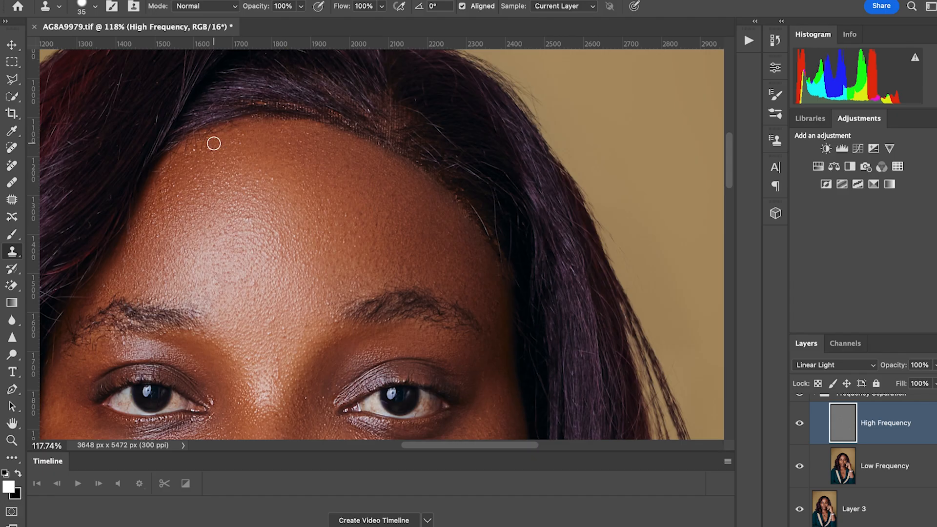
{"action": "left_click", "coordinate": [199, 159], "text": "alt"}
{"action": "left_click_drag", "start_coordinate": [198, 141], "coordinate": [233, 133]}
- Touch up the texture beside the image-left eyebrow's outer end and along the image-right hairline
{"action": "scroll", "coordinate": [148, 331], "scroll_direction": "down", "scroll_amount": 1}
{"action": "left_click", "coordinate": [83, 348], "text": "alt"}
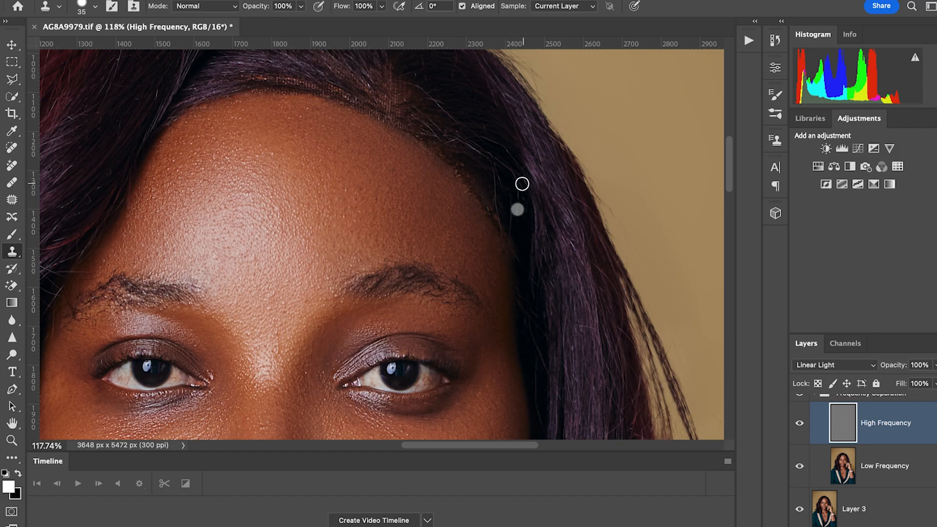
{"action": "left_click", "coordinate": [486, 178], "text": "alt"}
{"action": "left_click", "coordinate": [480, 189], "text": "alt"}
- Clone clean texture over the image-right side of the neck with the Clone Stamp enlarged to size 40
{"action": "scroll", "coordinate": [443, 234], "scroll_direction": "down", "scroll_amount": 5}
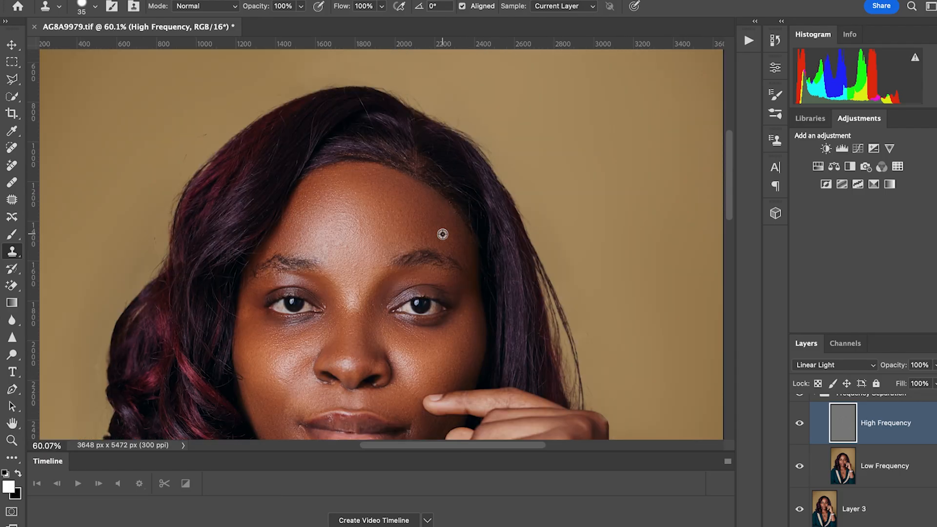
{"action": "scroll", "coordinate": [479, 277], "scroll_direction": "down", "scroll_amount": 3}
{"action": "scroll", "coordinate": [471, 305], "scroll_direction": "down", "scroll_amount": 2}
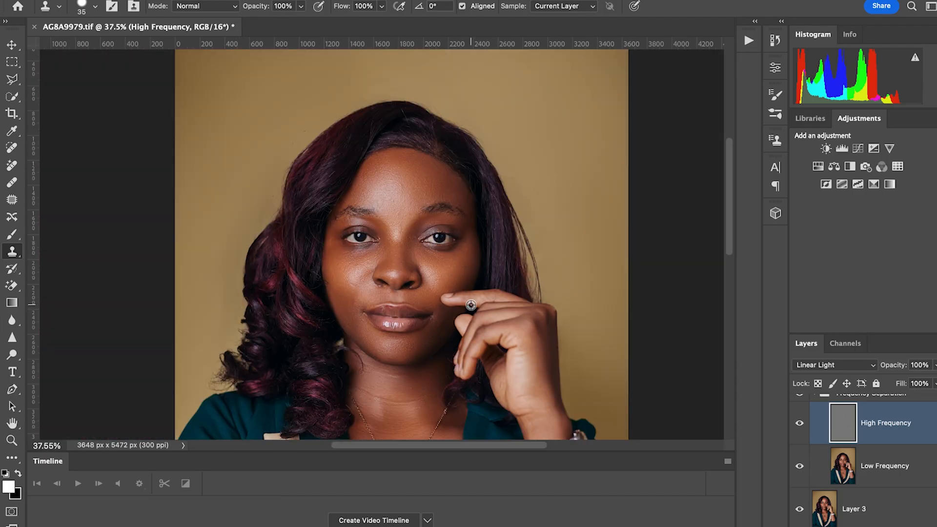
{"action": "scroll", "coordinate": [433, 280], "scroll_direction": "down", "scroll_amount": 4}
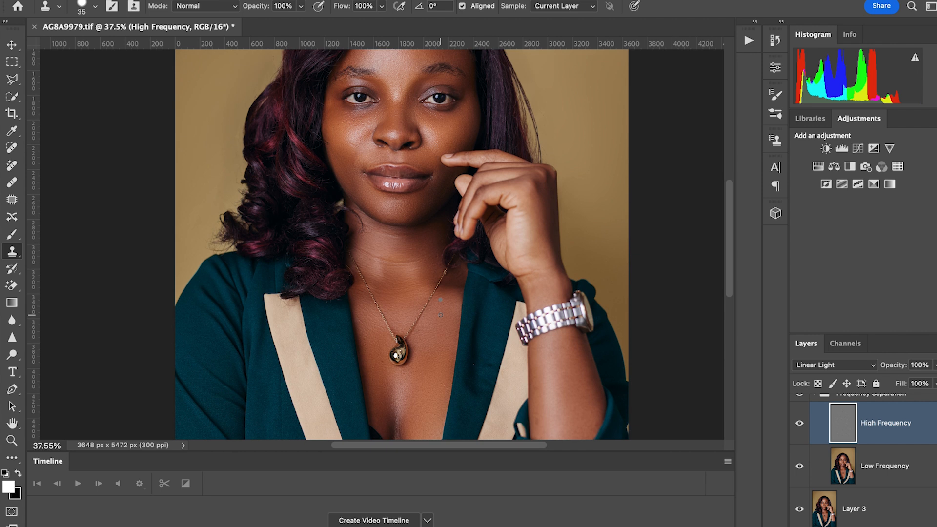
{"action": "scroll", "coordinate": [425, 297], "scroll_direction": "up", "scroll_amount": 4}
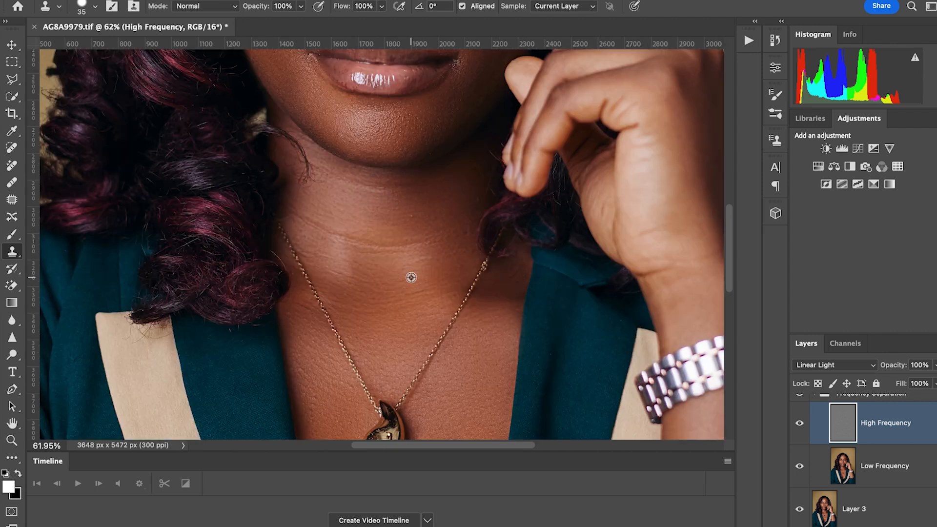
{"action": "left_click", "coordinate": [397, 226], "text": "alt"}
{"action": "left_click", "coordinate": [461, 245], "text": "alt"}
{"action": "left_click", "coordinate": [467, 232]}
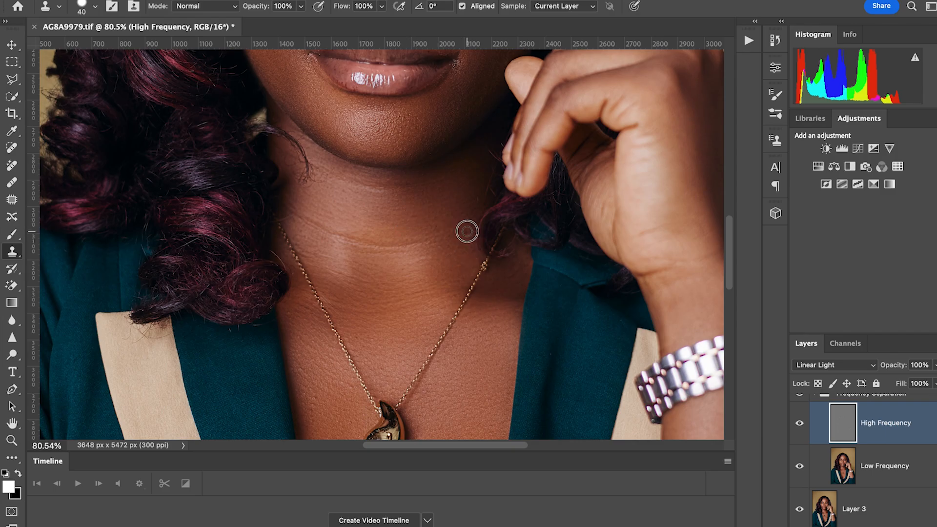
{"action": "left_click", "coordinate": [469, 211], "text": "alt"}
{"action": "left_click", "coordinate": [480, 201]}
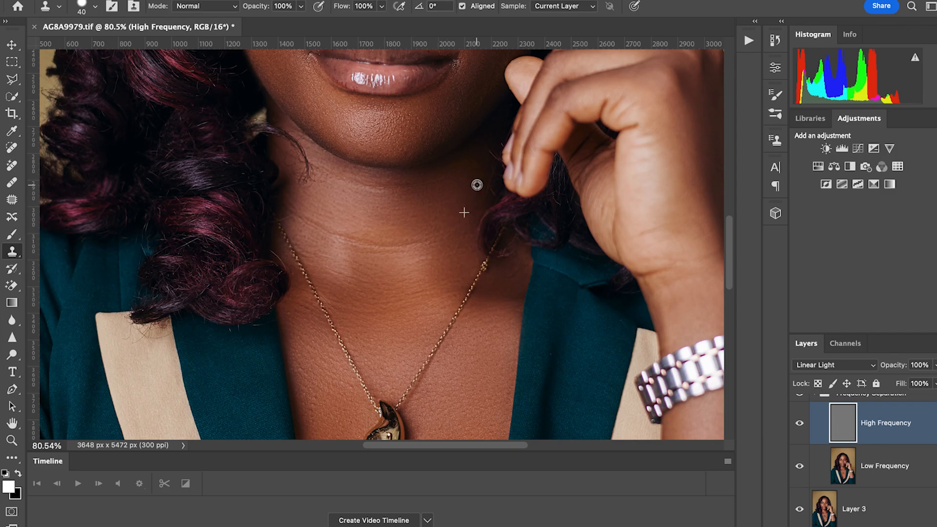
{"action": "left_click", "coordinate": [493, 158], "text": "alt"}
- Retouch the skin texture on the image-left chest beside the lapel and on the neck below the chin
{"action": "left_click", "coordinate": [317, 416], "text": "alt"}
{"action": "left_click_drag", "start_coordinate": [315, 400], "coordinate": [312, 420]}
{"action": "left_click_drag", "start_coordinate": [320, 375], "coordinate": [307, 378]}
{"action": "left_click", "coordinate": [312, 389], "text": "alt"}
{"action": "left_click", "coordinate": [300, 366], "text": "alt"}
{"action": "left_click", "coordinate": [293, 222], "text": "alt"}
{"action": "left_click", "coordinate": [425, 140], "text": "alt"}
- Clone clean texture over the lower face and lips with the size 40 Clone Stamp
{"action": "scroll", "coordinate": [477, 134], "scroll_direction": "left", "scroll_amount": 2}
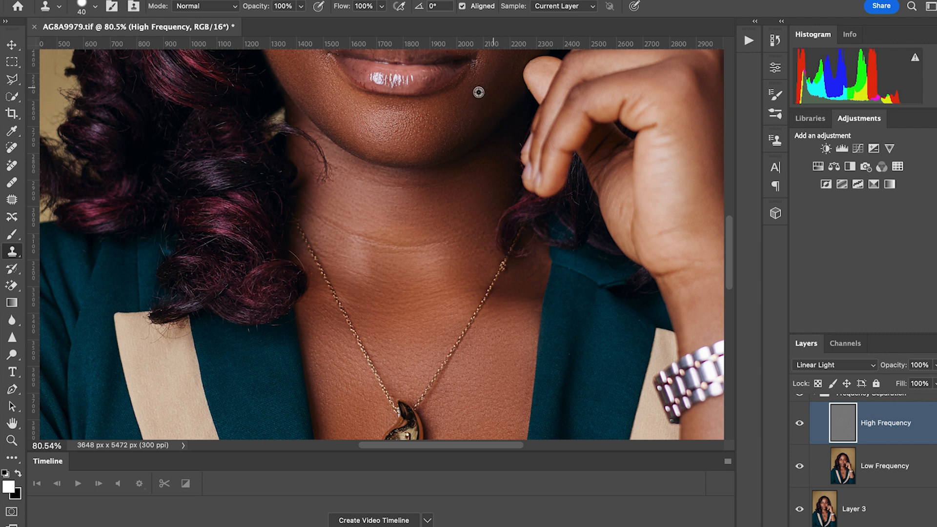
{"action": "scroll", "coordinate": [452, 98], "scroll_direction": "left", "scroll_amount": 2}
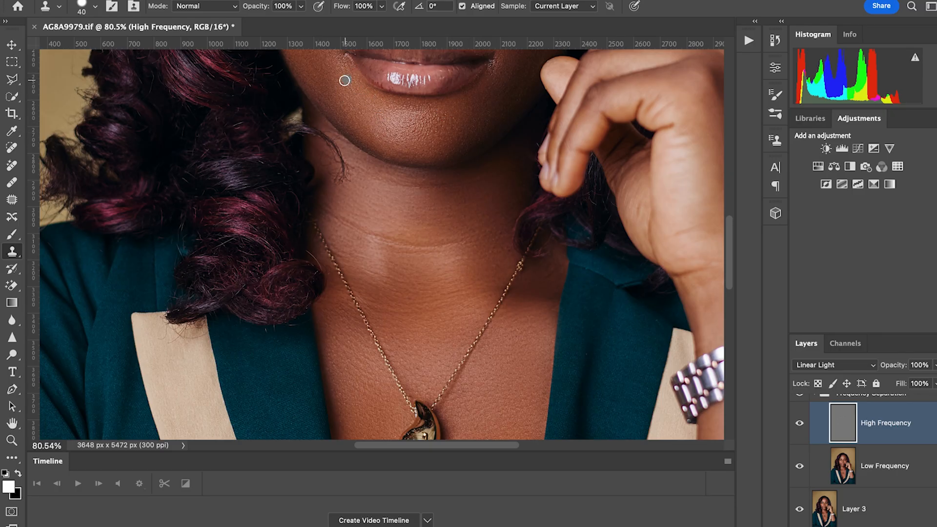
{"action": "scroll", "coordinate": [438, 112], "scroll_direction": "left", "scroll_amount": 1}
{"action": "scroll", "coordinate": [431, 117], "scroll_direction": "up", "scroll_amount": 5}
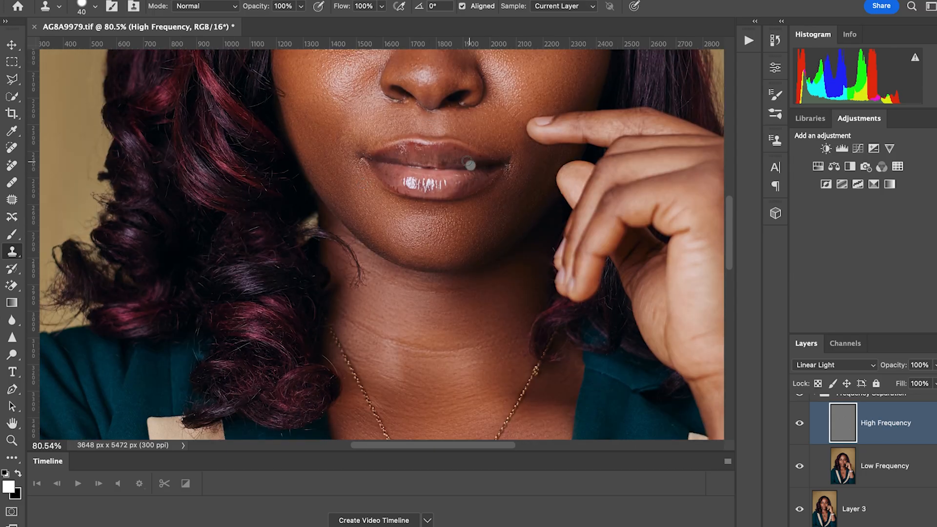
{"action": "left_click", "coordinate": [457, 150], "text": "alt"}
{"action": "left_click", "coordinate": [394, 180], "text": "alt"}
- Touch up the texture around the nose, the image-left cheek and temple, and below the image-right eye
{"action": "scroll", "coordinate": [483, 120], "scroll_direction": "up", "scroll_amount": 2}
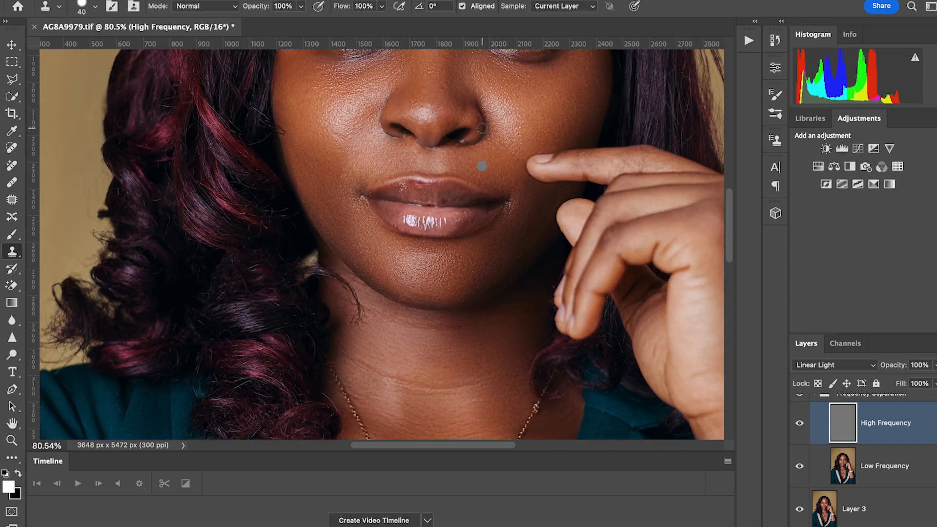
{"action": "left_click", "coordinate": [409, 106], "text": "alt"}
{"action": "left_click", "coordinate": [315, 105], "text": "alt"}
{"action": "left_click", "coordinate": [354, 100], "text": "alt"}
{"action": "scroll", "coordinate": [386, 78], "scroll_direction": "up", "scroll_amount": 5}
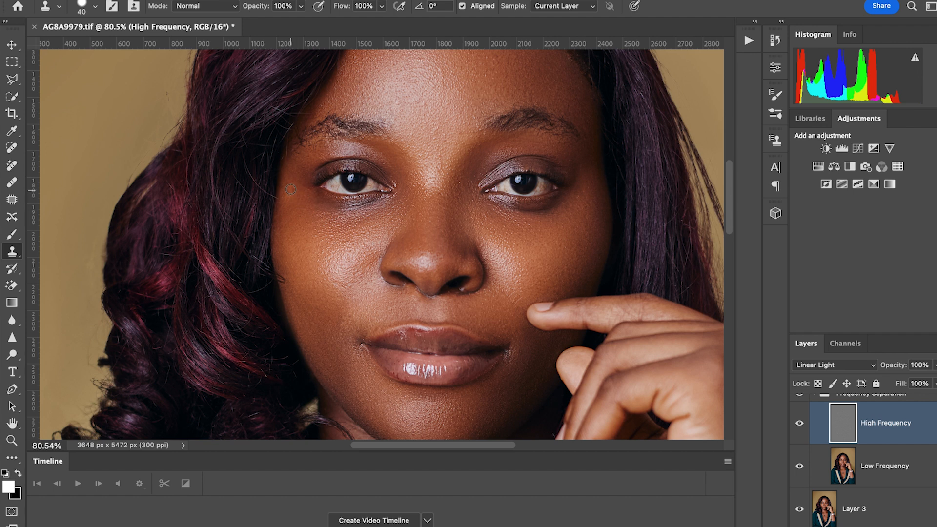
{"action": "left_click", "coordinate": [289, 162], "text": "alt"}
{"action": "left_click", "coordinate": [517, 216], "text": "alt"}
- Select the Low Frequency layer and switch to the Mixer Brush
{"action": "scroll", "coordinate": [530, 242], "scroll_direction": "down", "scroll_amount": 5}
{"action": "scroll", "coordinate": [530, 242], "scroll_direction": "down", "scroll_amount": 3}
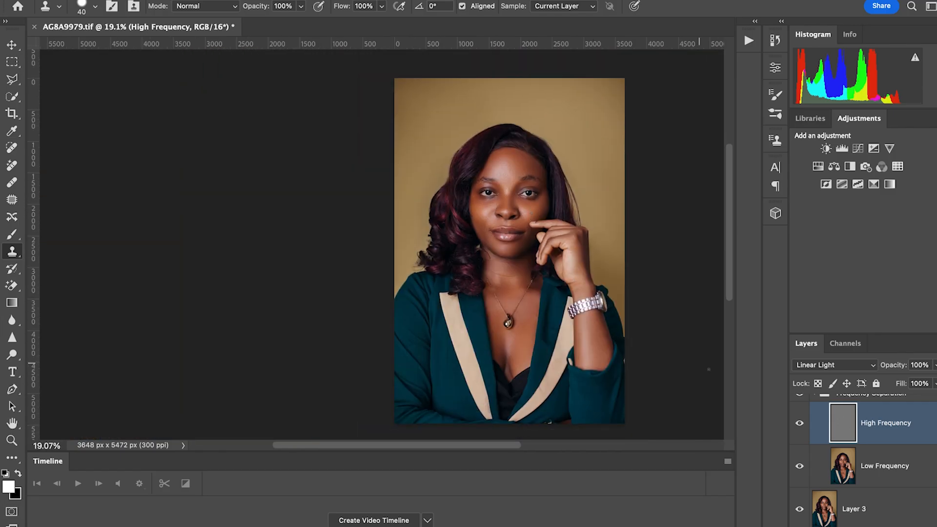
{"action": "scroll", "coordinate": [557, 262], "scroll_direction": "up", "scroll_amount": 3}
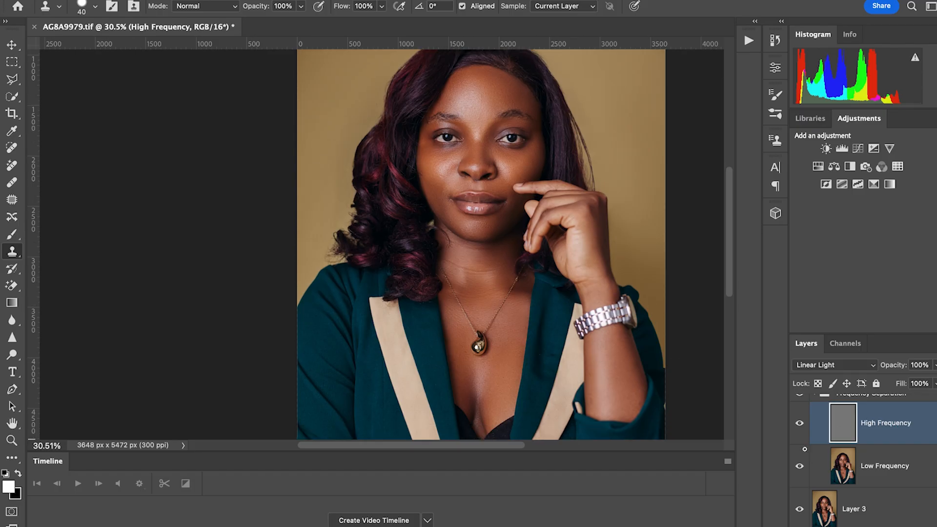
{"action": "left_click", "coordinate": [897, 467]}
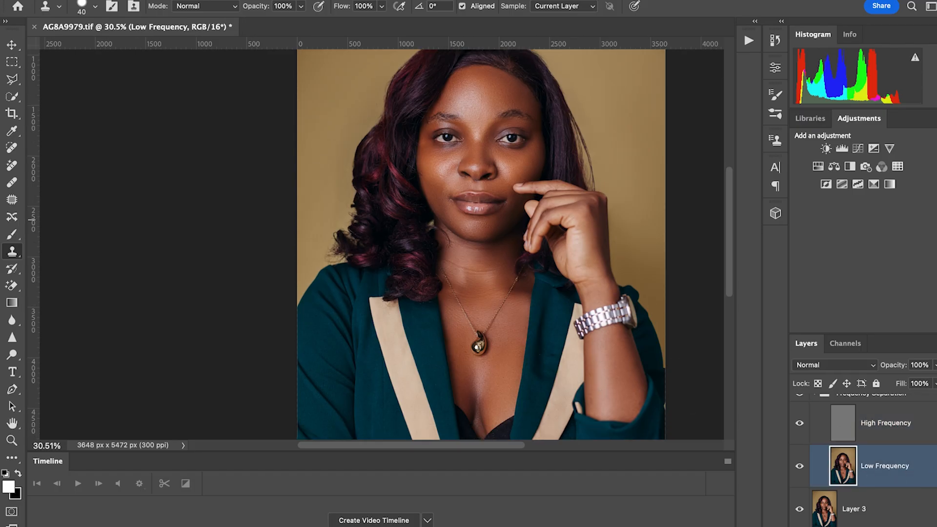
{"action": "left_click", "coordinate": [14, 457]}
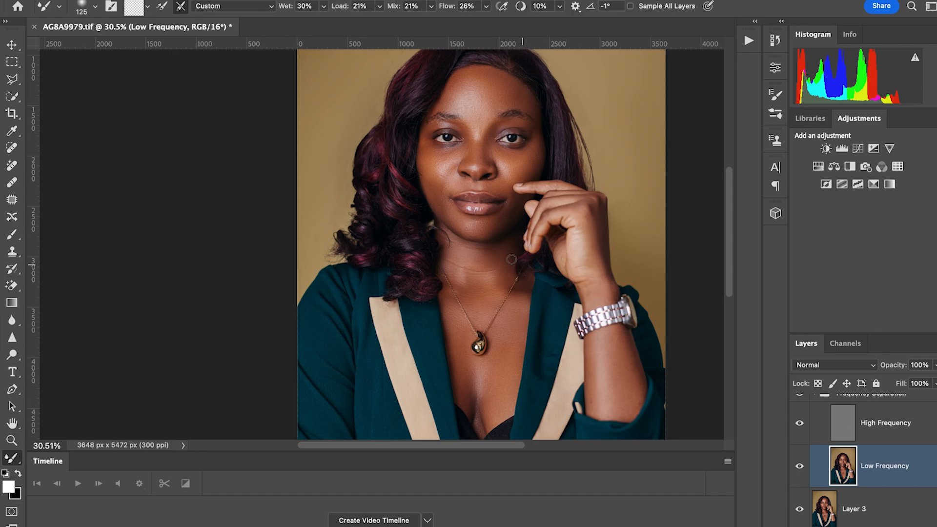
- Blend the skin tones across the lower neck above the necklace with an enlarged Mixer Brush
{"action": "key", "text": "bracketleft"}
{"action": "key", "text": "bracketright"}
{"action": "key", "text": "bracketright"}
{"action": "key", "text": "bracketright"}
{"action": "key", "text": "bracketright"}
{"action": "key", "text": "bracketright"}
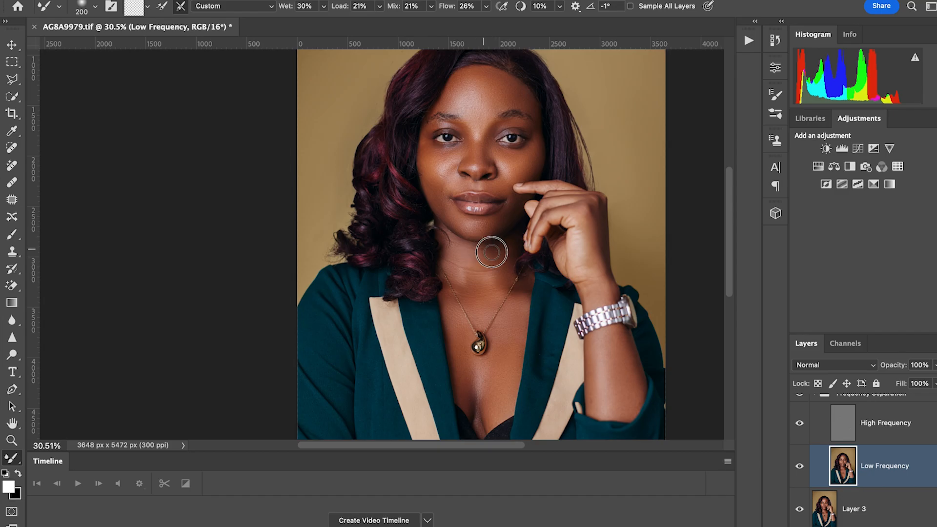
{"action": "key", "text": "bracketright"}
{"action": "key", "text": "bracketright"}
{"action": "mouse_move", "coordinate": [482, 279]}
{"action": "left_mouse_down"}
{"action": "mouse_move", "coordinate": [489, 275]}
{"action": "mouse_move", "coordinate": [469, 271]}
{"action": "mouse_move", "coordinate": [488, 282]}
{"action": "mouse_move", "coordinate": [462, 289]}
{"action": "left_mouse_up"}
- Blend the tones beside the image-left lapel at Mixer Brush size 150 and across the lower chest at size 300
{"action": "key", "text": "bracketleft"}
{"action": "key", "text": "bracketleft"}
{"action": "key", "text": "bracketleft"}
{"action": "key", "text": "bracketleft"}
{"action": "key", "text": "bracketleft"}
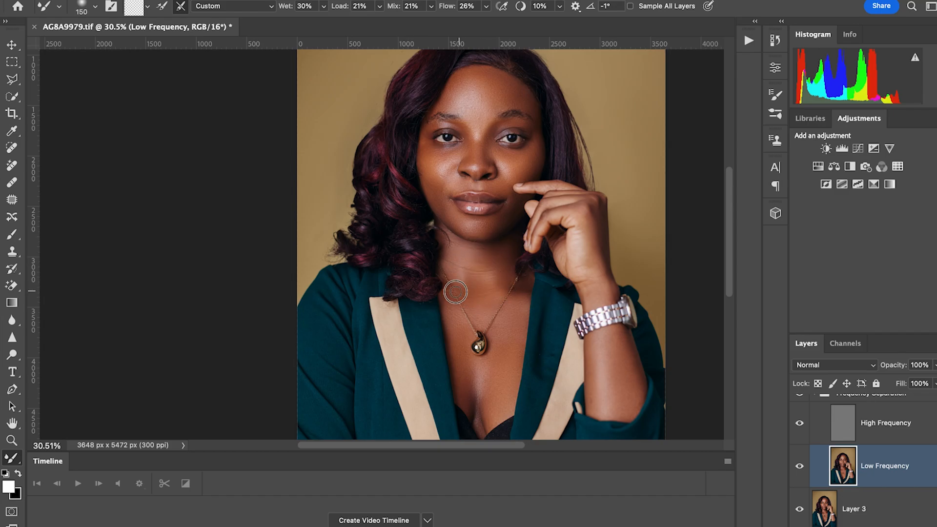
{"action": "key", "text": "bracketright"}
{"action": "key", "text": "bracketright"}
{"action": "scroll", "coordinate": [458, 340], "scroll_direction": "up", "scroll_amount": 1}
{"action": "key", "text": "bracketleft"}
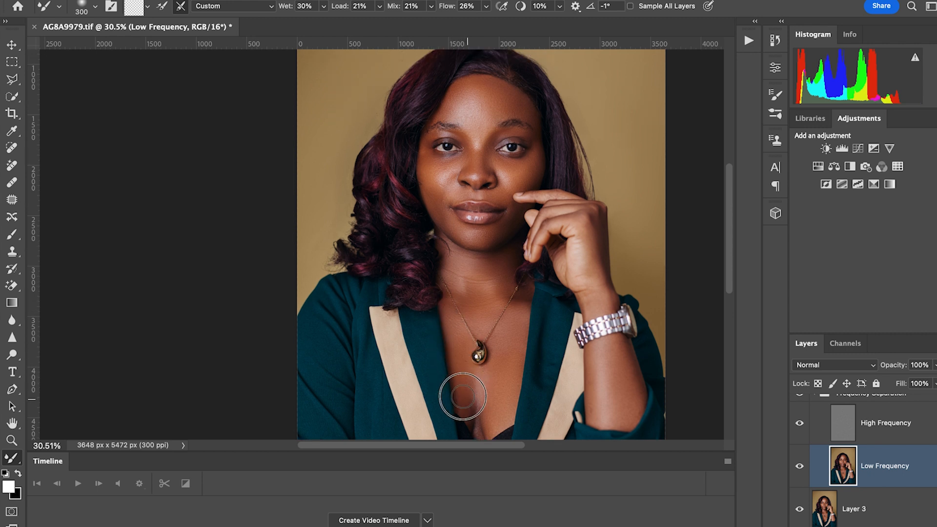
{"action": "mouse_move", "coordinate": [465, 413]}
{"action": "left_mouse_down"}
{"action": "mouse_move", "coordinate": [483, 424]}
{"action": "mouse_move", "coordinate": [503, 380]}
{"action": "mouse_move", "coordinate": [493, 404]}
{"action": "mouse_move", "coordinate": [499, 380]}
{"action": "left_mouse_up"}
- Finish blending the skin tones on the lower chest and across the neck with the Mixer Brush at size 250
{"action": "key", "text": "bracketright"}
{"action": "key", "text": "bracketleft"}
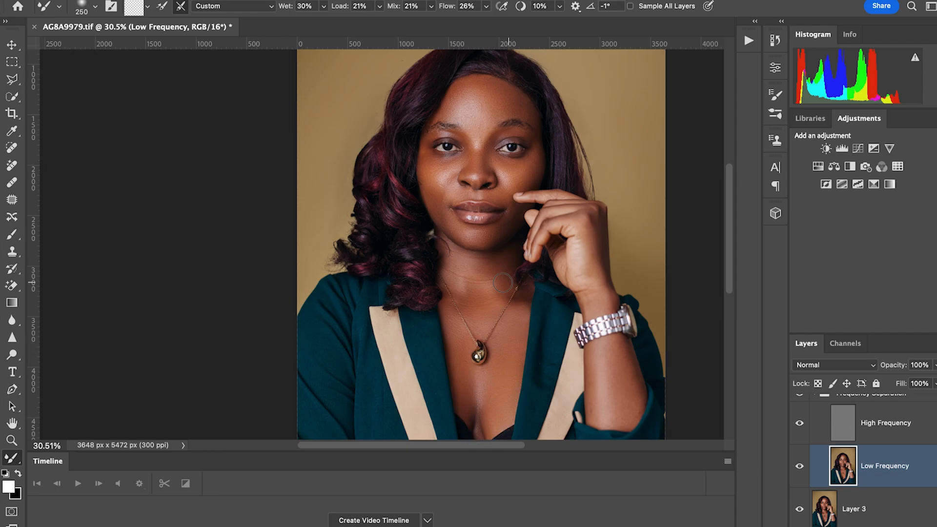
{"action": "key", "text": "bracketright"}
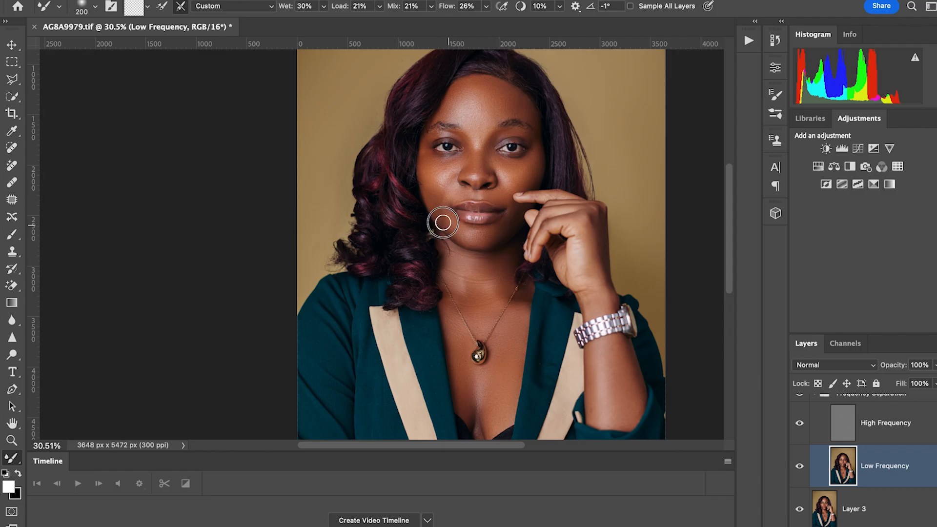
- Blend the tones on the image-left cheek beside the mouth and across the chin with the Mixer Brush at about size 175
{"action": "left_click_drag", "start_coordinate": [446, 212], "coordinate": [440, 210]}
{"action": "key", "text": "bracketleft"}
{"action": "key", "text": "bracketleft"}
{"action": "key", "text": "bracketleft"}
{"action": "key", "text": "bracketleft"}
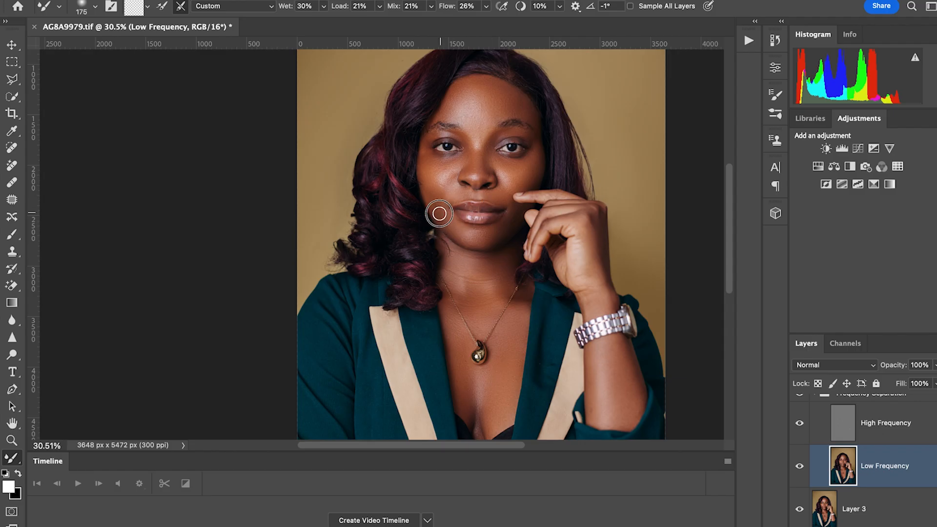
{"action": "left_click_drag", "start_coordinate": [458, 235], "coordinate": [488, 230]}
{"action": "key", "text": "bracketright"}
{"action": "key", "text": "bracketright"}
{"action": "key", "text": "bracketright"}
{"action": "key", "text": "bracketright"}
{"action": "key", "text": "bracketleft"}
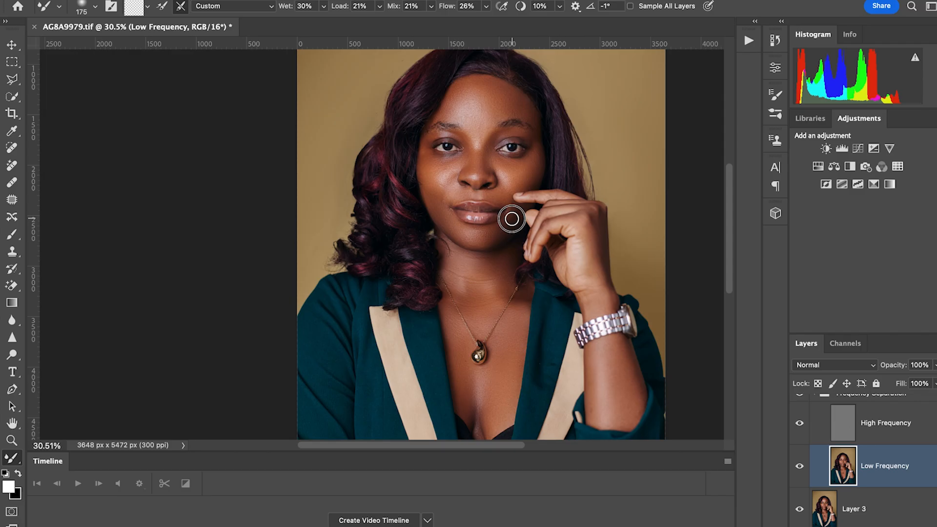
- Blend the tones beside the image-right nostril with the Mixer Brush at size 100
{"action": "key", "text": "bracketleft"}
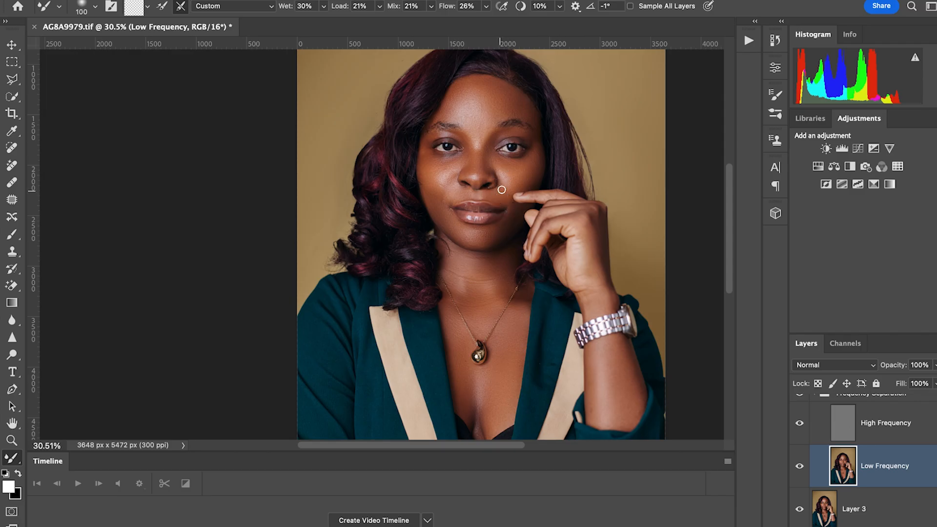
{"action": "key", "text": "bracketright"}
{"action": "key", "text": "bracketleft"}
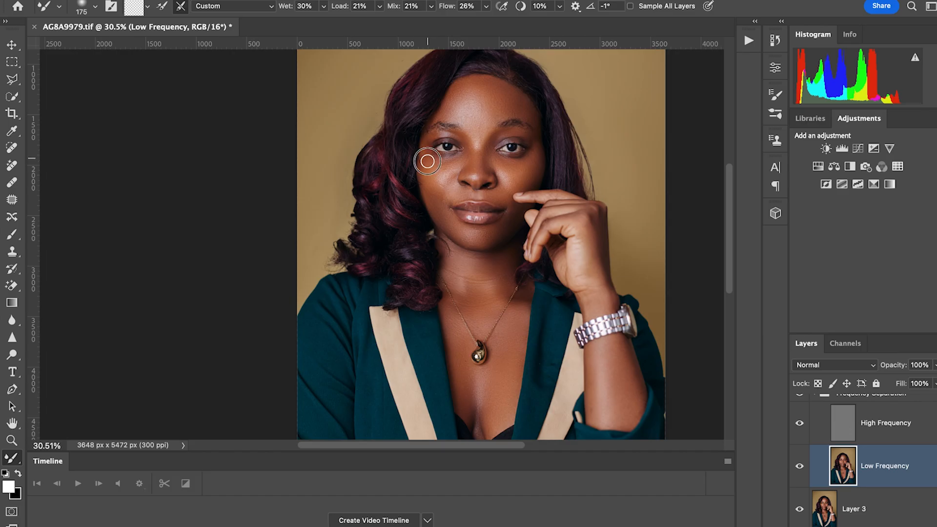
- Blend the tones around the outer corner of the image-left eye with the Mixer Brush, starting at size 100
{"action": "key", "text": "bracketleft"}
{"action": "key", "text": "bracketleft"}
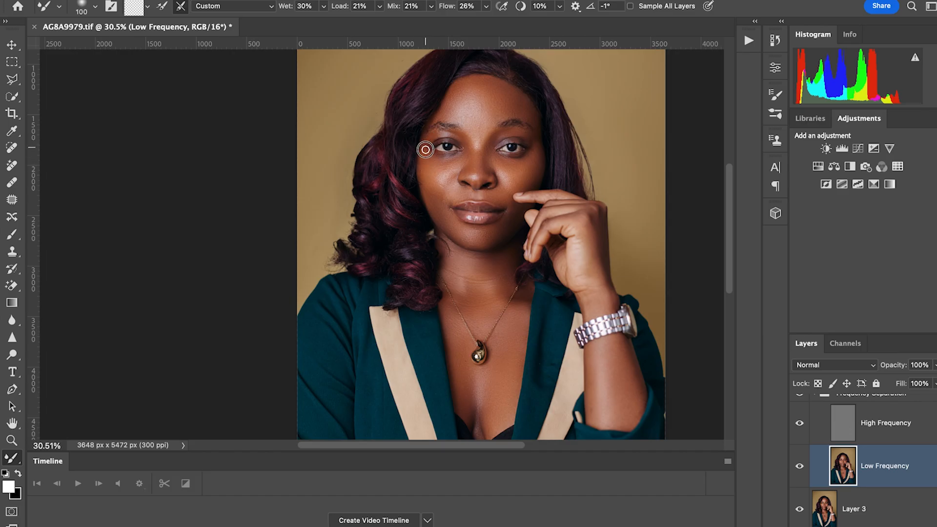
{"action": "key", "text": "bracketright"}
{"action": "key", "text": "bracketright"}
{"action": "key", "text": "bracketright"}
{"action": "key", "text": "bracketleft"}
{"action": "key", "text": "bracketleft"}
{"action": "key", "text": "bracketright"}
{"action": "key", "text": "bracketright"}
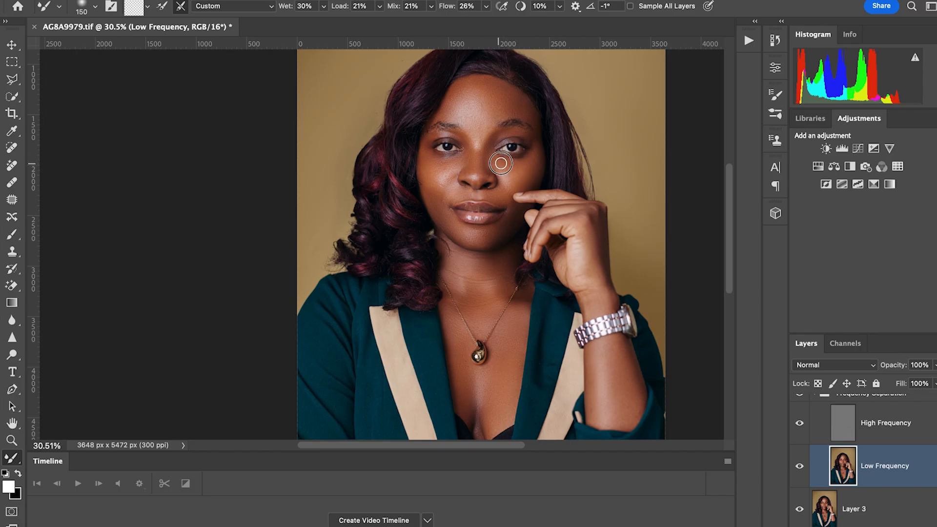
- Blend the skin below the image-right eye and beside the nose with progressively smaller Mixer Brush sizes, starting at 150
{"action": "key", "text": "bracketleft"}
{"action": "key", "text": "bracketleft"}
{"action": "key", "text": "bracketleft"}
{"action": "key", "text": "bracketleft"}
{"action": "key", "text": "bracketleft"}
{"action": "key", "text": "bracketleft"}
- Blend the tones across the center of the forehead with the Mixer Brush at sizes 500 and 300
{"action": "scroll", "coordinate": [482, 116], "scroll_direction": "down", "scroll_amount": 1}
{"action": "key", "text": "bracketright"}
{"action": "key", "text": "bracketright"}
{"action": "key", "text": "bracketright"}
{"action": "key", "text": "bracketright"}
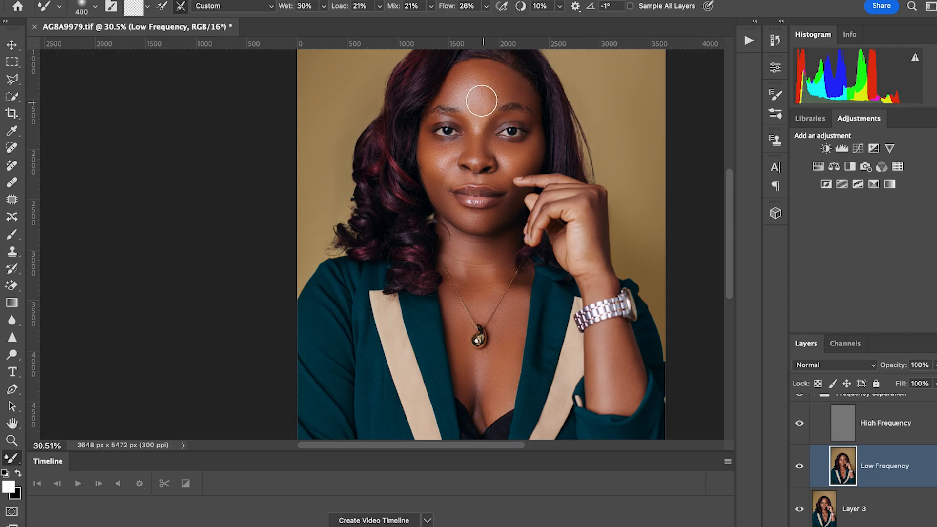
{"action": "key", "text": "bracketright"}
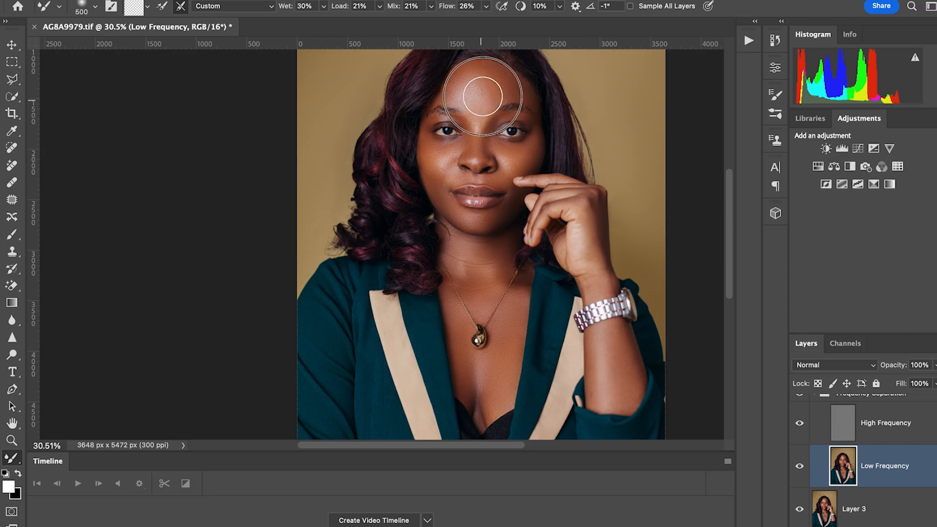
{"action": "key", "text": "bracketleft"}
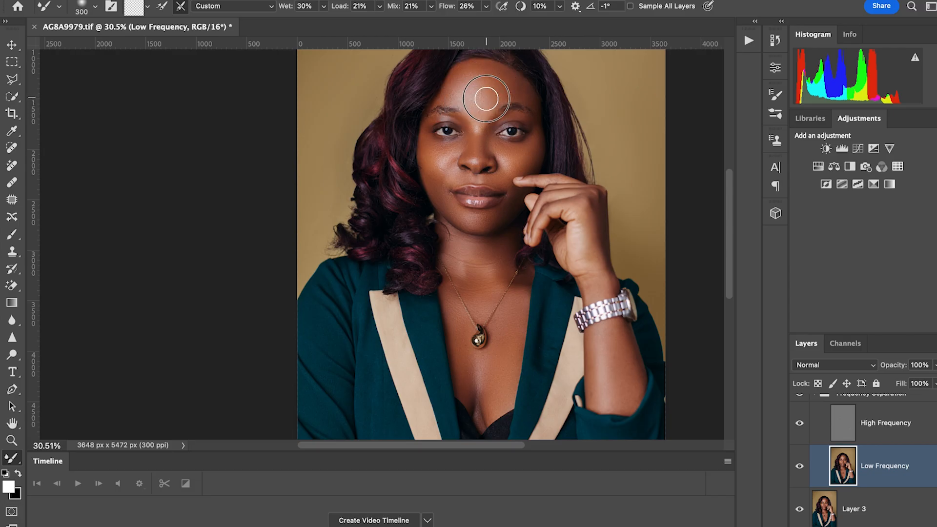
{"action": "key", "text": "bracketleft"}
{"action": "key", "text": "bracketleft"}
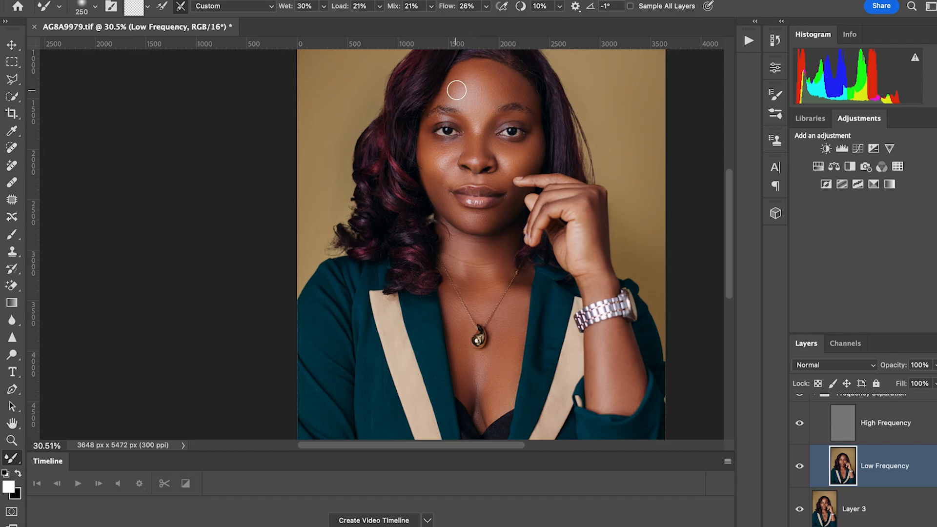
- Smooth the image-left forehead, the hairline and the image-right forehead with Mixer Brush sizes between 250 and 175
{"action": "mouse_move", "coordinate": [454, 100]}
{"action": "left_mouse_down"}
{"action": "mouse_move", "coordinate": [458, 92]}
{"action": "mouse_move", "coordinate": [446, 92]}
{"action": "mouse_move", "coordinate": [477, 68]}
{"action": "mouse_move", "coordinate": [467, 67]}
{"action": "left_mouse_up"}
{"action": "key", "text": "bracketleft"}
{"action": "key", "text": "bracketleft"}
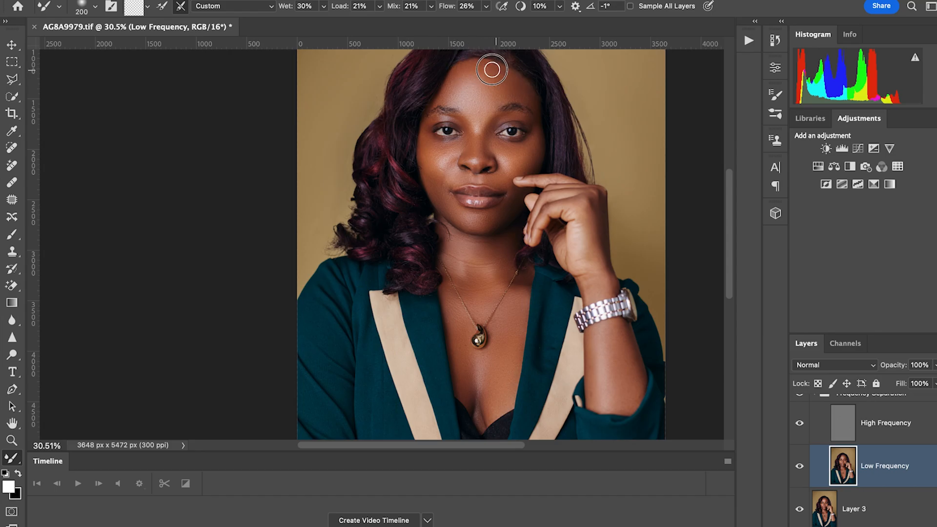
{"action": "mouse_move", "coordinate": [502, 69]}
{"action": "left_mouse_down"}
{"action": "mouse_move", "coordinate": [529, 87]}
{"action": "mouse_move", "coordinate": [525, 96]}
{"action": "left_mouse_up"}
{"action": "key", "text": "bracketright"}
{"action": "key", "text": "bracketright"}
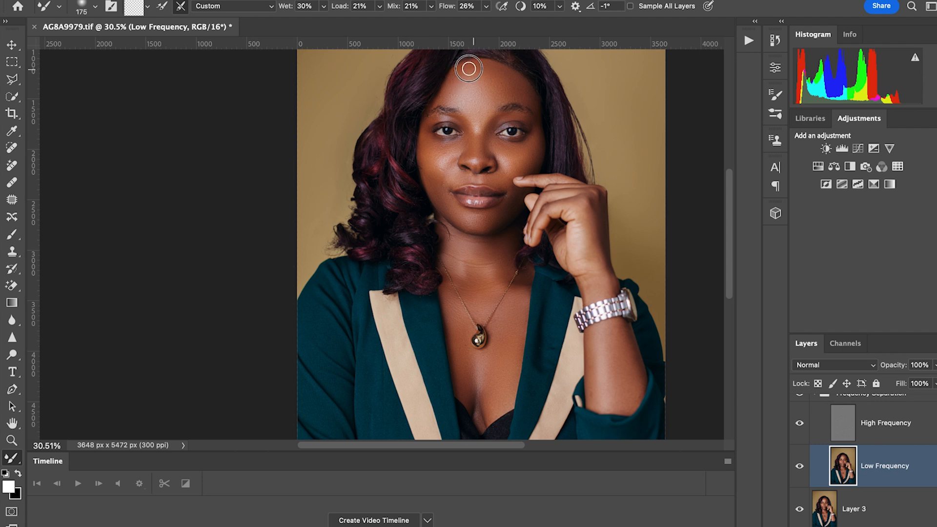
{"action": "key", "text": "bracketright"}
{"action": "key", "text": "bracketleft"}
{"action": "key", "text": "bracketleft"}
{"action": "scroll", "coordinate": [519, 171], "scroll_direction": "up", "scroll_amount": 2}
{"action": "key", "text": "bracketright"}
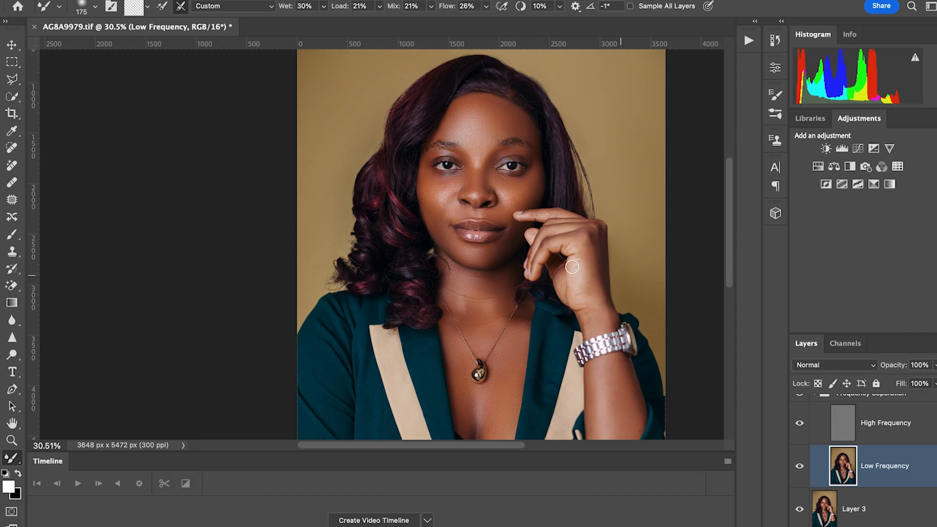
- Collapse the Frequency Separation group and compare the portrait with and without the retouching
{"action": "scroll", "coordinate": [539, 251], "scroll_direction": "down", "scroll_amount": 5}
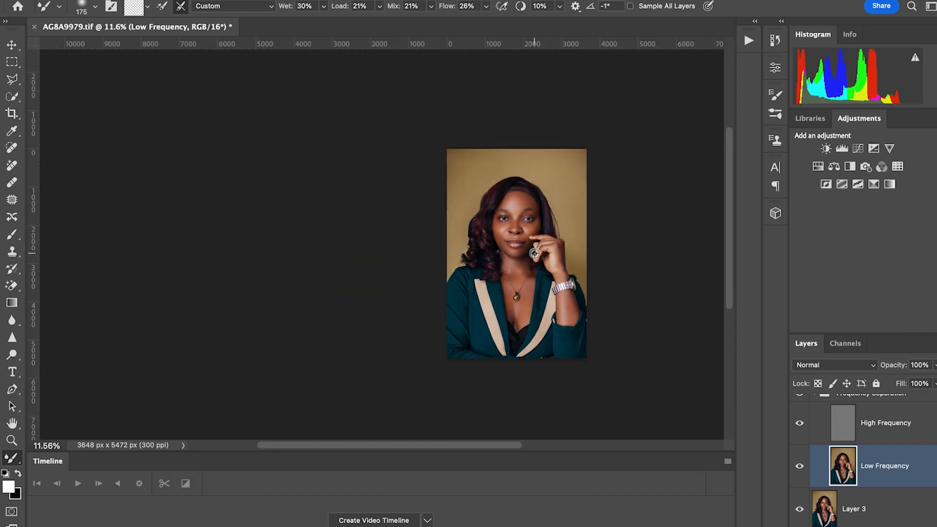
{"action": "scroll", "coordinate": [535, 254], "scroll_direction": "up", "scroll_amount": 5}
{"action": "scroll", "coordinate": [534, 253], "scroll_direction": "down", "scroll_amount": 2}
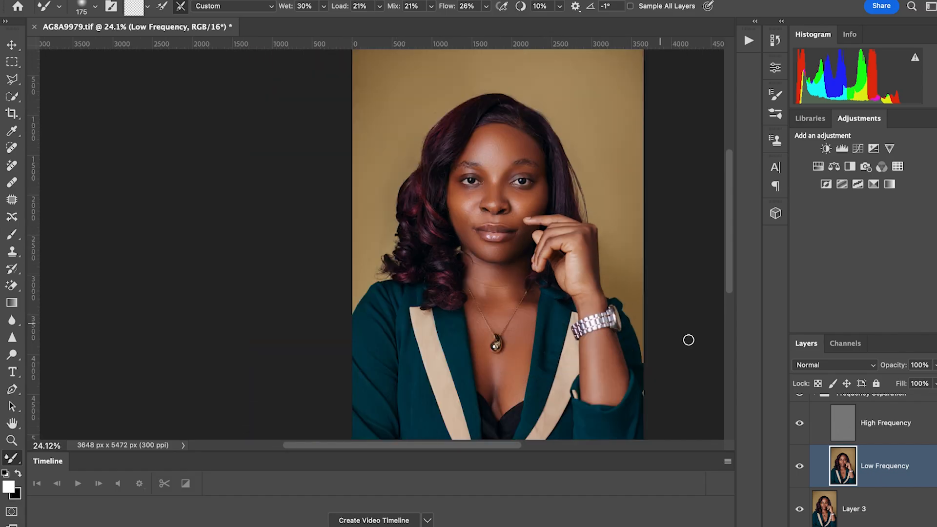
{"action": "scroll", "coordinate": [865, 451], "scroll_direction": "up", "scroll_amount": 1}
{"action": "left_click", "coordinate": [814, 403]}
{"action": "left_click", "coordinate": [799, 402]}
{"action": "left_click", "coordinate": [800, 403]}
{"action": "left_click", "coordinate": [800, 404]}
{"action": "left_click", "coordinate": [800, 404]}
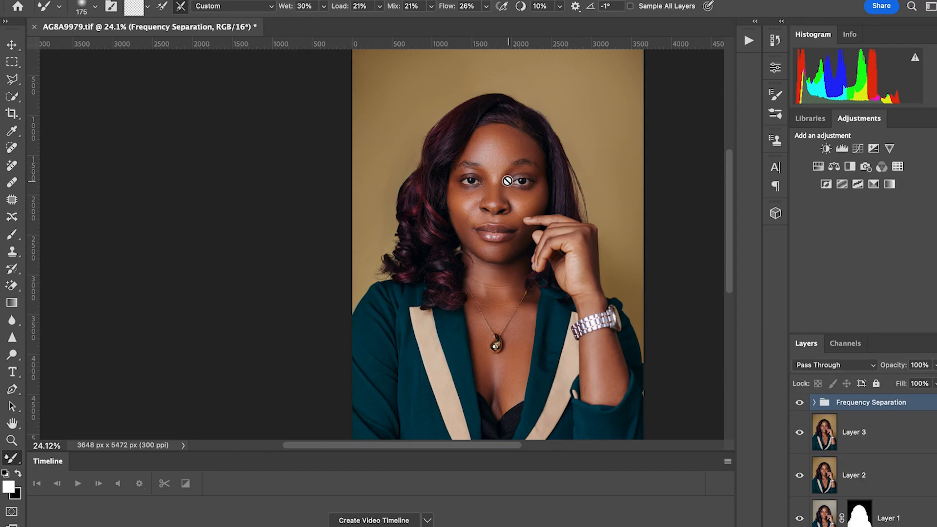
- Examine the face close up with the Frequency Separation group hidden and shown
{"action": "scroll", "coordinate": [508, 181], "scroll_direction": "up", "scroll_amount": 4}
{"action": "scroll", "coordinate": [524, 268], "scroll_direction": "up", "scroll_amount": 1}
{"action": "scroll", "coordinate": [528, 266], "scroll_direction": "down", "scroll_amount": 2}
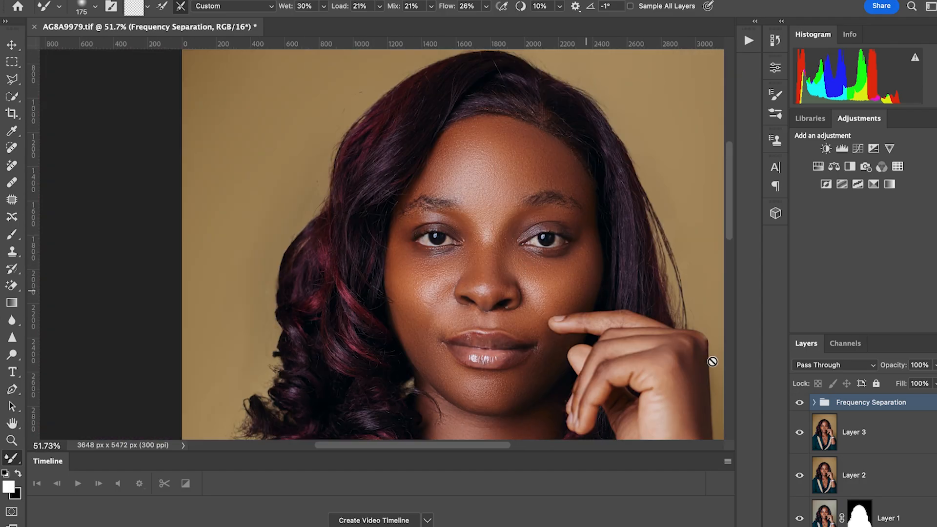
{"action": "left_click", "coordinate": [800, 403]}
{"action": "left_click", "coordinate": [800, 404]}
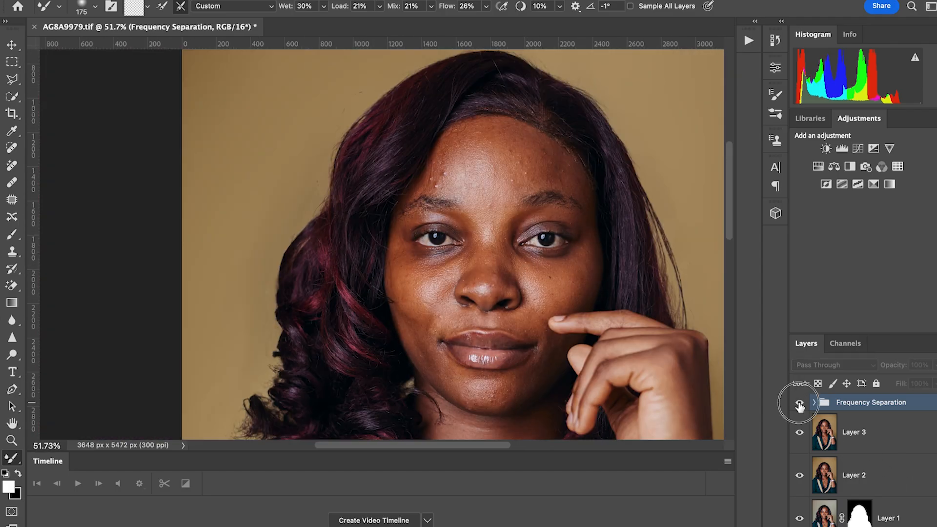
{"action": "left_click", "coordinate": [800, 404]}
{"action": "left_click", "coordinate": [800, 404]}
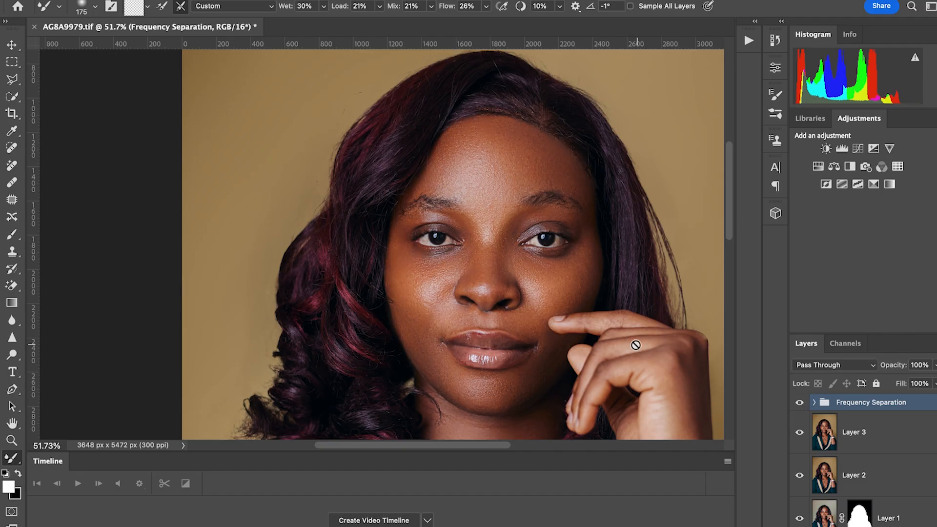
- Add a Black & White adjustment layer with Reds 289 and Yellows 292, and invert its mask to black
{"action": "scroll", "coordinate": [623, 344], "scroll_direction": "down", "scroll_amount": 2}
{"action": "scroll", "coordinate": [613, 345], "scroll_direction": "down", "scroll_amount": 1}
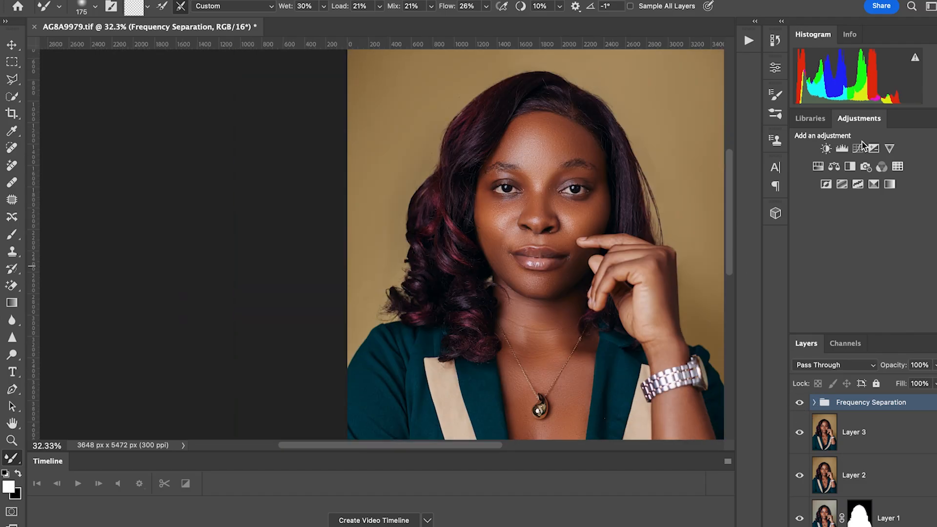
{"action": "left_click", "coordinate": [850, 167]}
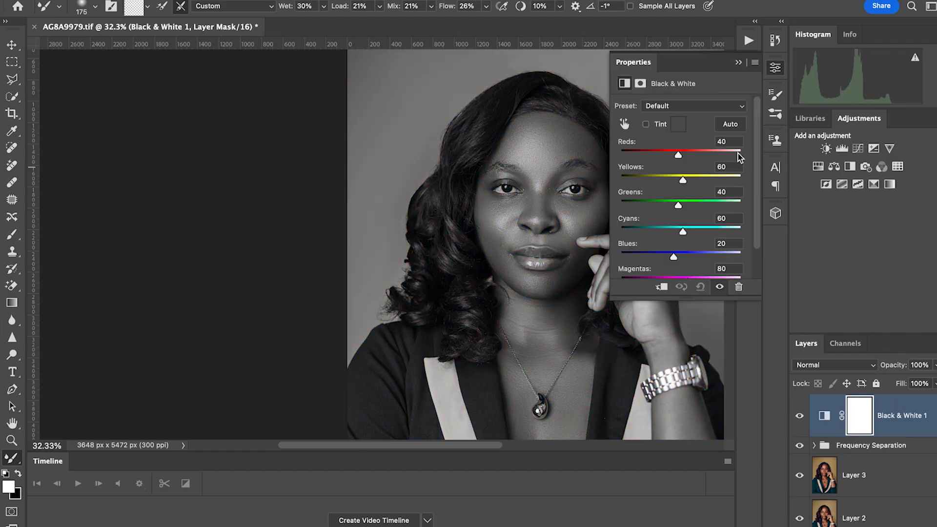
{"action": "left_click", "coordinate": [738, 154]}
{"action": "left_click", "coordinate": [740, 177]}
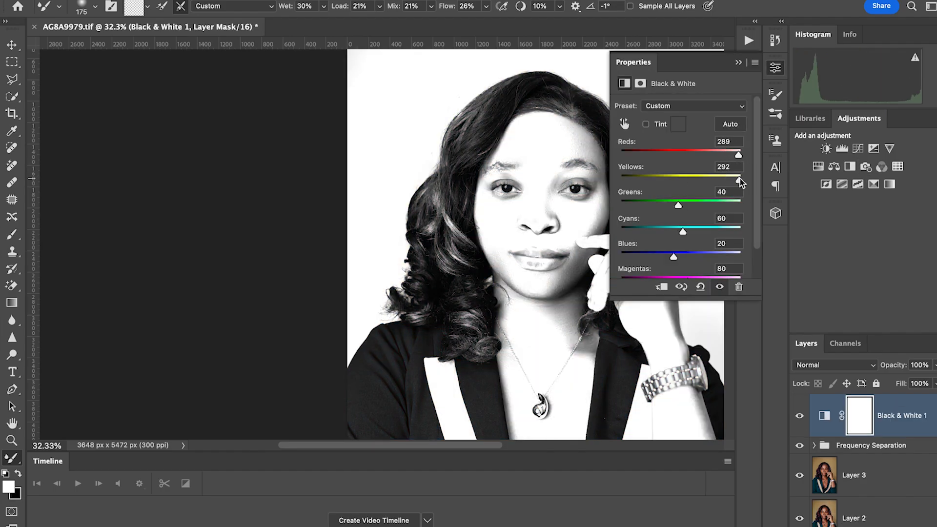
{"action": "key", "text": "ctrl+i"}
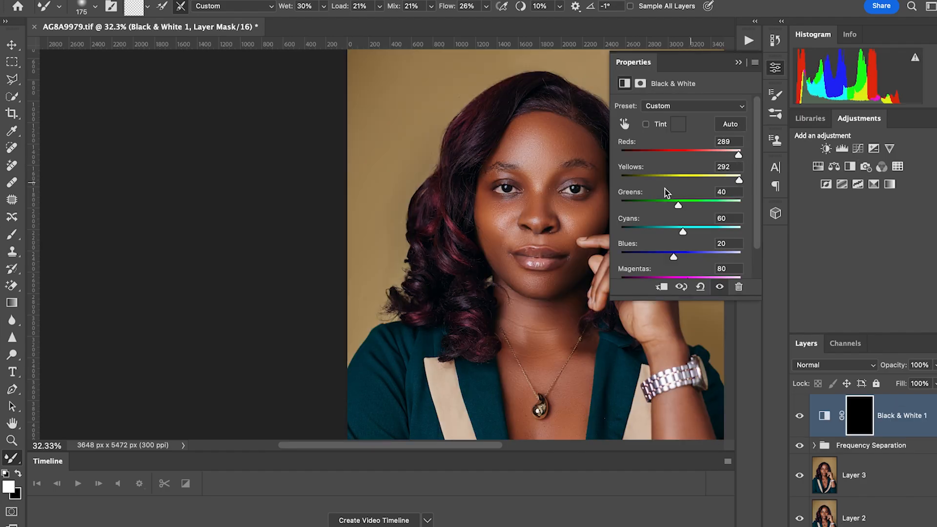
- Switch to the Brush tool and set its opacity and flow to 41%
{"action": "scroll", "coordinate": [544, 207], "scroll_direction": "right", "scroll_amount": 5}
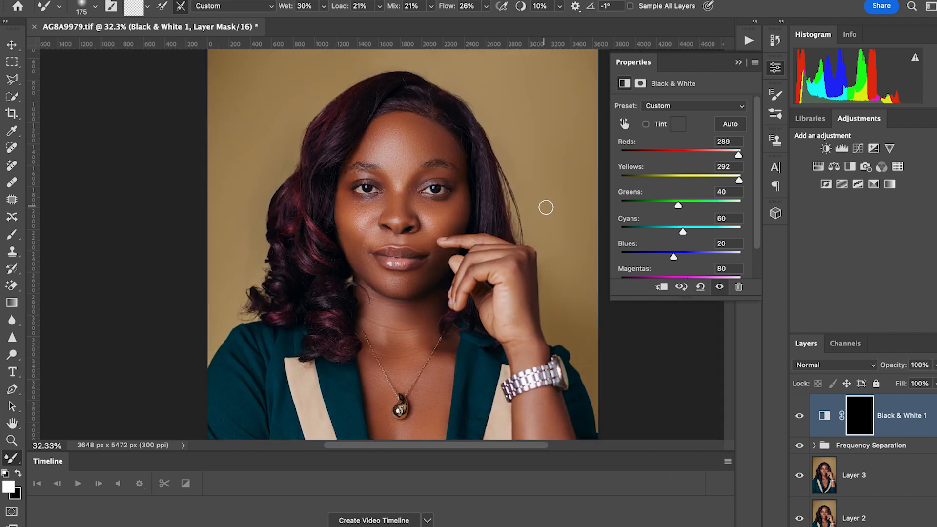
{"action": "left_click", "coordinate": [12, 234]}
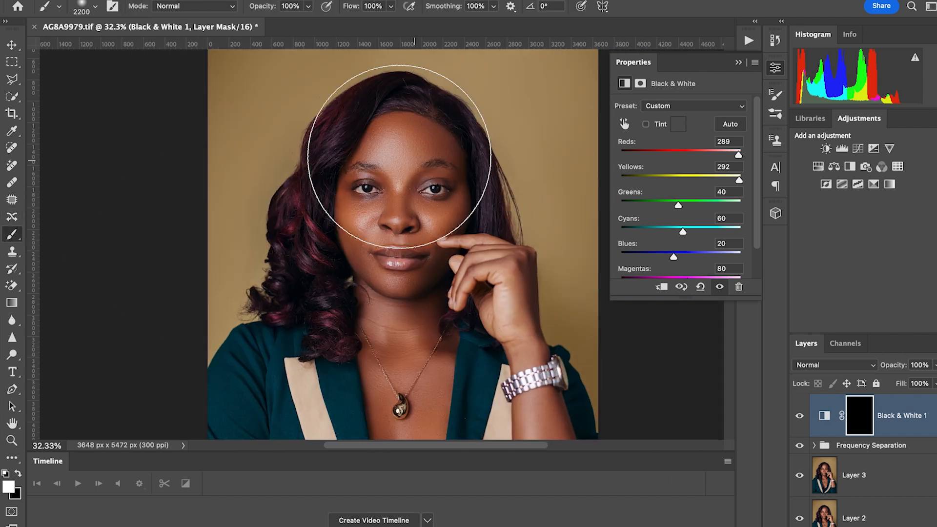
{"action": "left_click", "coordinate": [308, 7]}
{"action": "left_click_drag", "start_coordinate": [311, 20], "coordinate": [272, 25]}
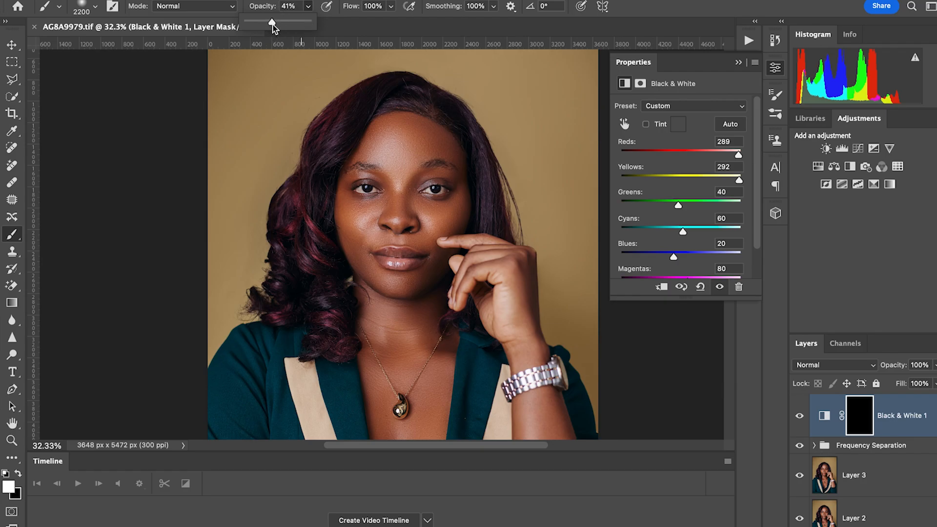
{"action": "left_click", "coordinate": [392, 7]}
{"action": "left_click_drag", "start_coordinate": [360, 25], "coordinate": [357, 24]}
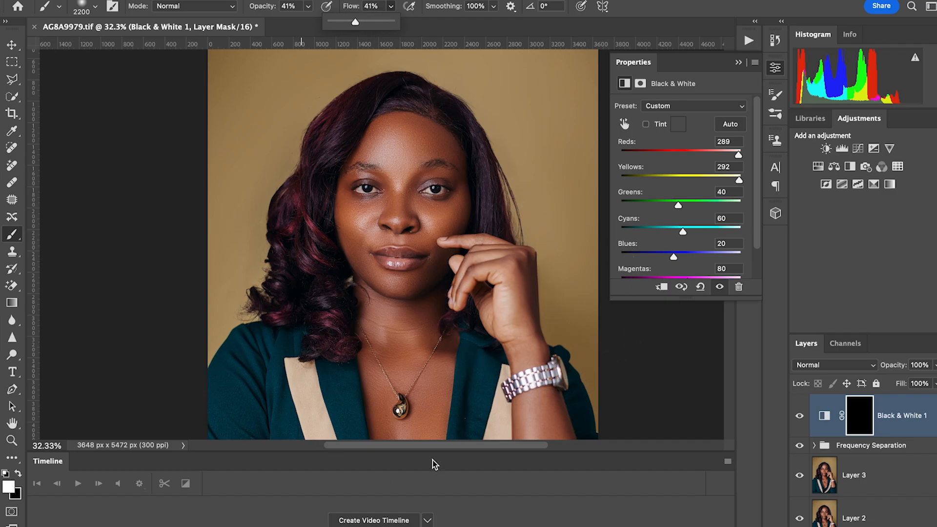
- Paint white on the Black & White mask over both eyes with a small brush of size 40 to 50
{"action": "left_click", "coordinate": [398, 439]}
{"action": "key", "text": "bracketleft"}
{"action": "key", "text": "super+equal"}
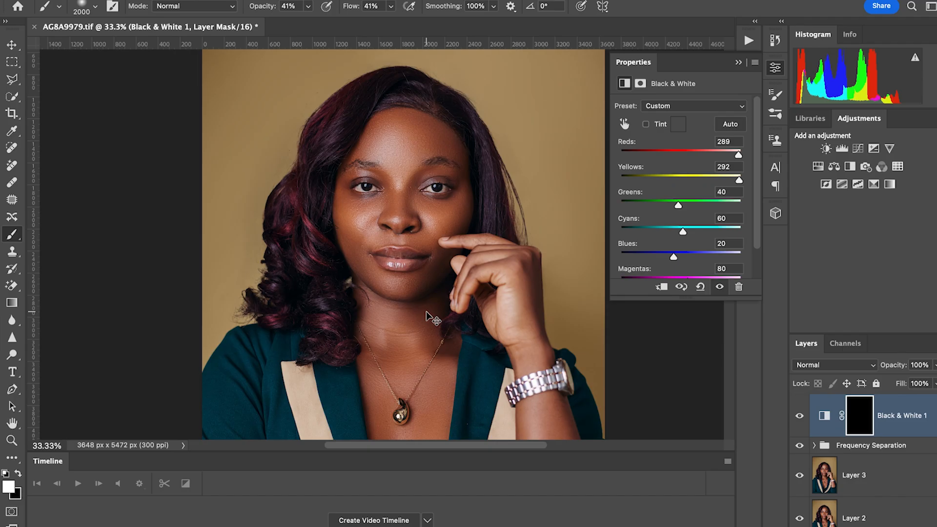
{"action": "key", "text": "super+equal"}
{"action": "mouse_move", "coordinate": [433, 315]}
{"action": "left_mouse_down"}
{"action": "mouse_move", "coordinate": [445, 332]}
{"action": "mouse_move", "coordinate": [419, 385]}
{"action": "left_mouse_up"}
{"action": "key", "text": "bracketleft"}
{"action": "key", "text": "bracketleft"}
{"action": "key", "text": "bracketleft"}
{"action": "key", "text": "bracketleft"}
{"action": "key", "text": "bracketleft"}
{"action": "key", "text": "bracketleft"}
{"action": "key", "text": "bracketleft"}
{"action": "key", "text": "bracketleft"}
{"action": "key", "text": "bracketleft"}
{"action": "key", "text": "bracketleft"}
{"action": "key", "text": "bracketleft"}
{"action": "key", "text": "bracketleft"}
{"action": "key", "text": "bracketleft"}
{"action": "key", "text": "bracketleft"}
{"action": "key", "text": "bracketleft"}
{"action": "key", "text": "bracketleft"}
{"action": "key", "text": "bracketleft"}
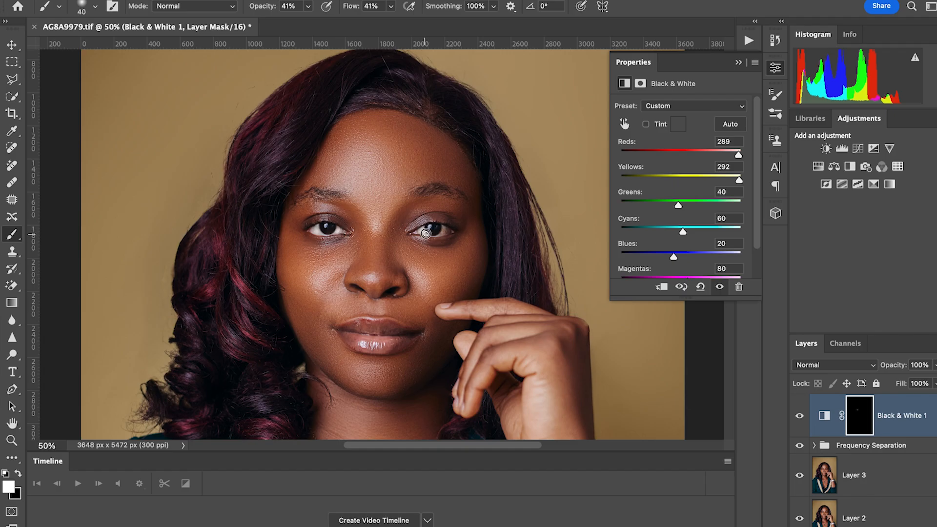
{"action": "key", "text": "bracketright"}
- Compare the eyes with the Black & White adjustment layer hidden and shown
{"action": "key", "text": "ctrl+minus"}
{"action": "left_click", "coordinate": [800, 417]}
{"action": "left_click", "coordinate": [801, 417]}
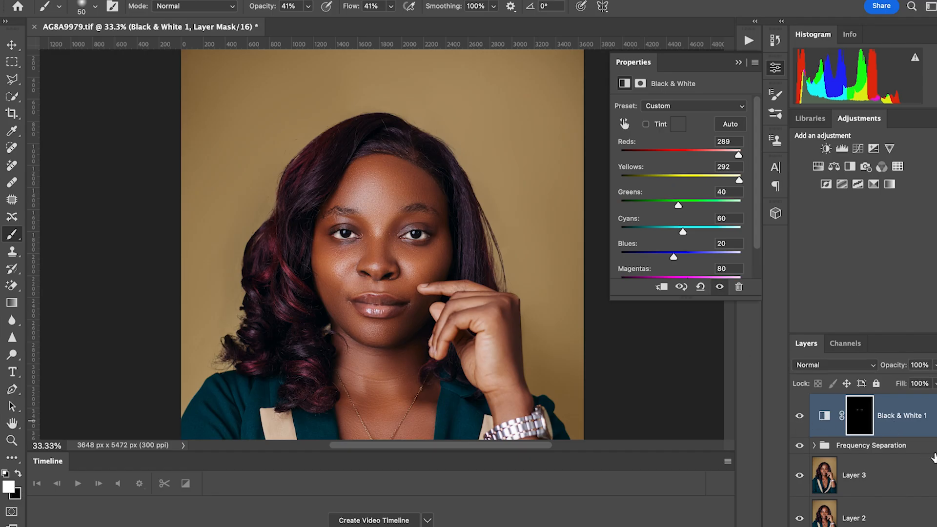
- Lower the Black & White layer's opacity to 45%, compare it hidden and shown, and reduce it further to 40%
{"action": "left_click", "coordinate": [935, 365]}
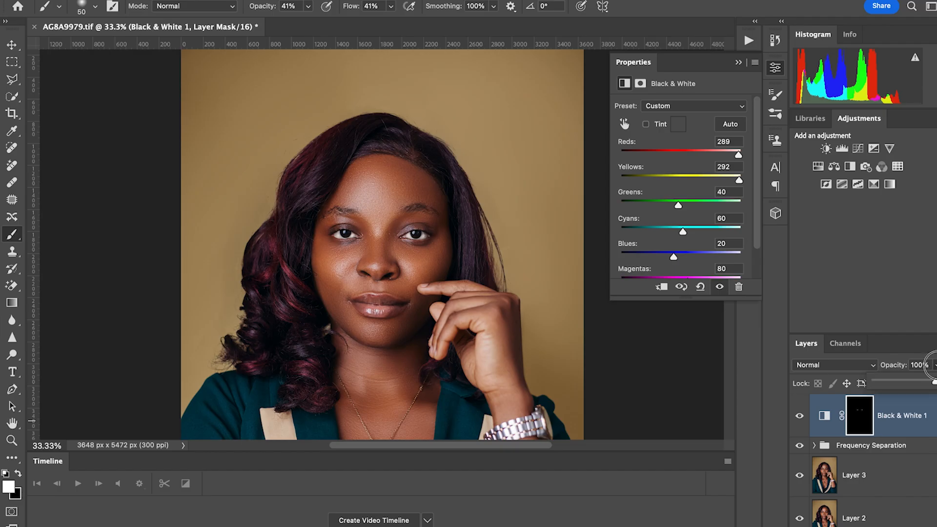
{"action": "left_click_drag", "start_coordinate": [906, 383], "coordinate": [903, 385]}
{"action": "left_click", "coordinate": [801, 420]}
{"action": "left_click", "coordinate": [802, 419]}
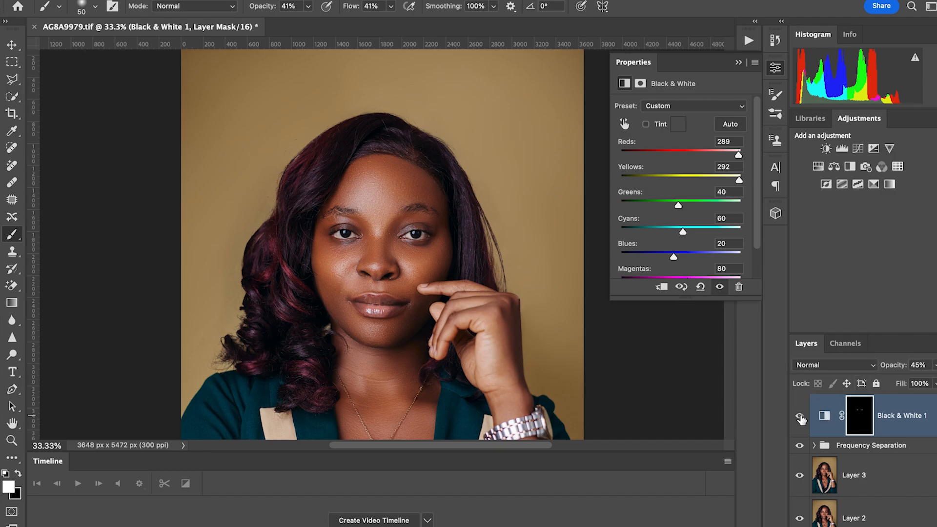
{"action": "left_click", "coordinate": [935, 367]}
{"action": "left_click_drag", "start_coordinate": [902, 384], "coordinate": [900, 385]}
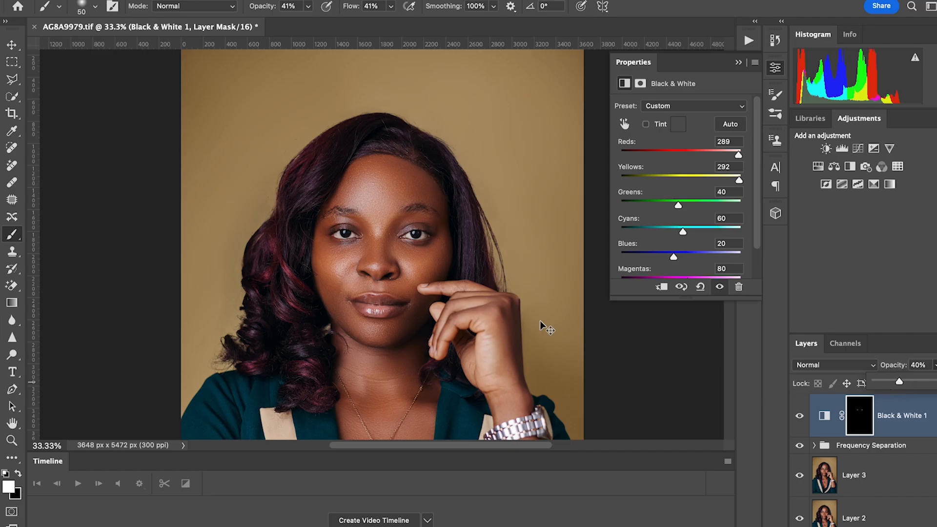
- Compare the whole portrait with the Black & White adjustment layer hidden and shown
{"action": "key", "text": "ctrl+minus"}
{"action": "key", "text": "ctrl+minus"}
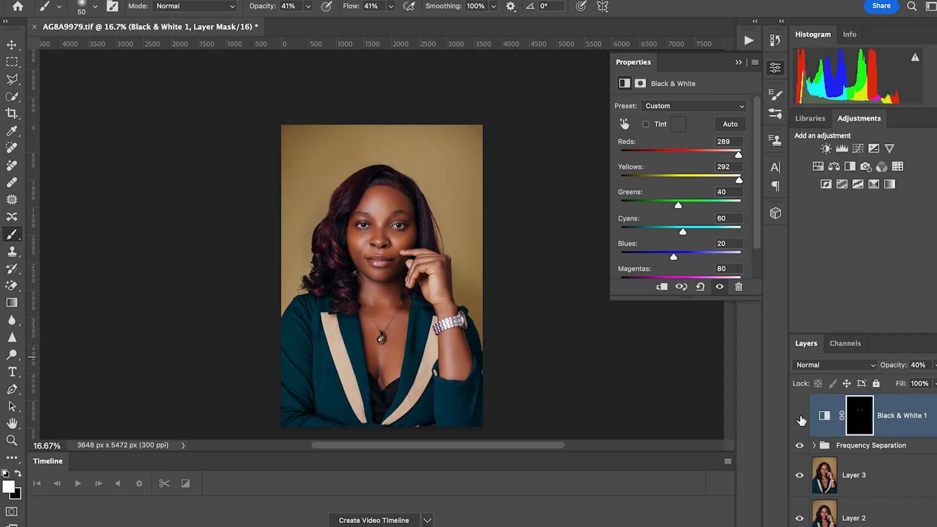
{"action": "left_click", "coordinate": [801, 418]}
{"action": "left_click", "coordinate": [801, 417]}
- Add a Color Balance adjustment layer and set its midtones to -7 on Yellow–Blue and +4 on Cyan–Red
{"action": "left_click", "coordinate": [850, 526]}
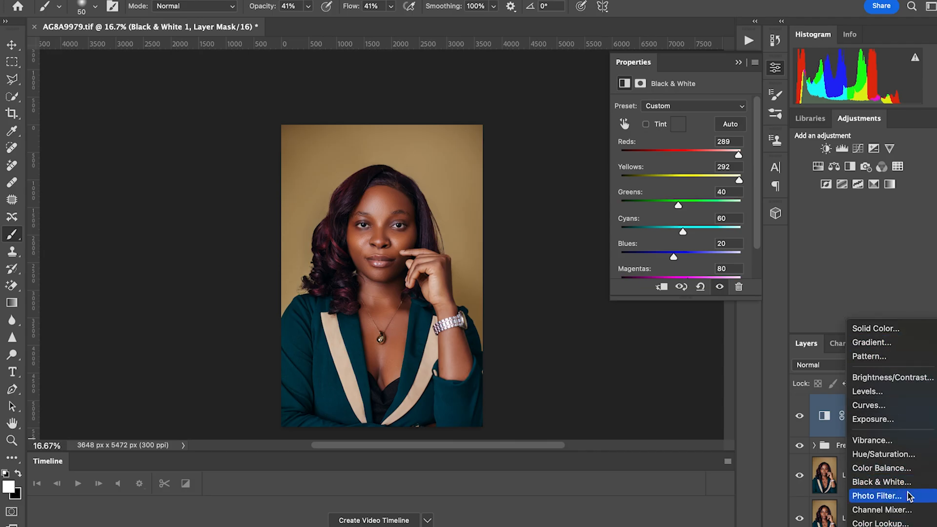
{"action": "left_click", "coordinate": [888, 470]}
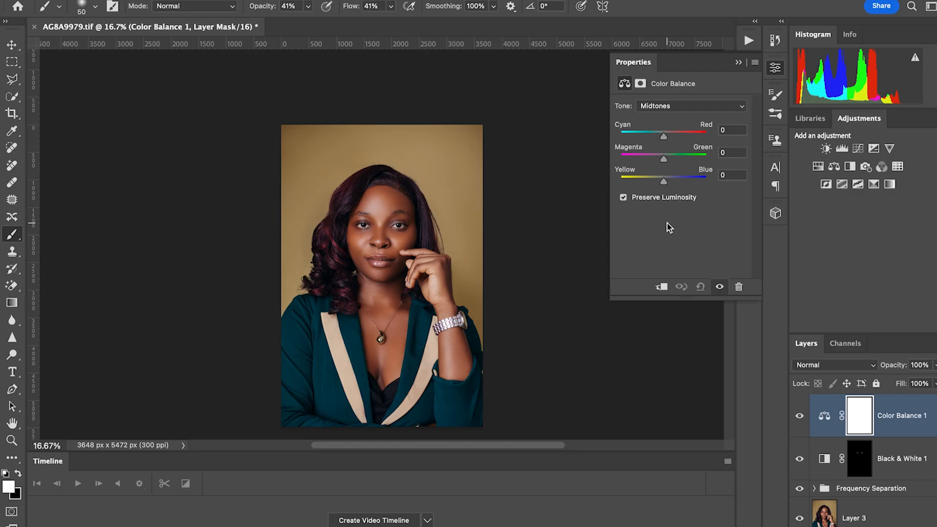
{"action": "left_click", "coordinate": [667, 106]}
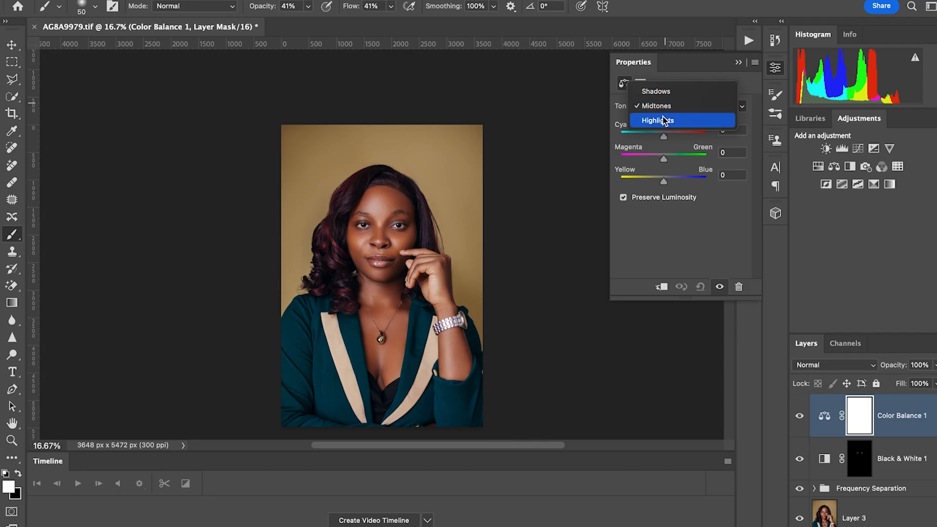
{"action": "left_click", "coordinate": [716, 257]}
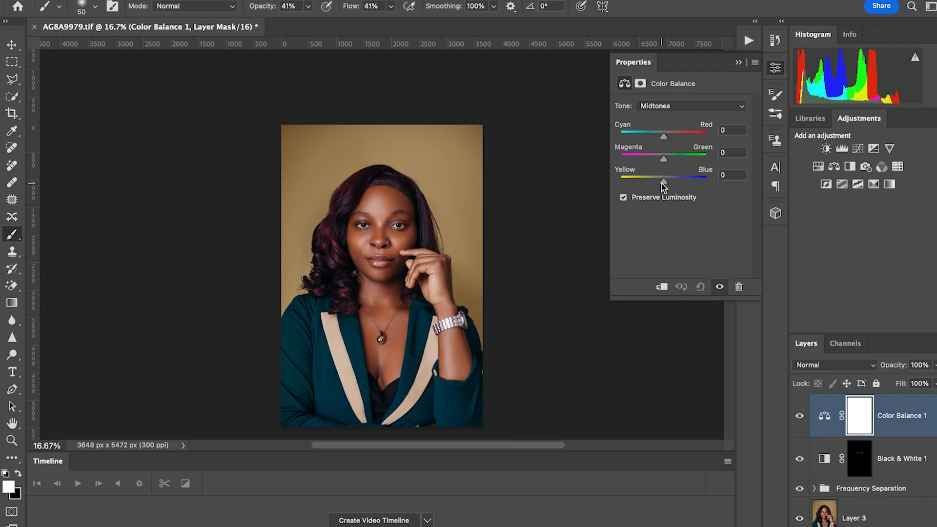
{"action": "left_click_drag", "start_coordinate": [662, 182], "coordinate": [661, 183]}
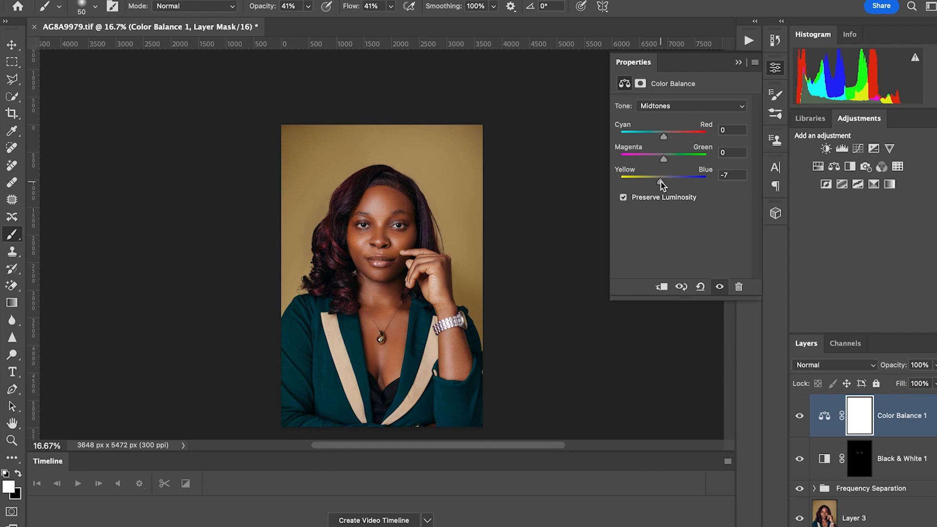
{"action": "left_click", "coordinate": [665, 137]}
{"action": "left_click_drag", "start_coordinate": [666, 137], "coordinate": [667, 137]}
- Compare the portrait with the Color Balance adjustment layer hidden and shown
{"action": "left_click", "coordinate": [800, 416]}
{"action": "left_click", "coordinate": [800, 417]}
{"action": "key", "text": "super+plus"}
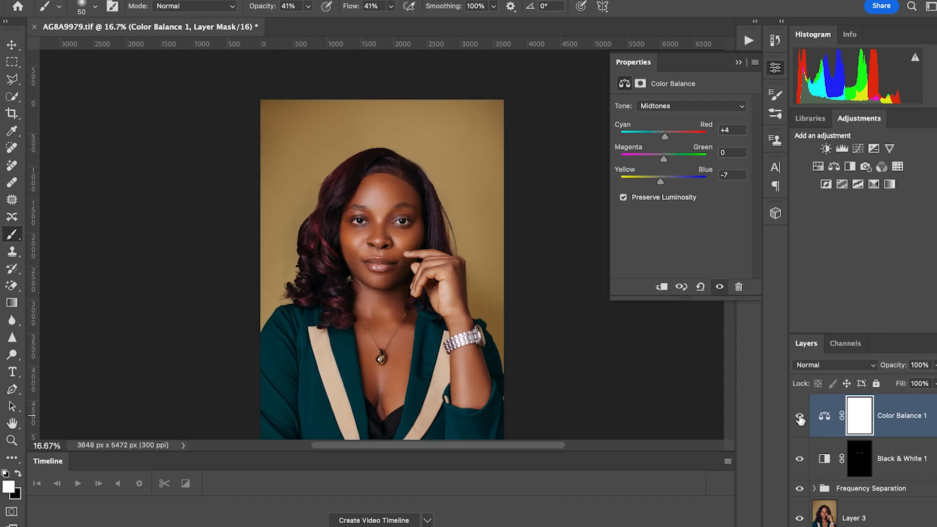
{"action": "scroll", "coordinate": [371, 346], "scroll_direction": "down", "scroll_amount": 1}
{"action": "scroll", "coordinate": [371, 347], "scroll_direction": "down", "scroll_amount": 2}
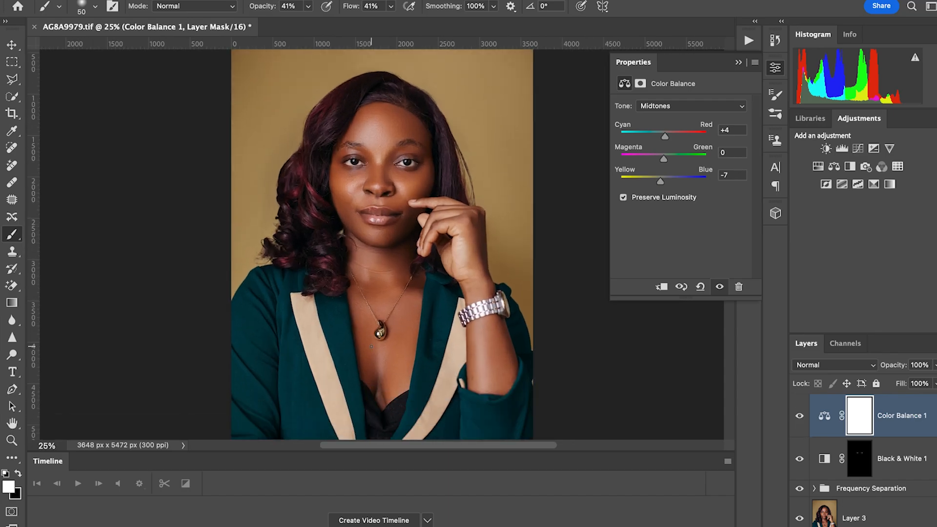
{"action": "left_click", "coordinate": [800, 416]}
{"action": "left_click", "coordinate": [800, 416]}
{"action": "left_click", "coordinate": [801, 416]}
{"action": "left_click", "coordinate": [800, 416]}
- Add a Curves adjustment layer, moving the RGB black point to input 4 and the white point to input 235
{"action": "left_click", "coordinate": [886, 526]}
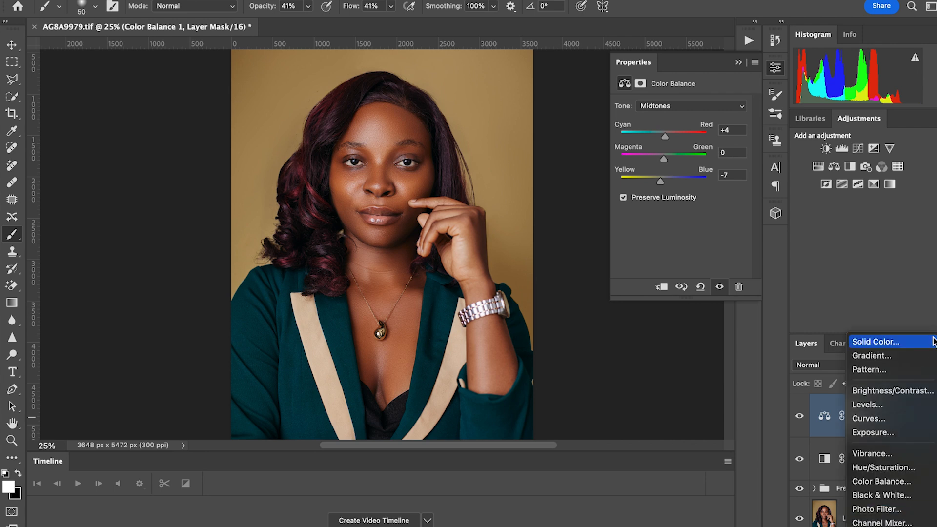
{"action": "left_click", "coordinate": [871, 419]}
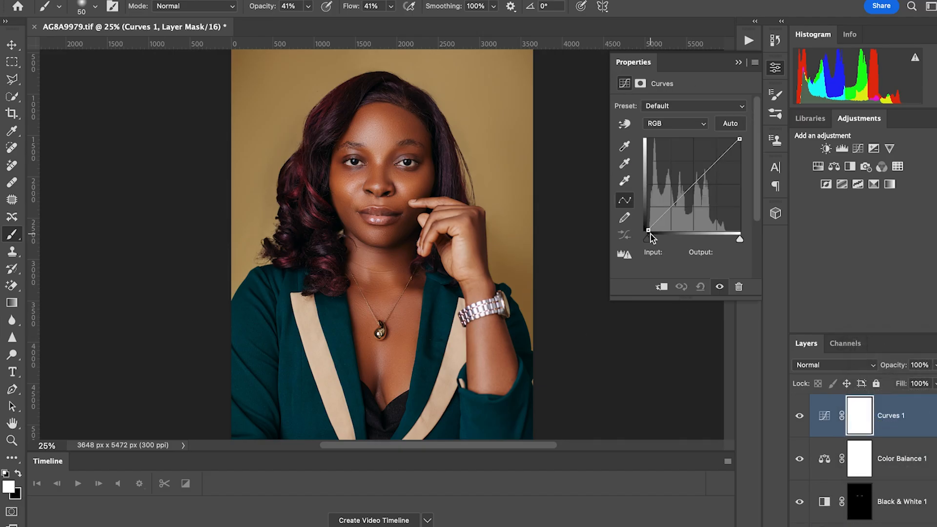
{"action": "left_click_drag", "start_coordinate": [649, 231], "coordinate": [651, 231]}
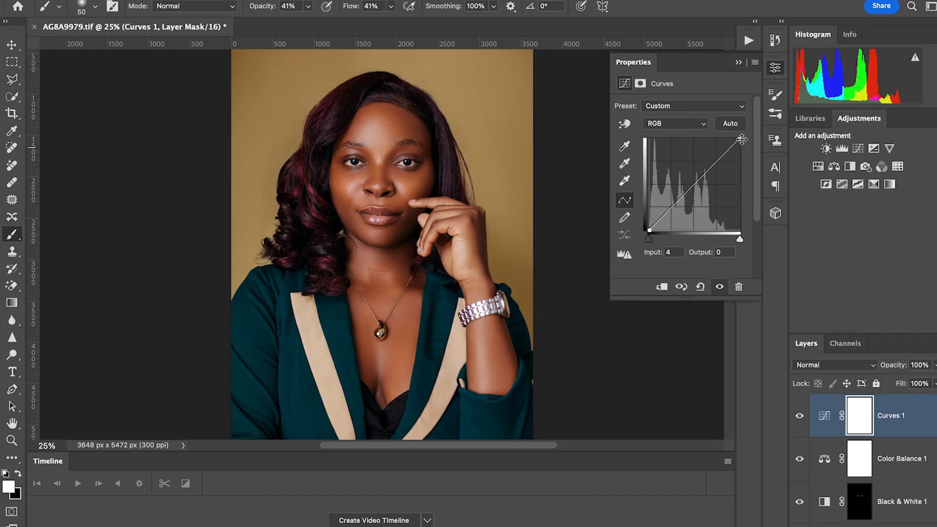
{"action": "left_click_drag", "start_coordinate": [742, 139], "coordinate": [733, 138]}
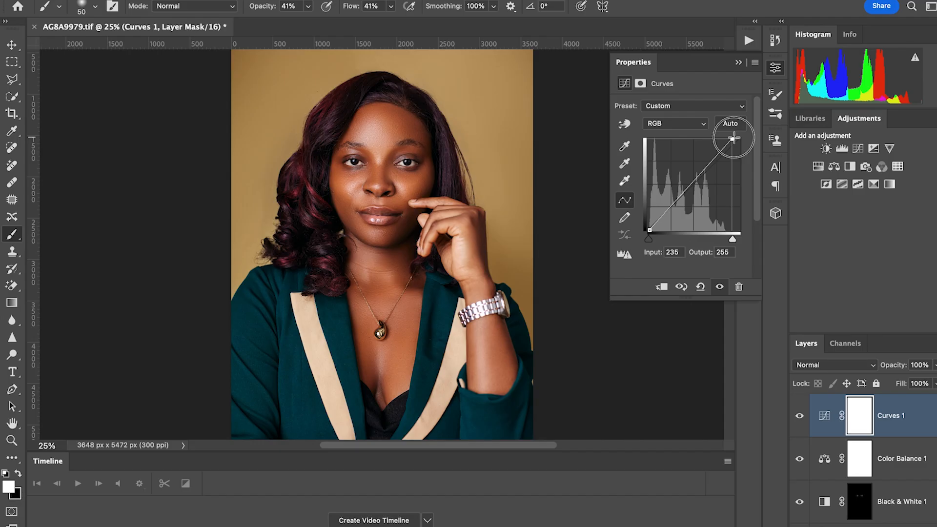
- Compare the whole portrait with the Curves adjustment layer hidden and shown
{"action": "key", "text": "super+minus"}
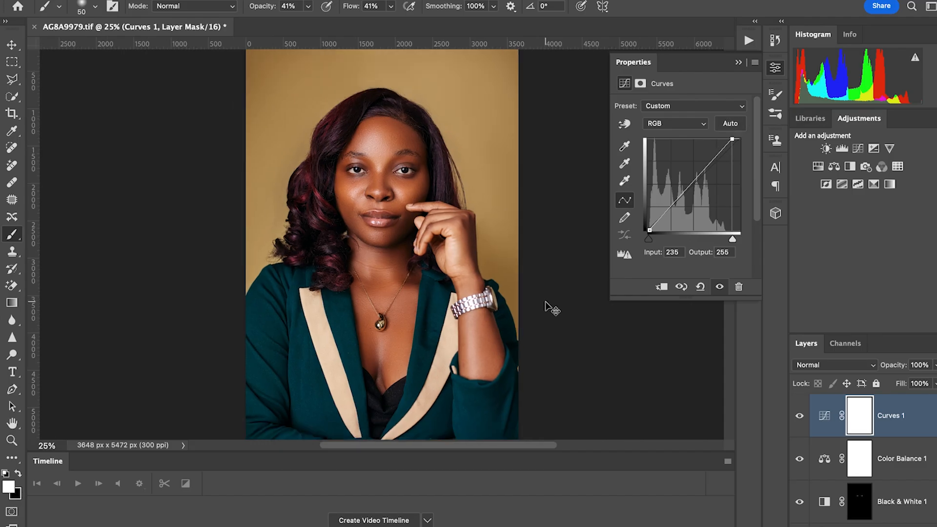
{"action": "key", "text": "super+minus"}
{"action": "left_click", "coordinate": [800, 417]}
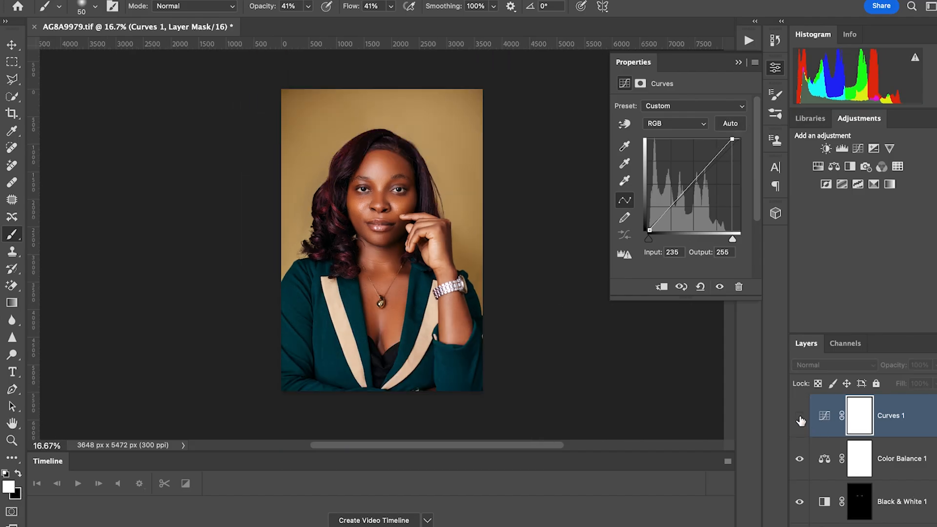
{"action": "left_click", "coordinate": [800, 418]}
{"action": "left_click", "coordinate": [800, 418]}
{"action": "left_click", "coordinate": [800, 418]}
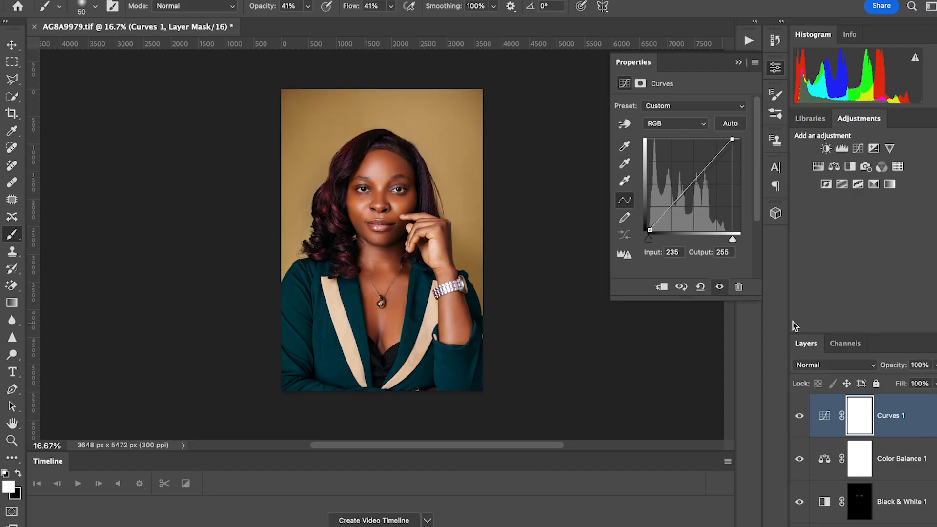
- Save the layered portrait file
{"action": "key", "text": "super+s"}
{"action": "key", "text": "Return"}
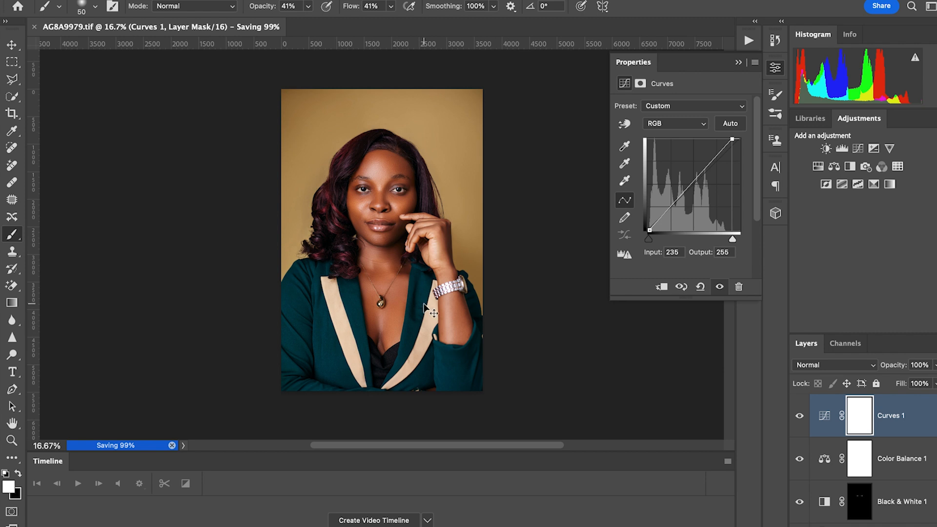
- Group all the layers from Curves 1 down to Layer 1, leaving the Background outside the group
{"action": "key", "text": "super+plus"}
{"action": "key", "text": "super+plus"}
{"action": "key", "text": "super+plus"}
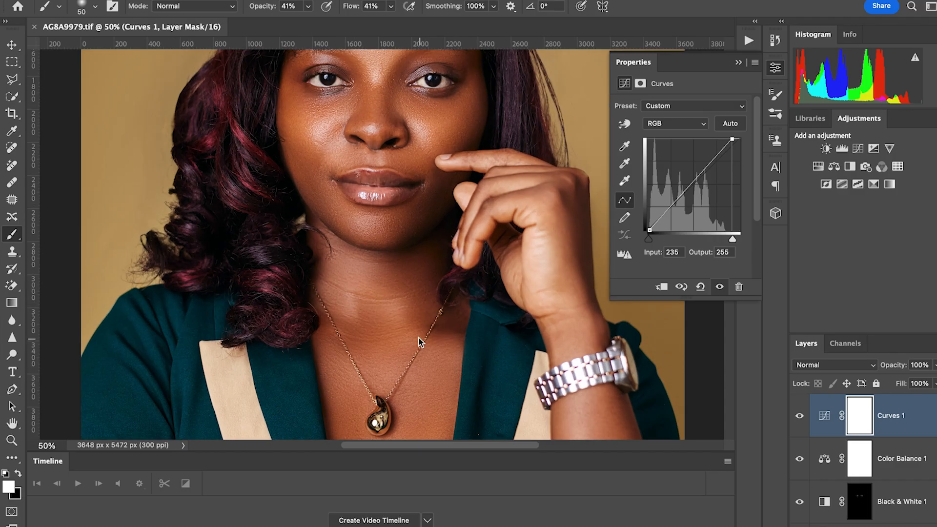
{"action": "left_click_drag", "start_coordinate": [410, 310], "coordinate": [398, 387]}
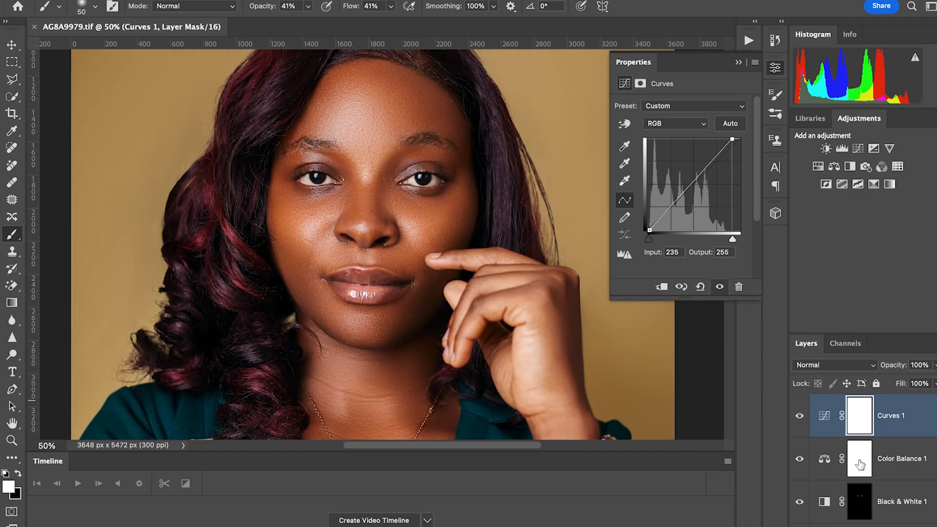
{"action": "scroll", "coordinate": [872, 476], "scroll_direction": "down", "scroll_amount": 5}
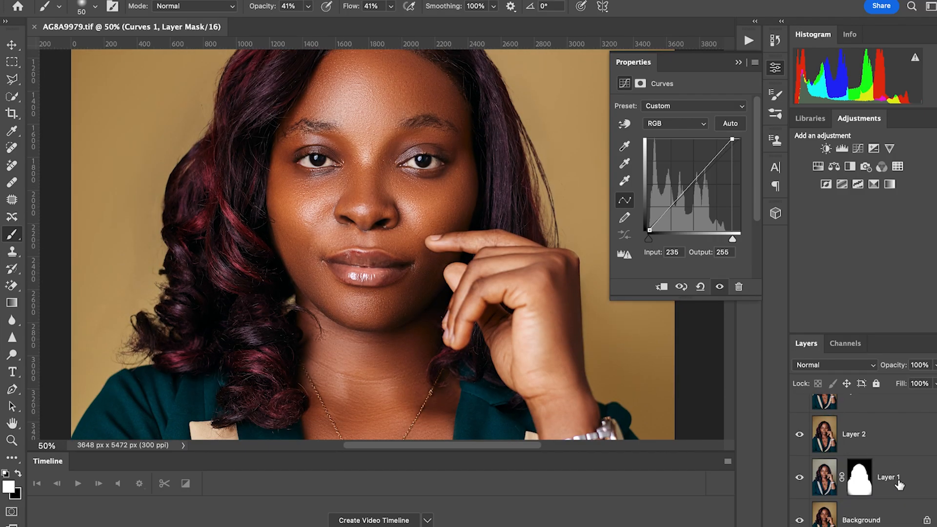
{"action": "left_click", "coordinate": [896, 495], "text": "shift"}
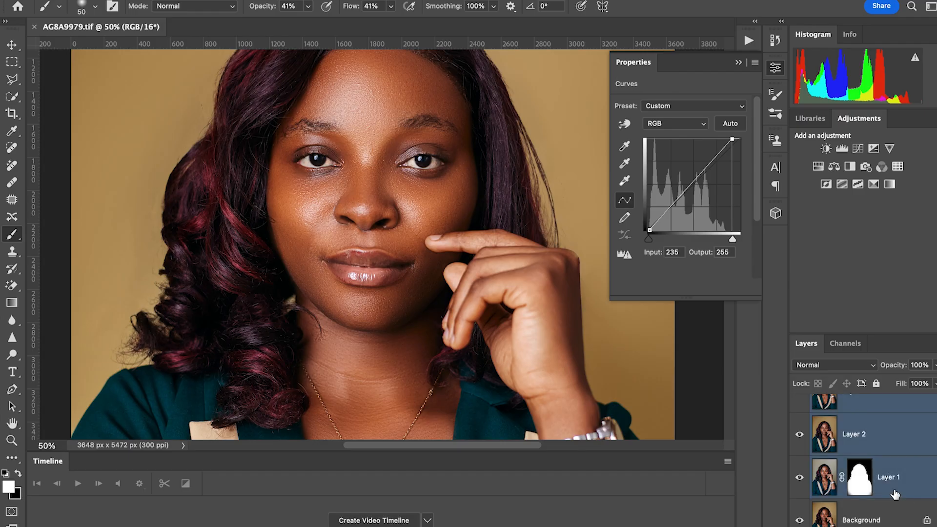
{"action": "key", "text": "ctrl+g"}
- Compare the portrait before and after all edits, both close up and in full, by hiding and showing the layer group
{"action": "left_click", "coordinate": [799, 402]}
{"action": "left_click", "coordinate": [800, 404]}
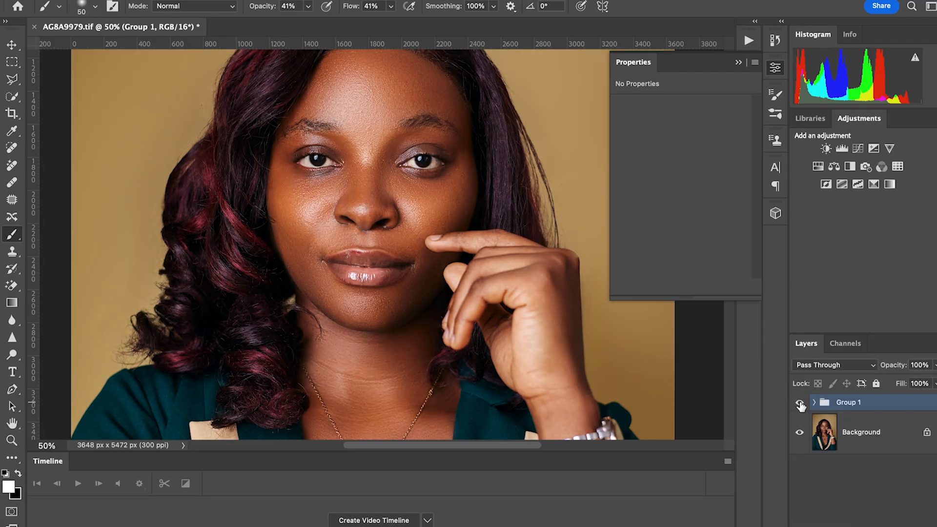
{"action": "left_click", "coordinate": [800, 404]}
{"action": "left_click", "coordinate": [800, 404]}
{"action": "key", "text": "ctrl+minus"}
{"action": "key", "text": "ctrl+minus"}
{"action": "left_click", "coordinate": [800, 403]}
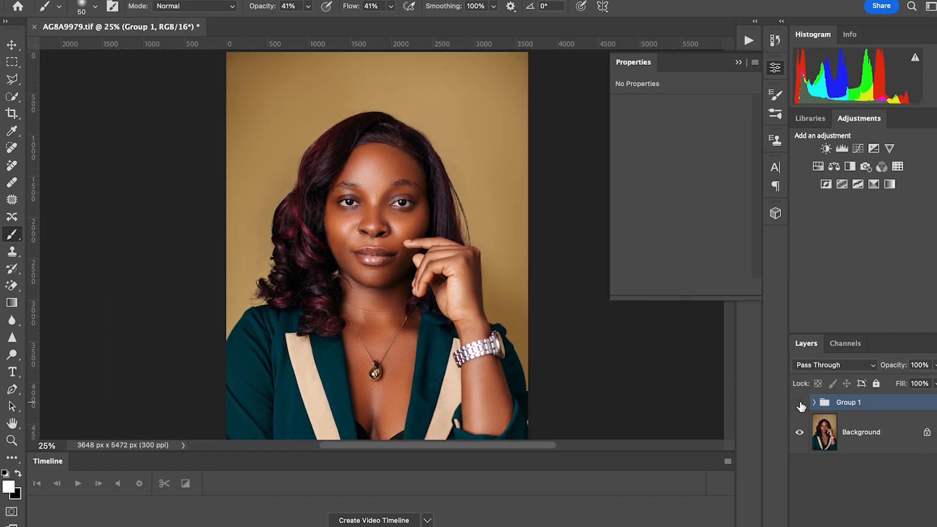
{"action": "left_click", "coordinate": [800, 403]}
{"action": "left_click", "coordinate": [800, 403]}
{"action": "left_click", "coordinate": [799, 403]}
{"action": "key", "text": "ctrl+minus"}
{"action": "scroll", "coordinate": [486, 333], "scroll_direction": "down", "scroll_amount": 1}
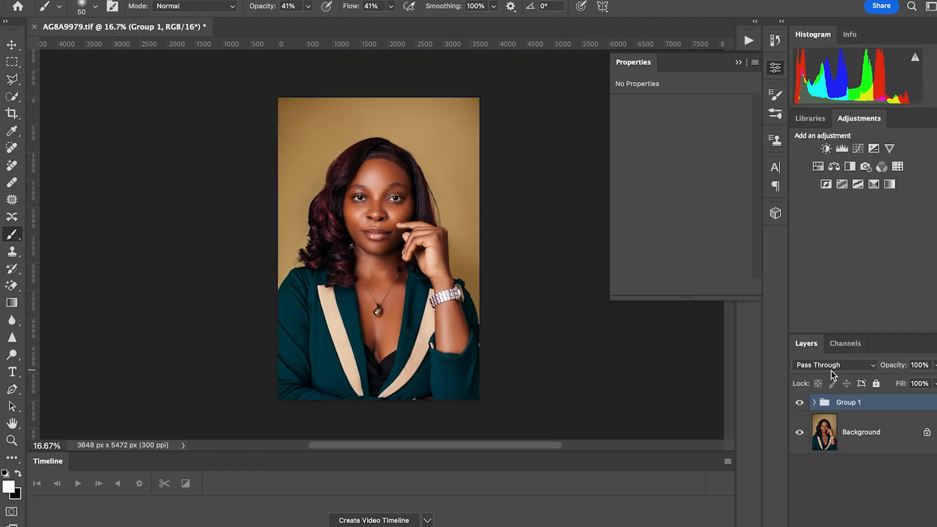
{"action": "left_click", "coordinate": [800, 403]}
{"action": "left_click", "coordinate": [800, 404]}
{"action": "left_click", "coordinate": [800, 403]}
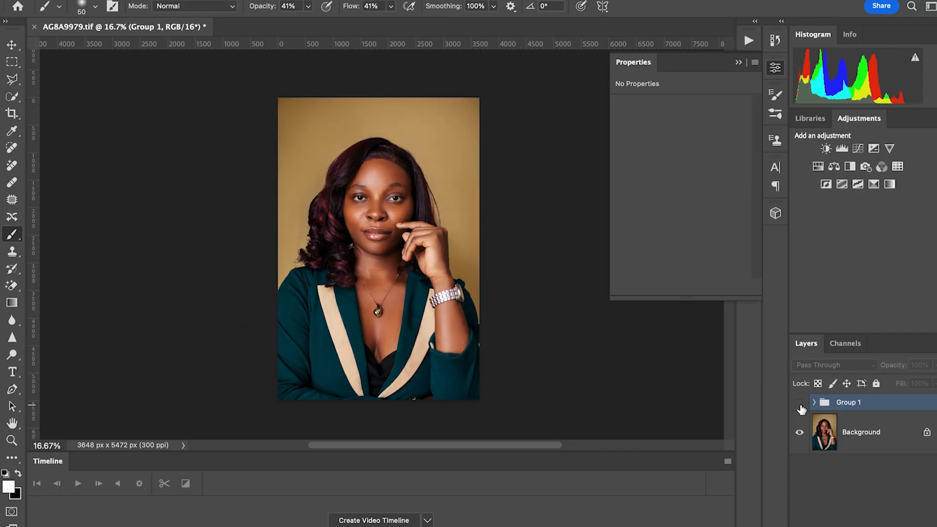
{"action": "left_click", "coordinate": [799, 403]}
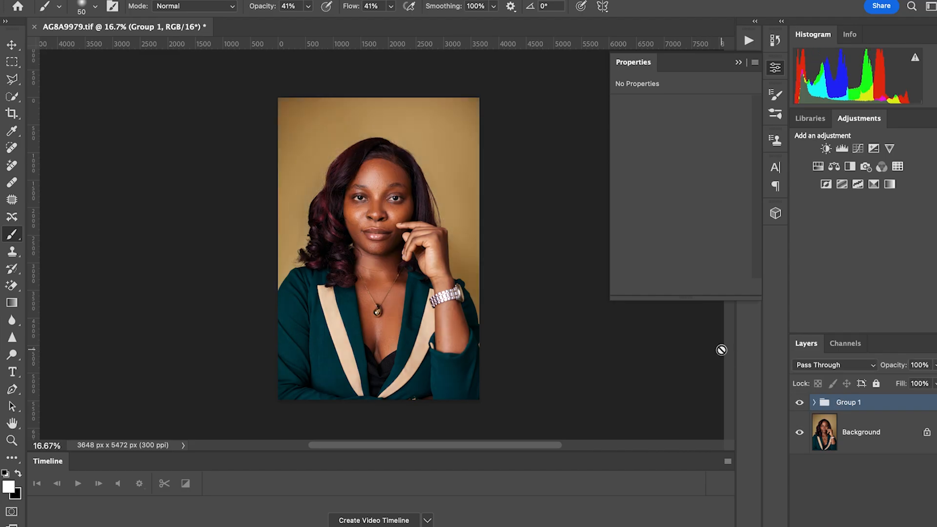